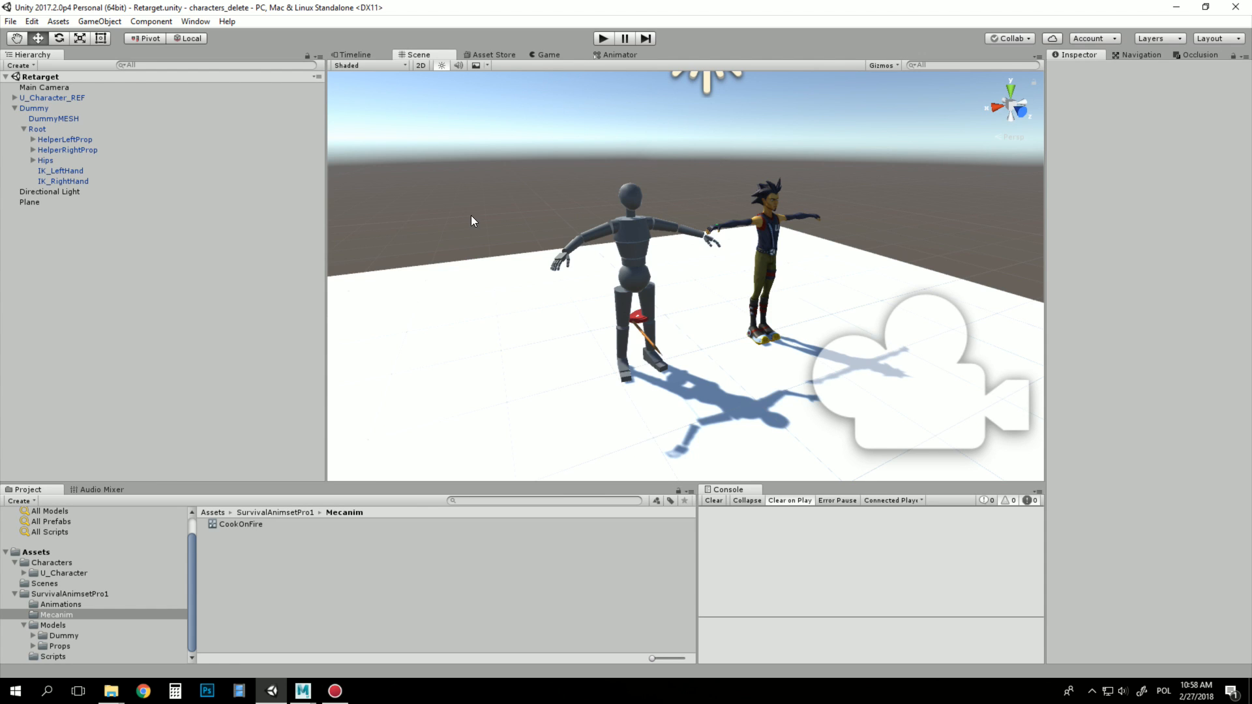
- Examine the Dummy's Root bone and its HelperLeftProp, HelperRightProp, IK_LeftHand and IK_RightHand children in the Unity scene
click(78, 140)
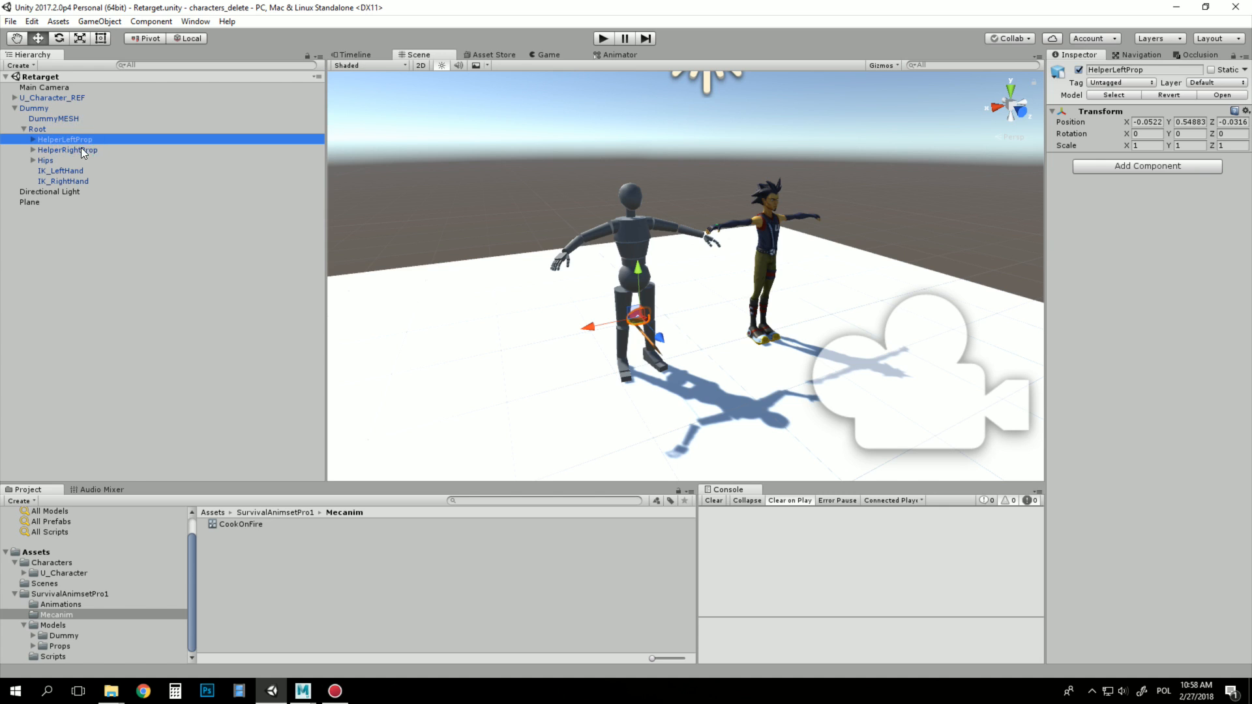
click(83, 151)
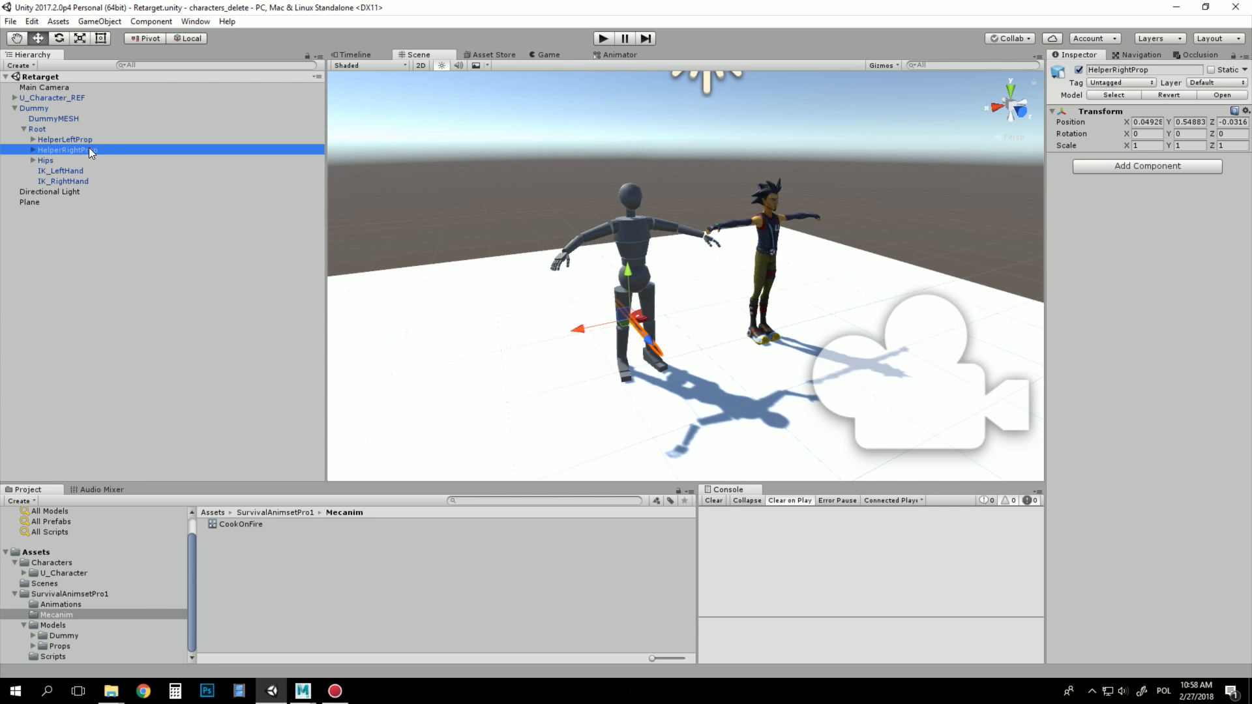
click(54, 130)
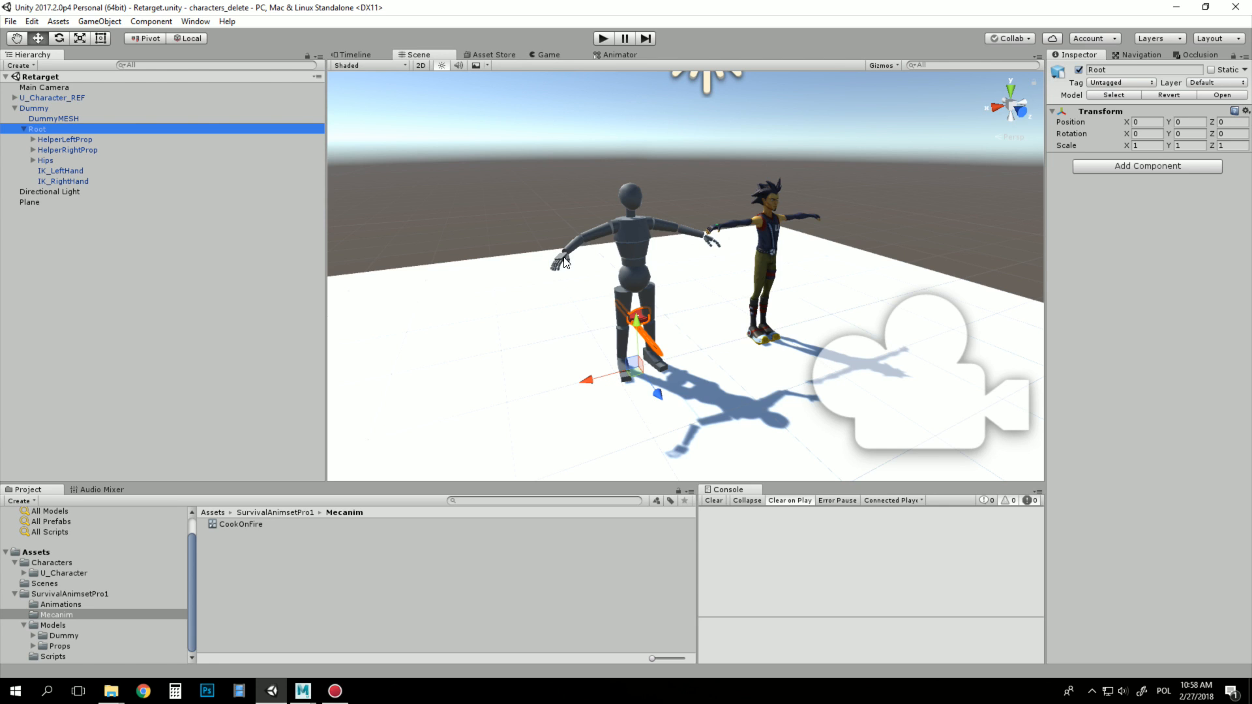
click(68, 172)
click(82, 181)
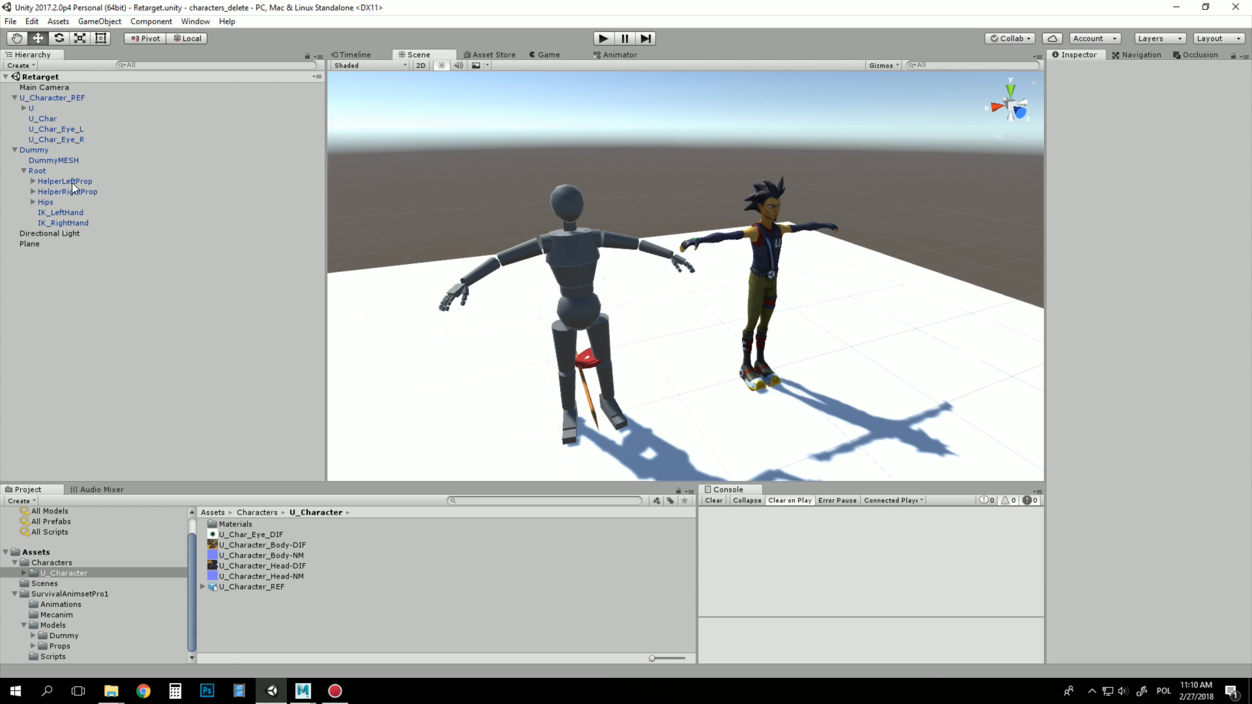
click(41, 171)
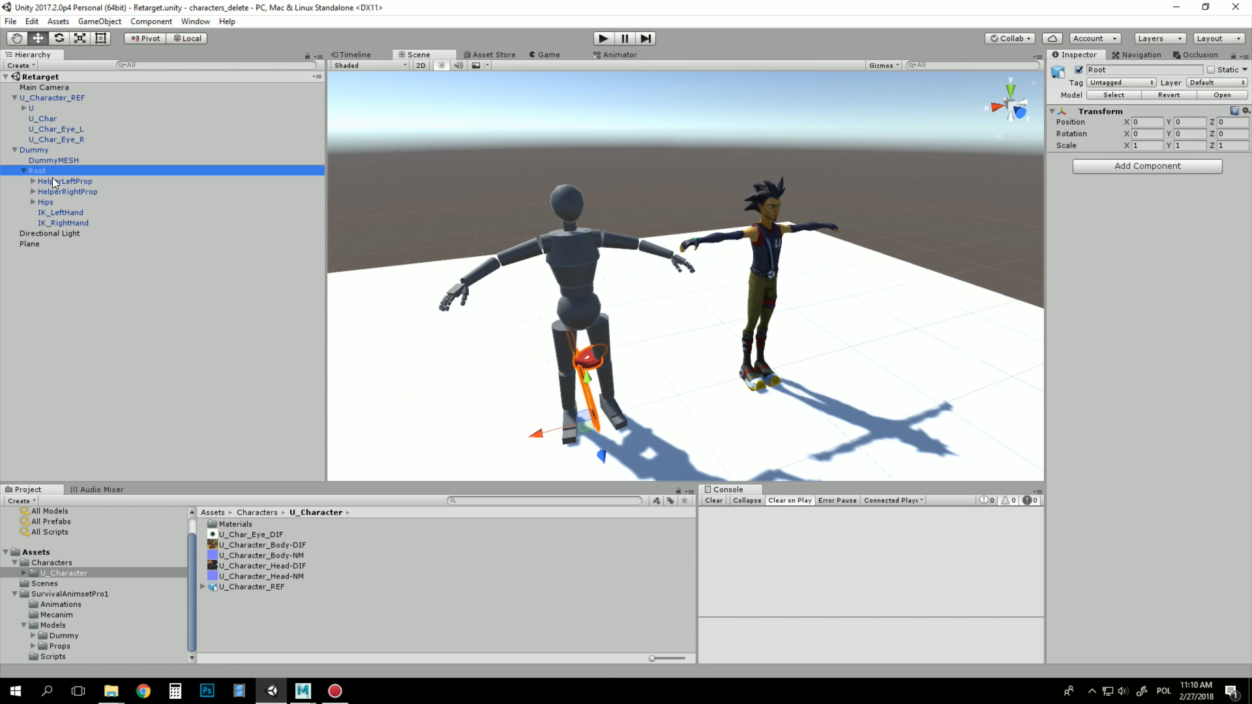
click(60, 182)
click(66, 192)
click(70, 214)
click(71, 223)
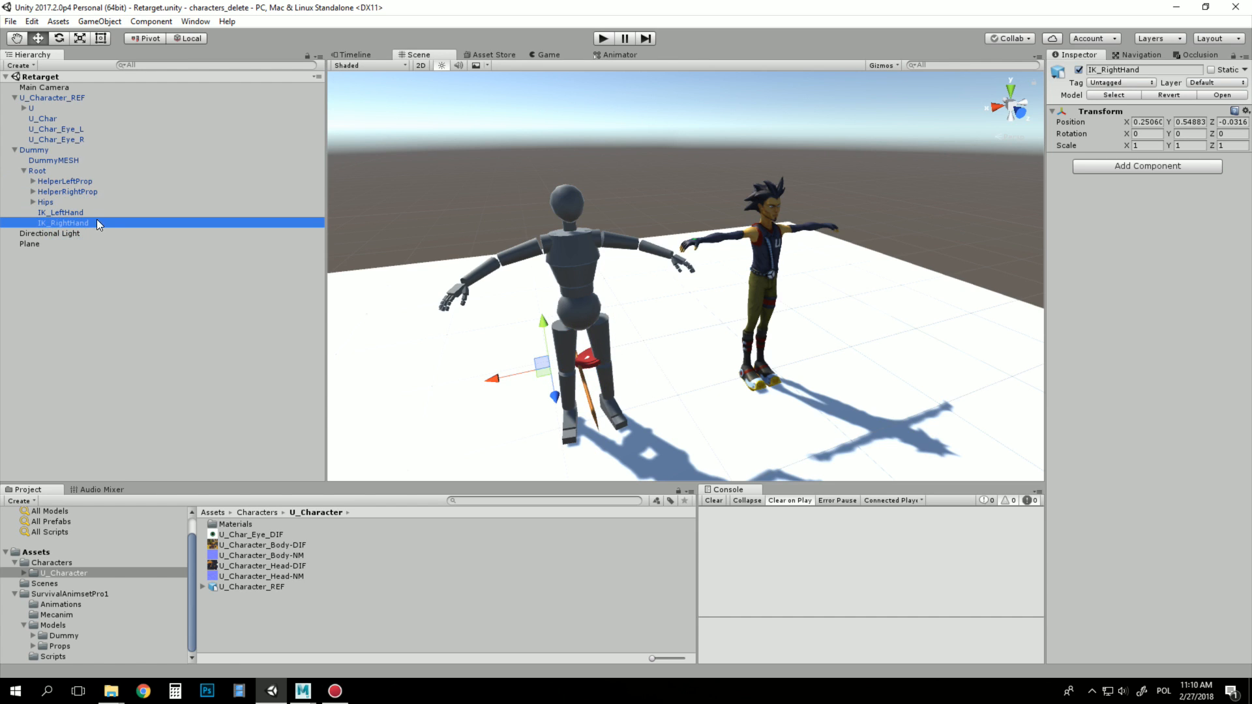
click(93, 309)
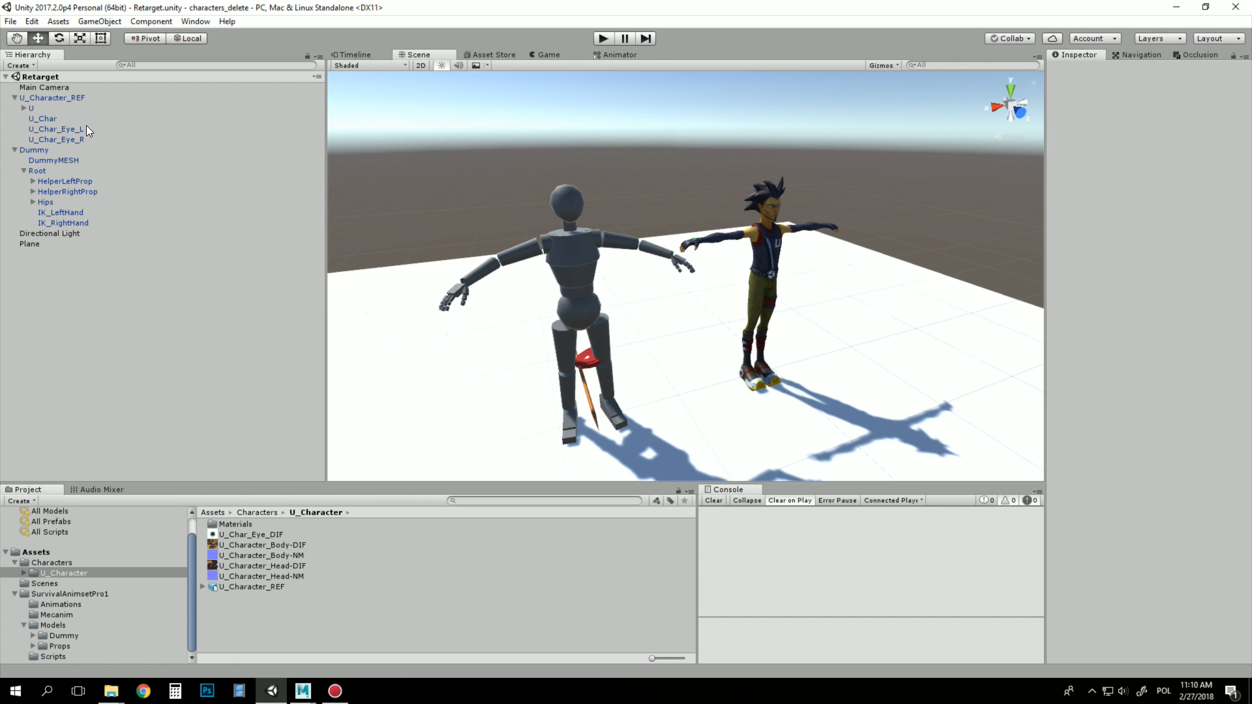
- Examine the U_Character_REF character and its bone hierarchy from U through joint_Char to joint_Pelvis
click(63, 97)
click(22, 107)
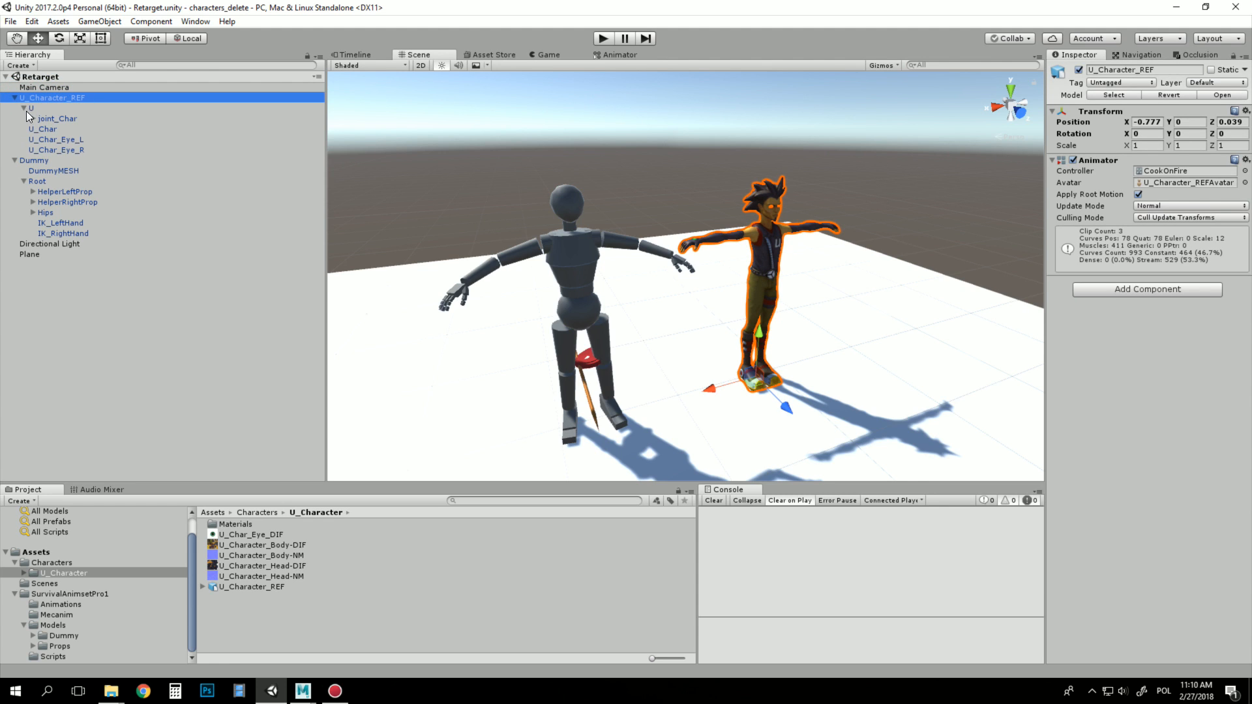
click(33, 118)
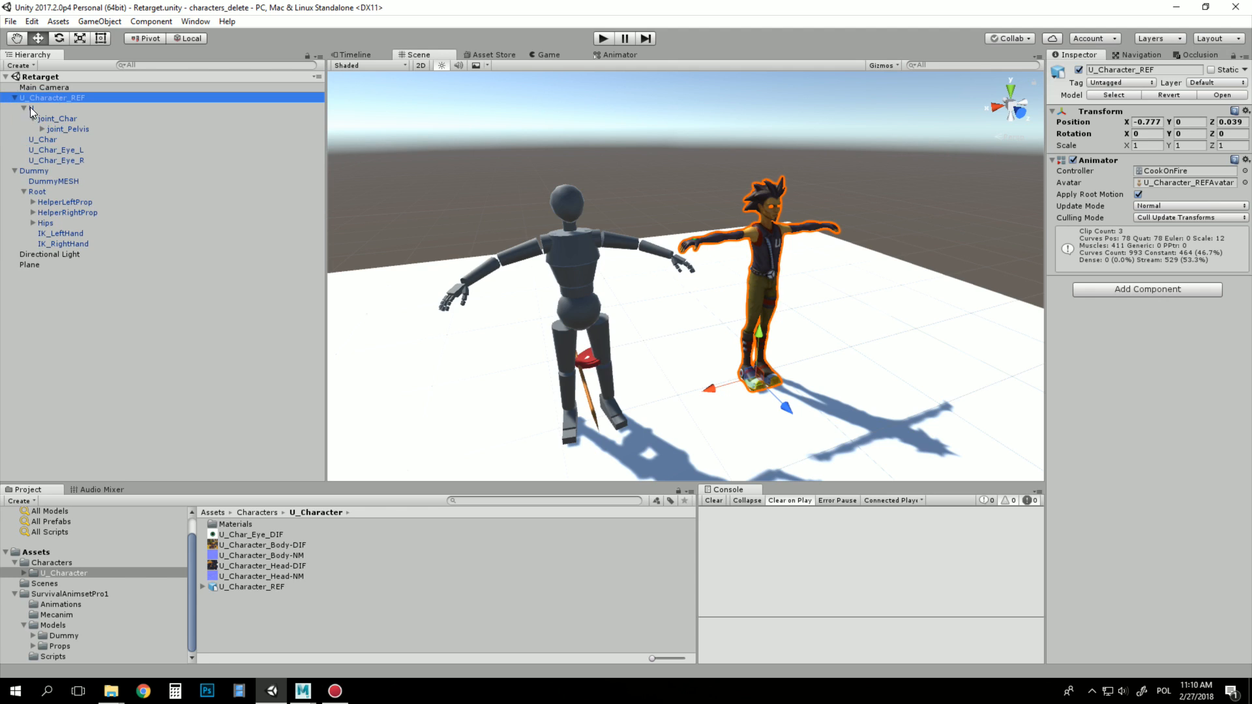
click(75, 120)
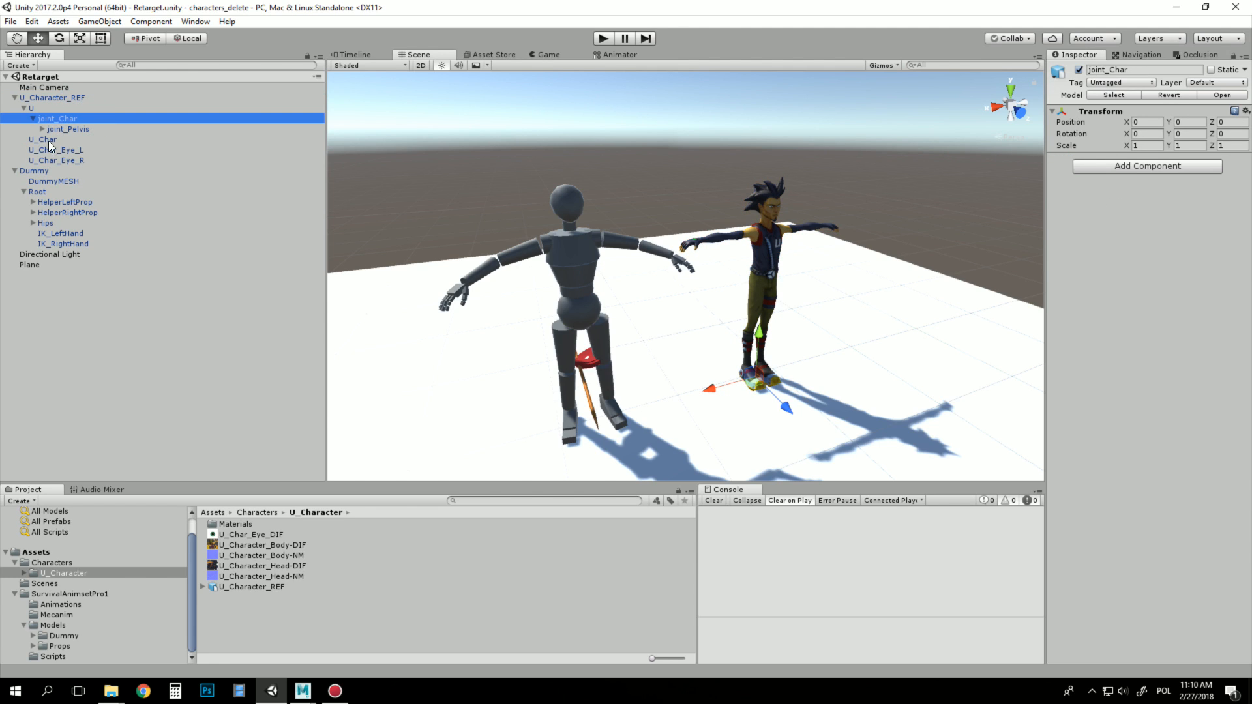
click(78, 338)
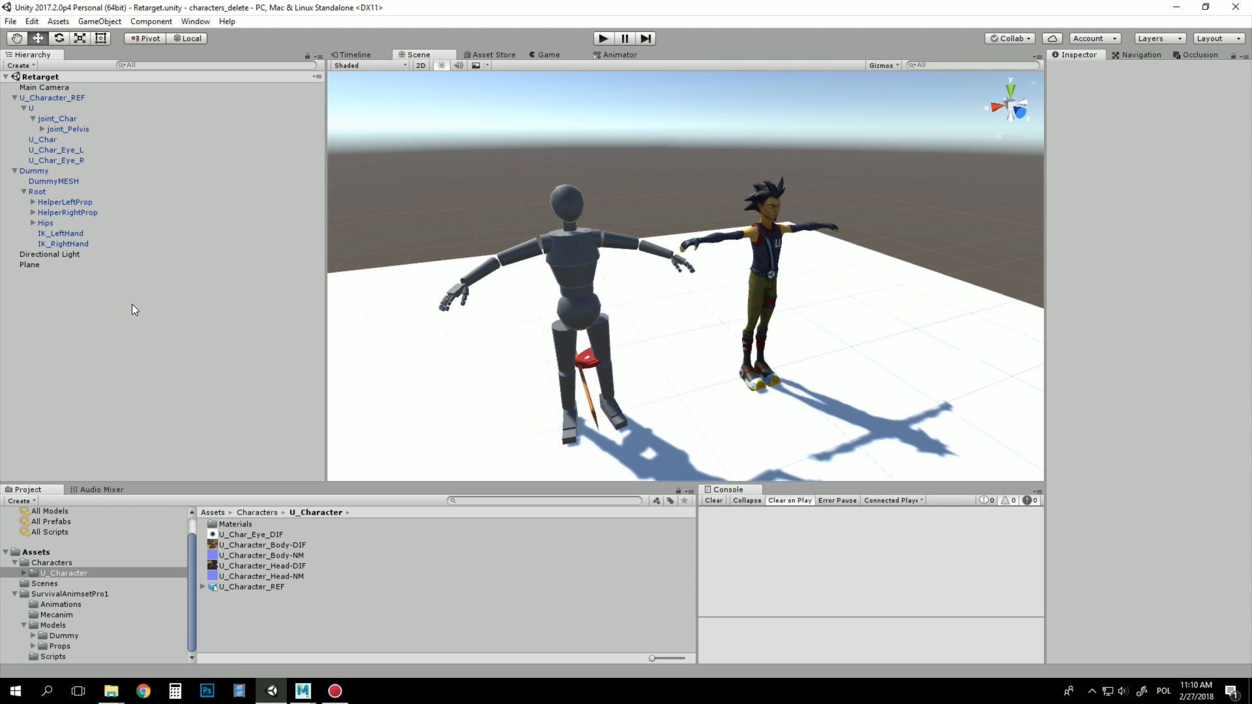
click(811, 225)
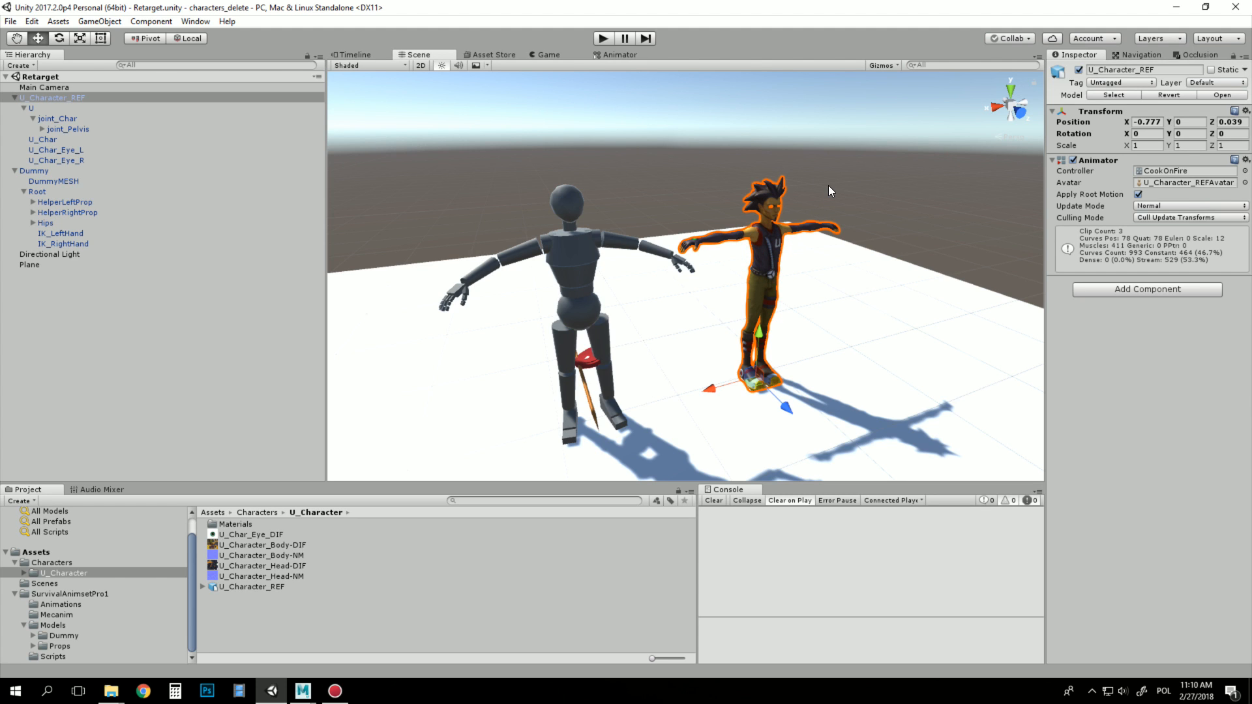
click(891, 166)
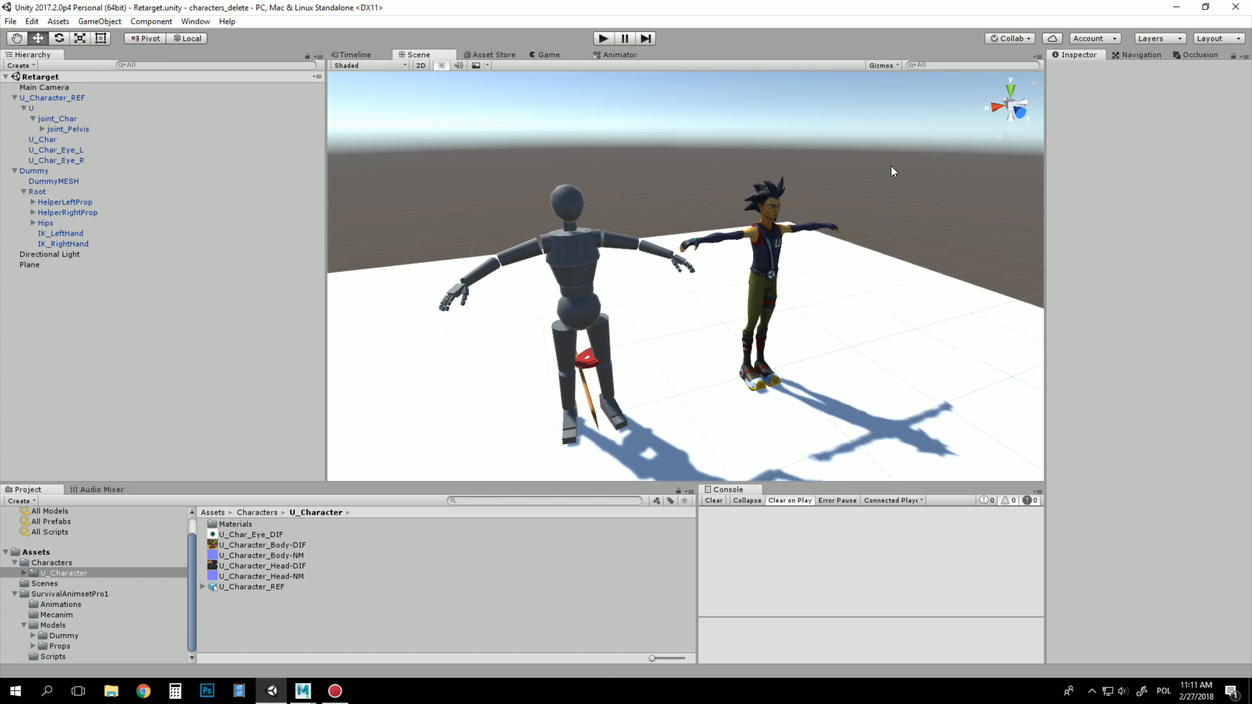
click(763, 240)
click(830, 168)
- Show the U_Character_REF model from the Characters/U_Character assets folder in the system file explorer
click(73, 572)
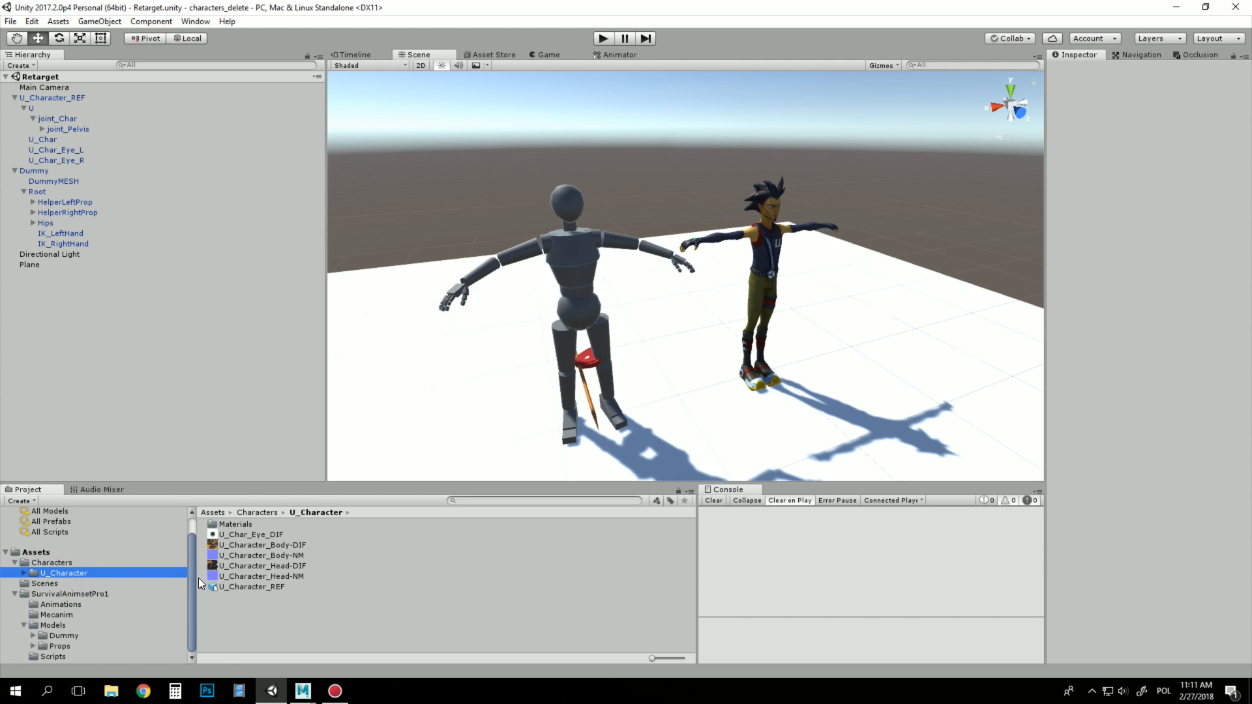
click(245, 586)
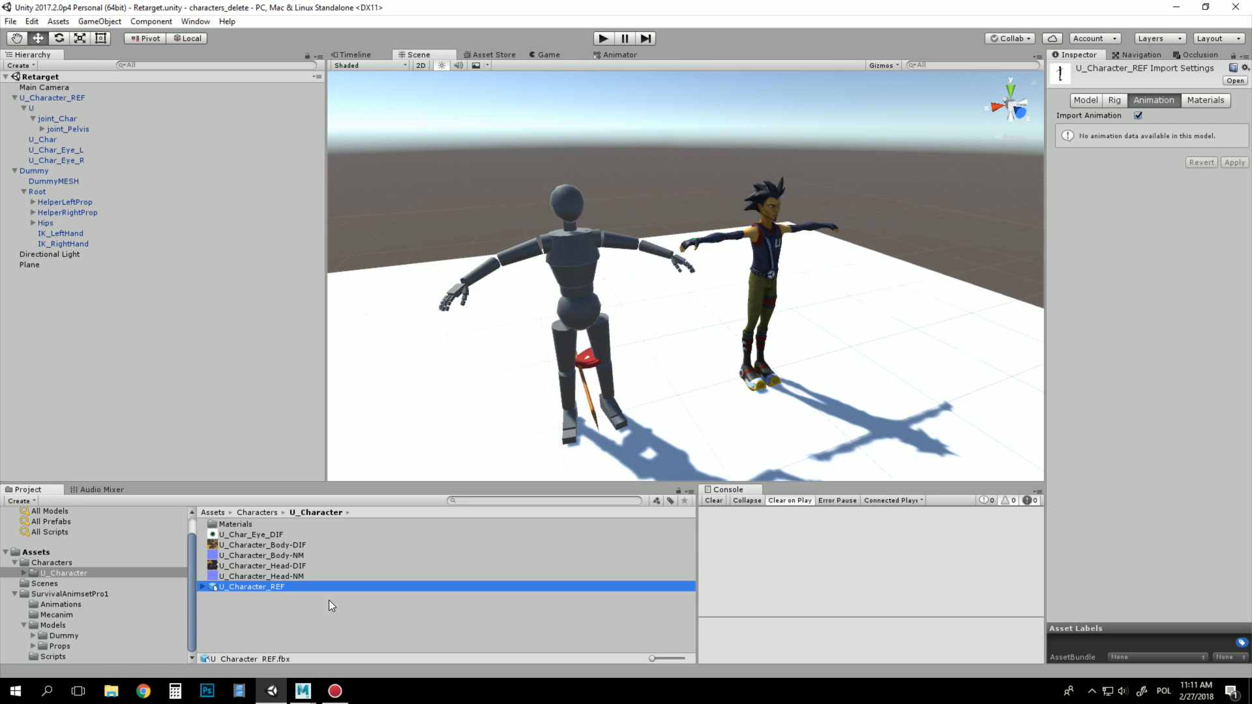
right_click(270, 589)
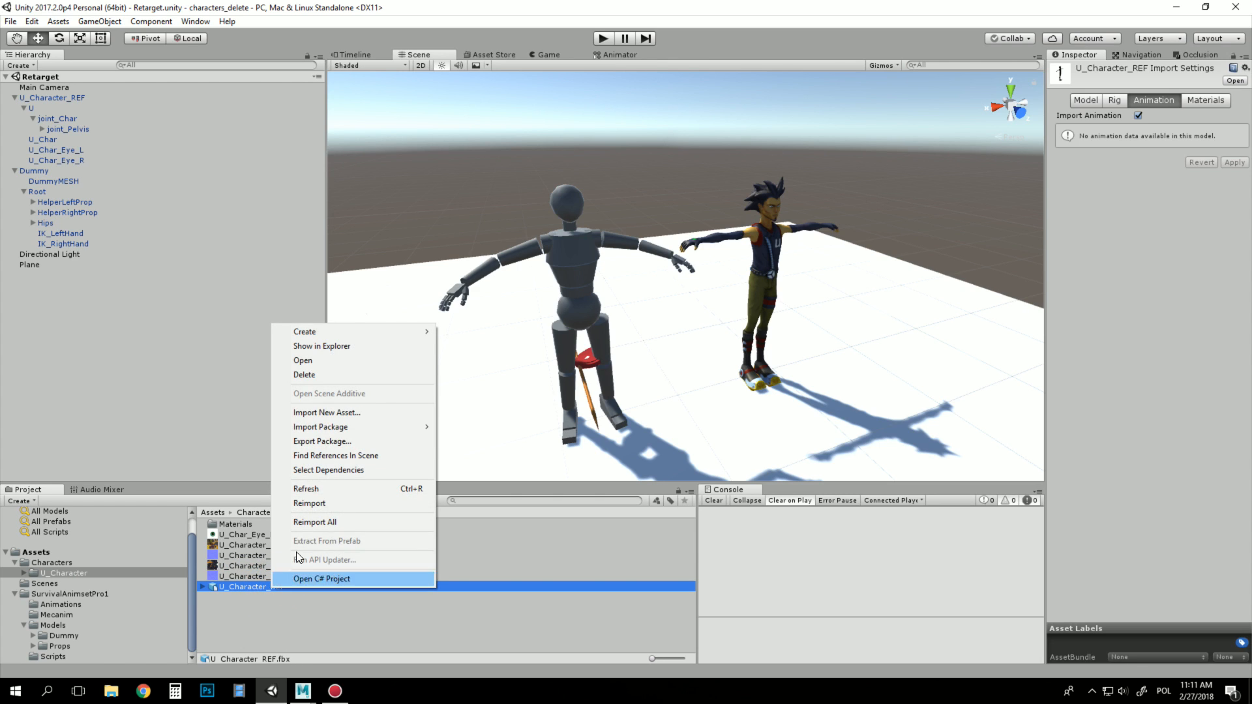
click(337, 346)
- Switch to Maya LT and import U_Character_REF.fbx from the file explorer into the empty scene
click(304, 690)
click(348, 638)
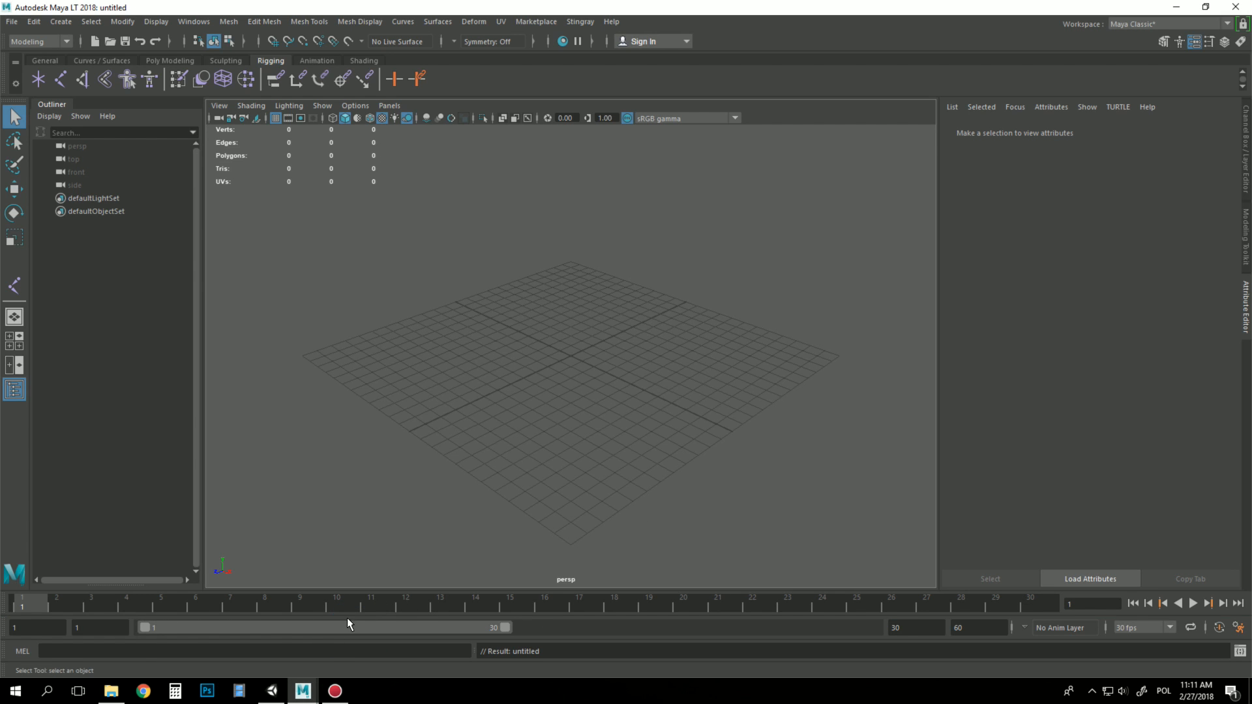
click(110, 691)
drag(797, 444, 568, 405)
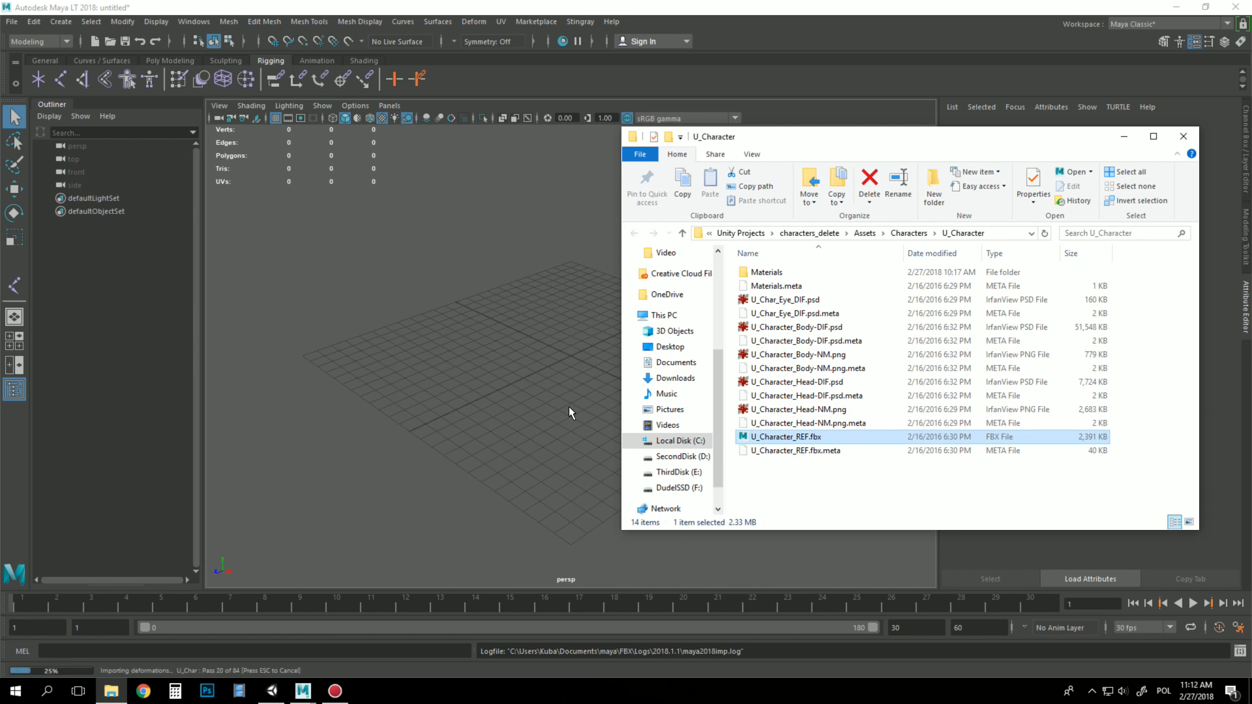
click(723, 554)
- Examine the whole imported character and its skeleton hierarchy of U, joint_Char and joint_Pelvis
scroll(766, 443, down, 10)
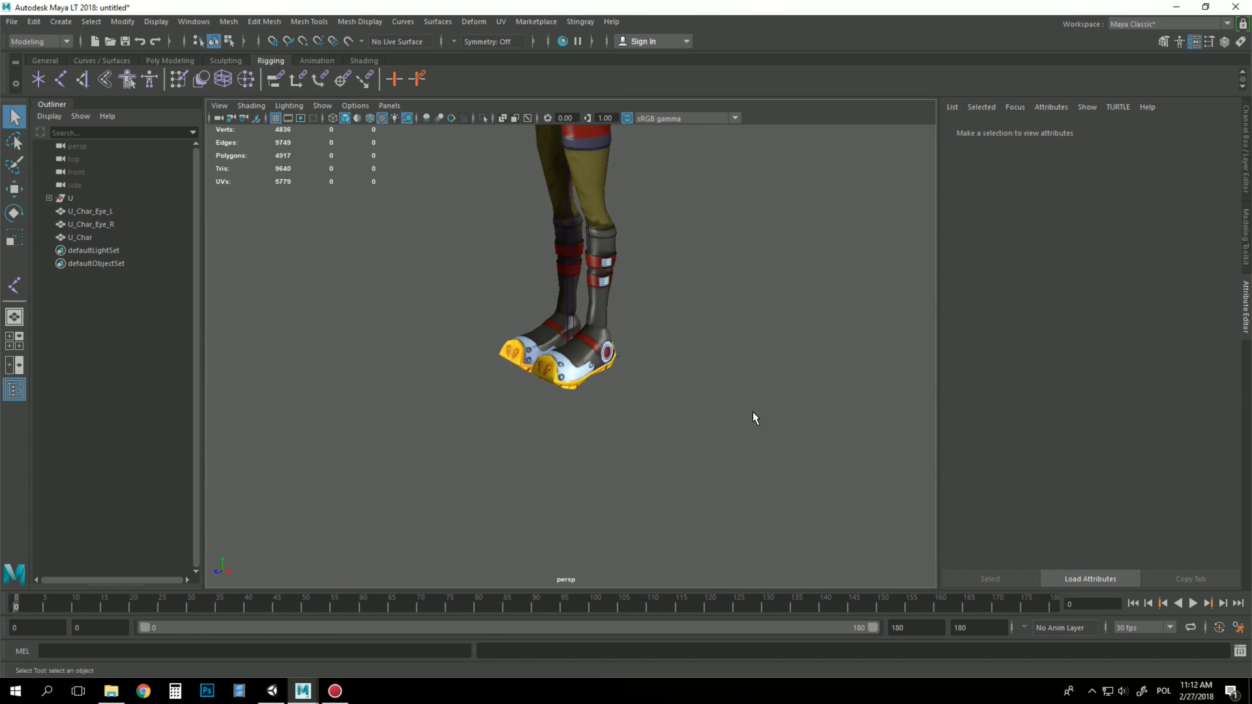
scroll(728, 292, down, 3)
alt+middle_drag(726, 300, 722, 402)
alt+drag(722, 402, 678, 365)
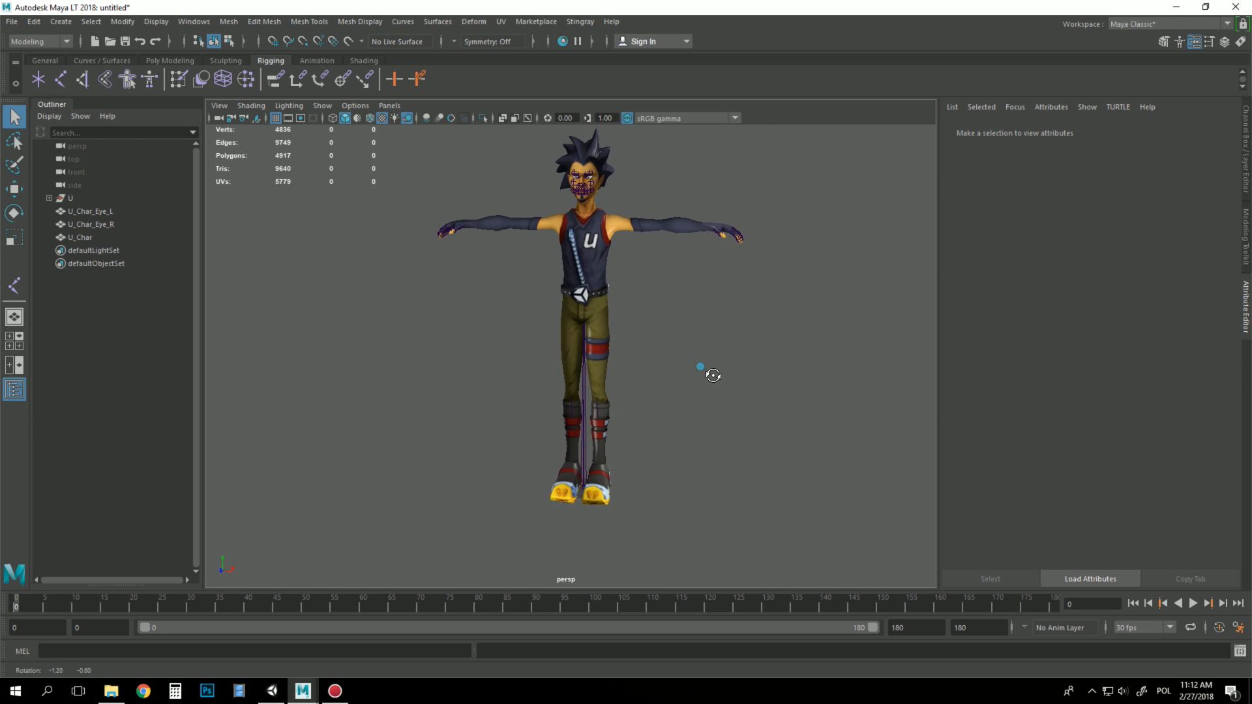
click(49, 198)
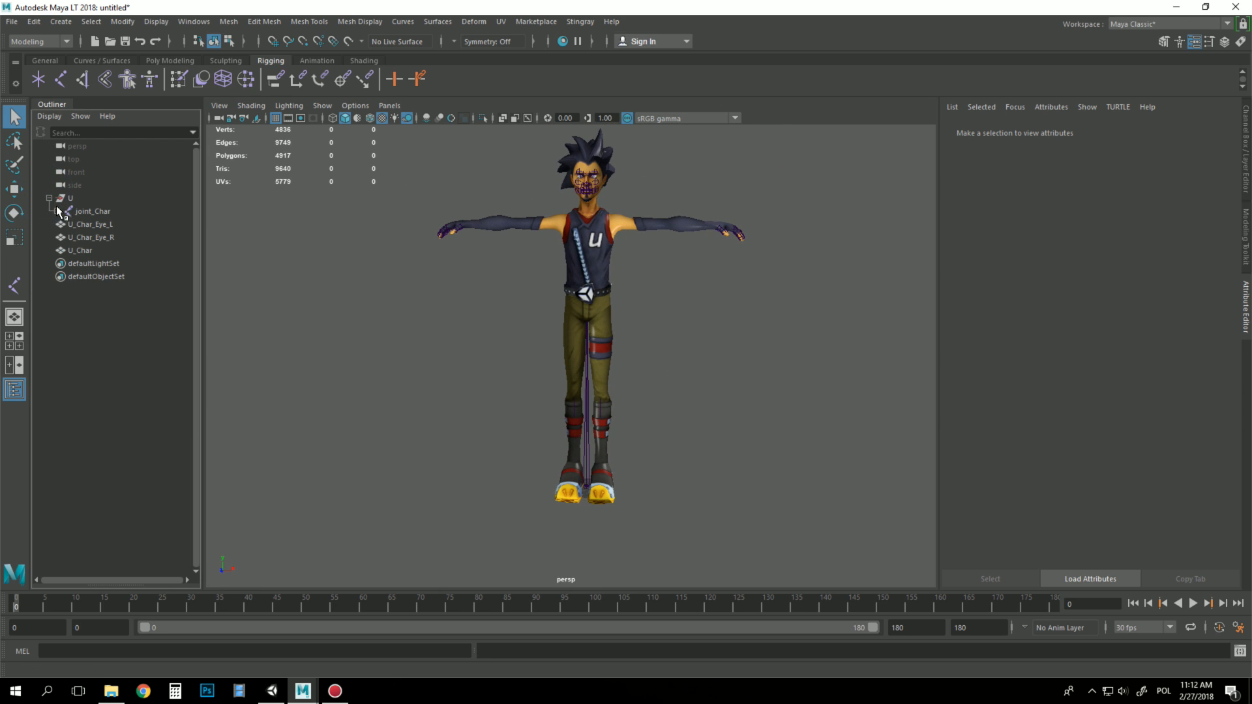
click(57, 210)
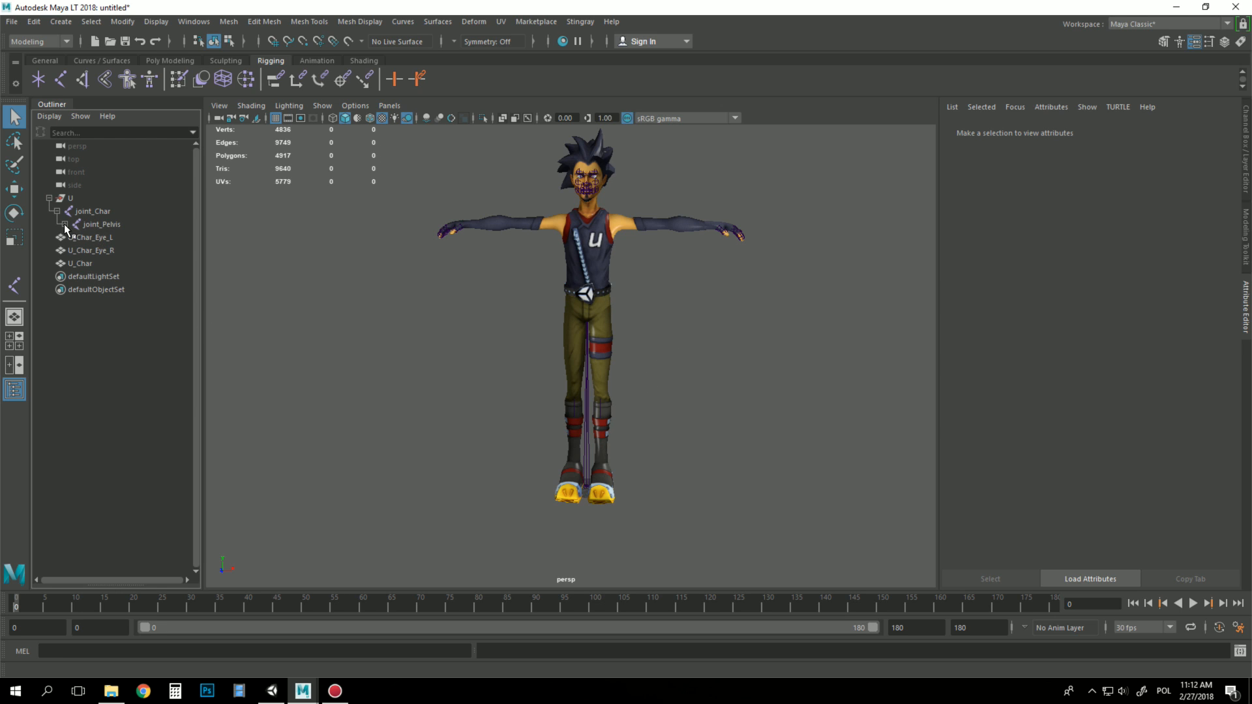
click(67, 198)
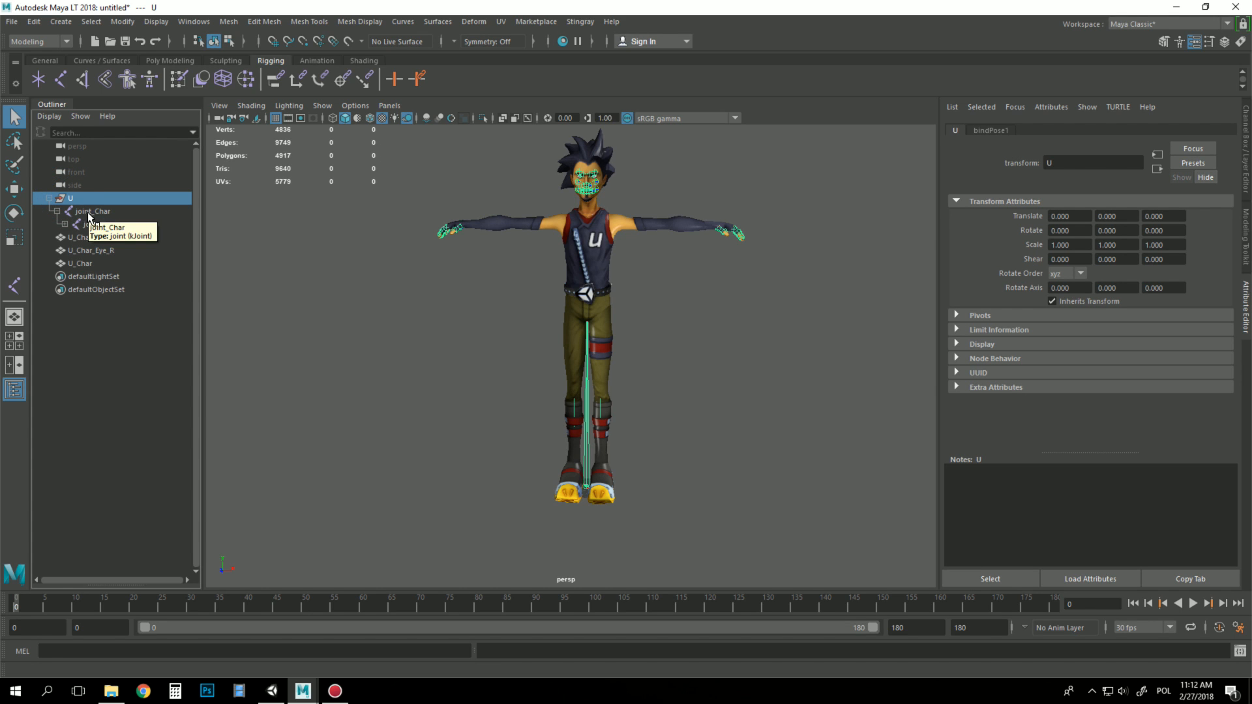
click(90, 211)
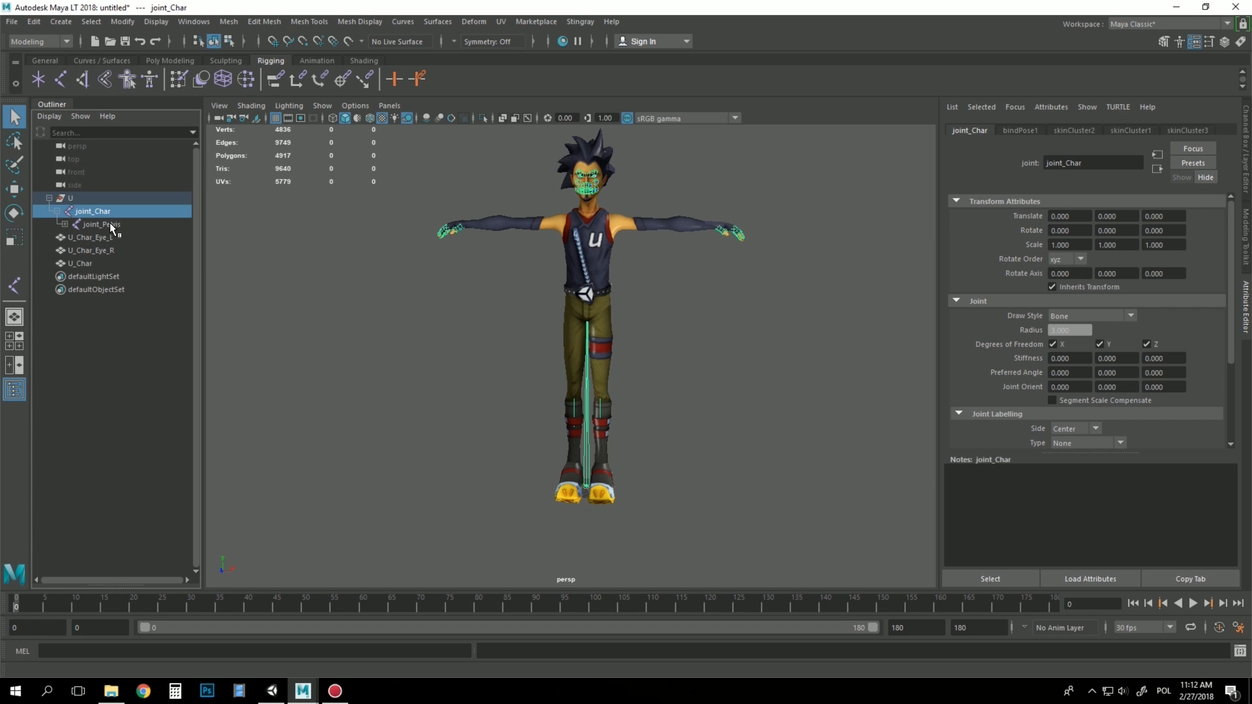
click(109, 224)
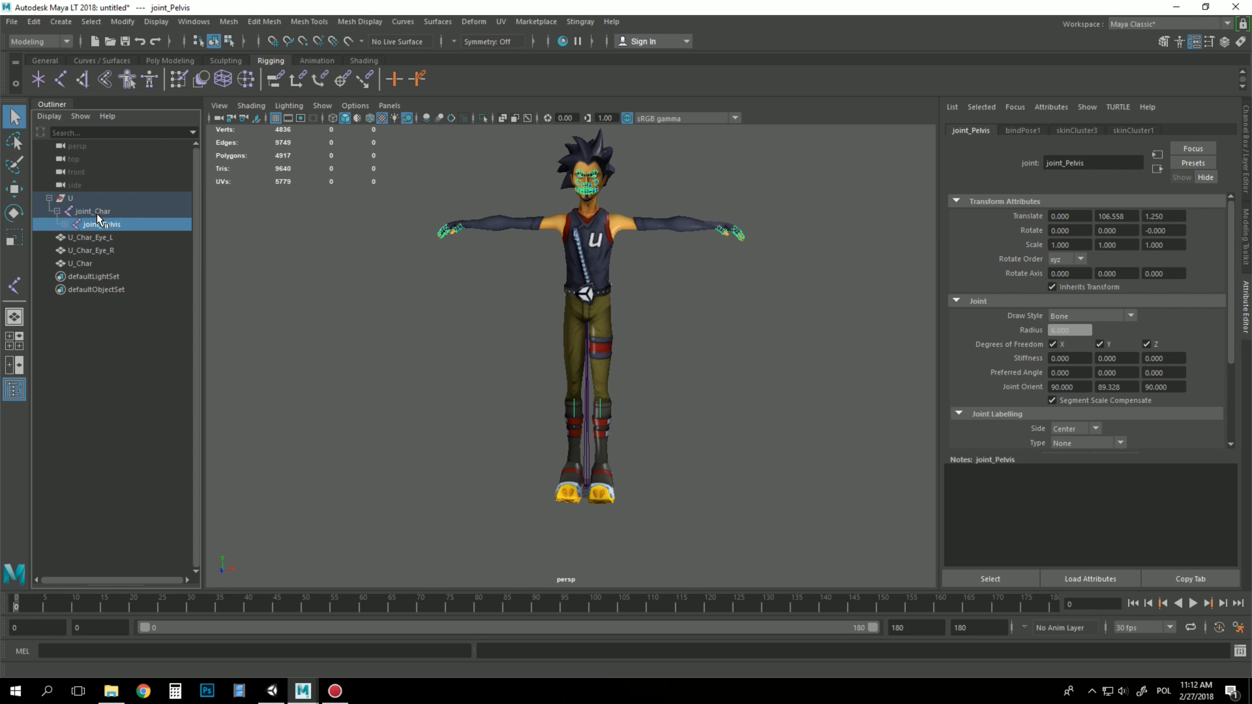
click(90, 212)
right_click(90, 214)
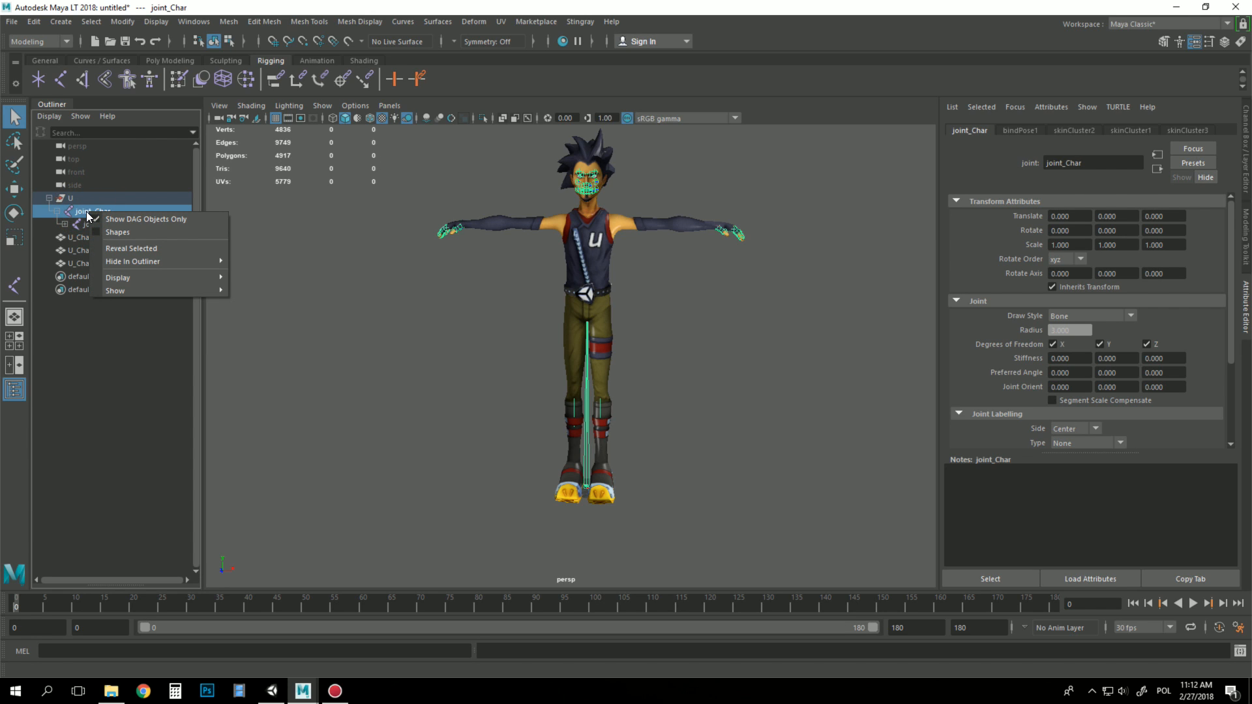
click(82, 341)
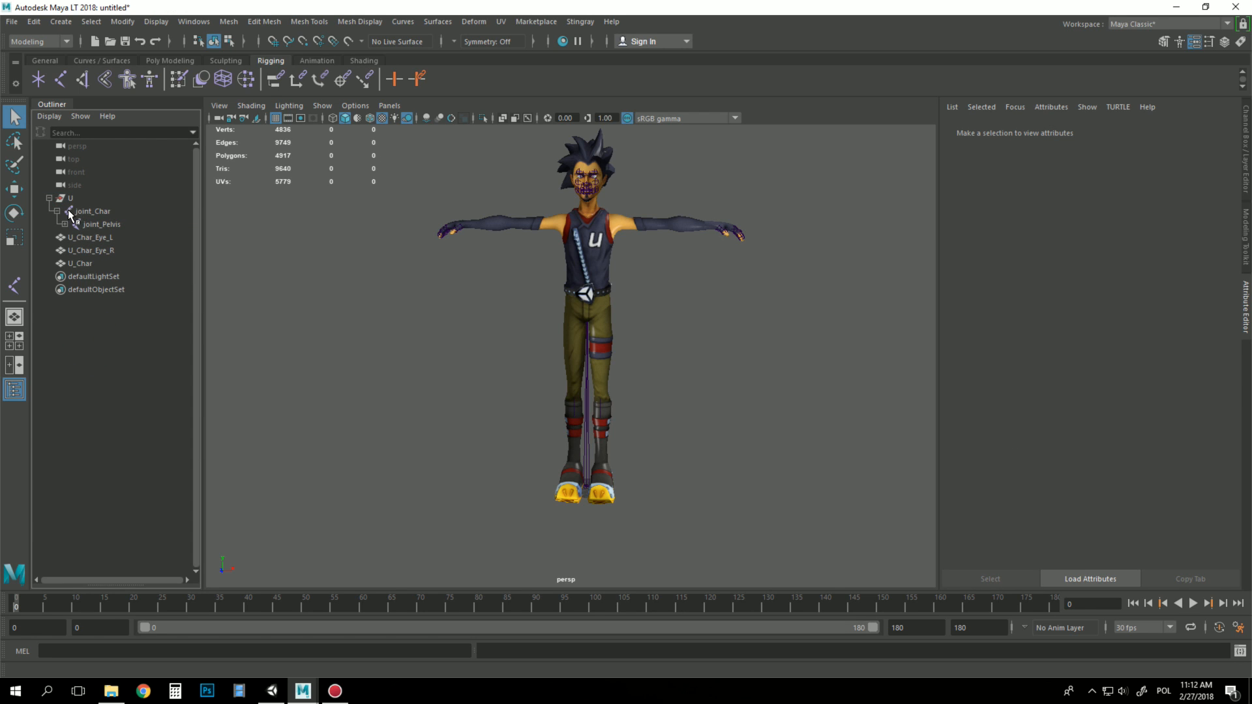
- Unparent joint_Char from the U group so it sits at the top level, and expand its hierarchy
click(83, 212)
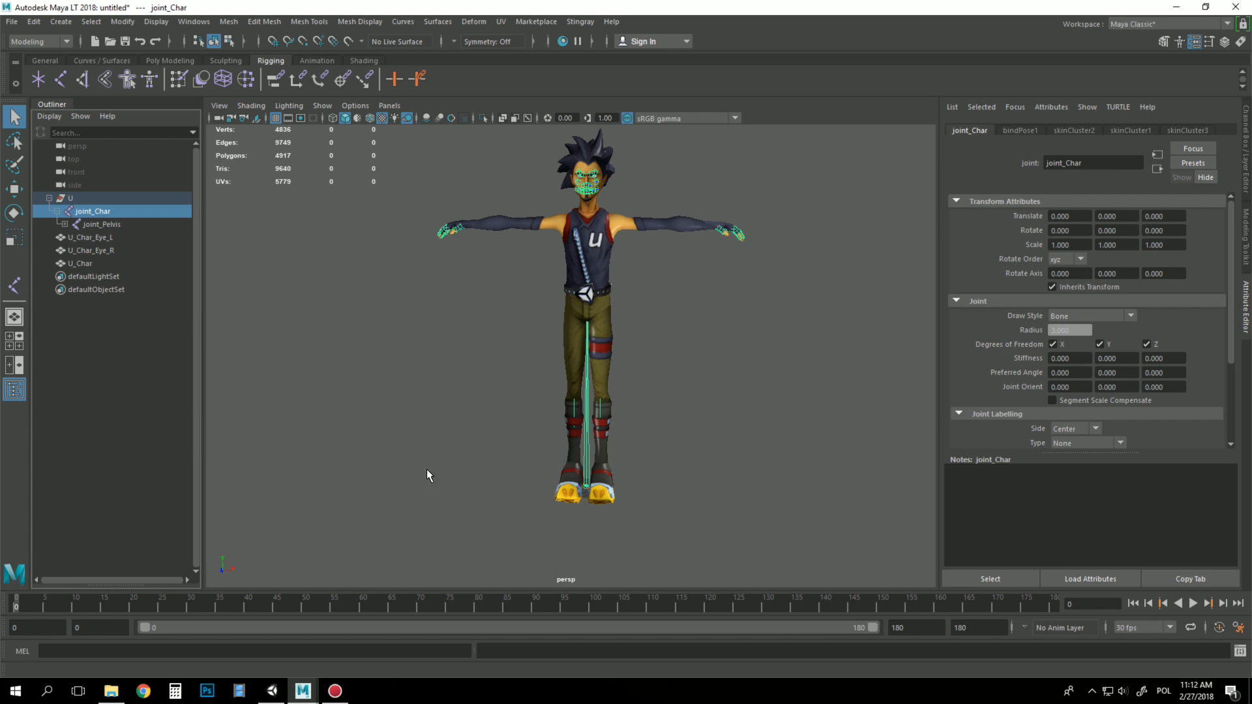
click(588, 452)
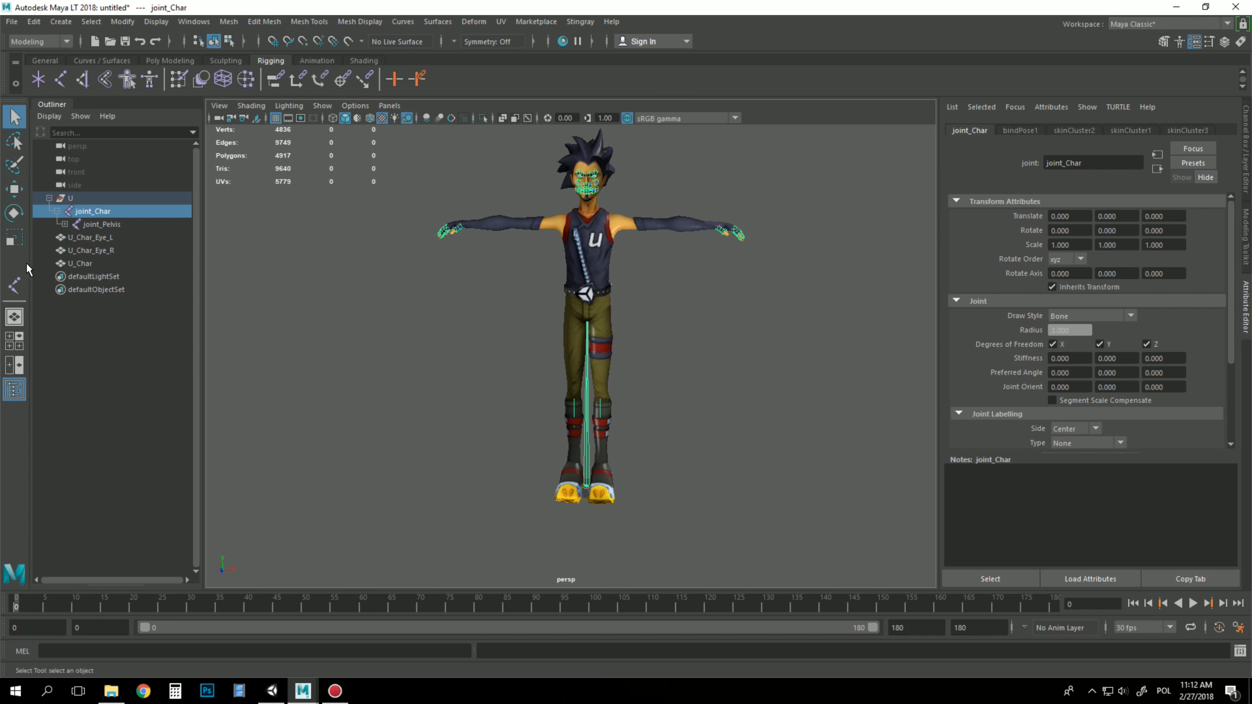
click(68, 366)
click(80, 210)
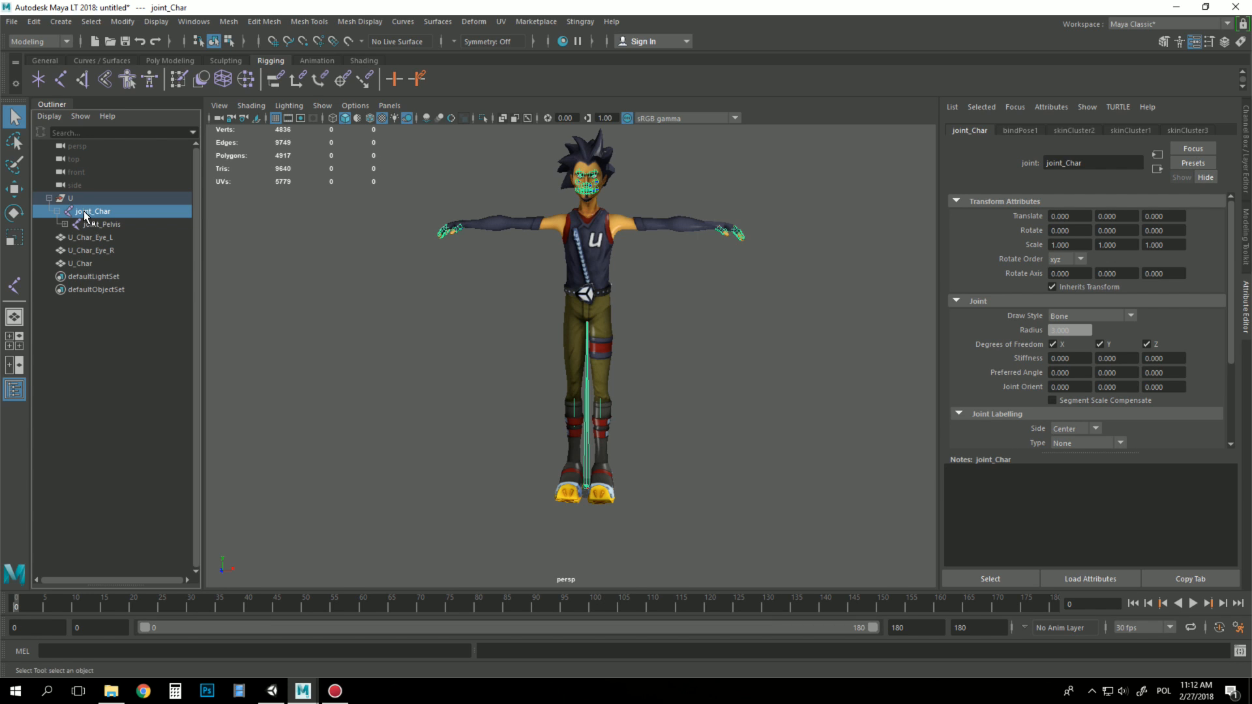
drag(85, 216, 94, 314)
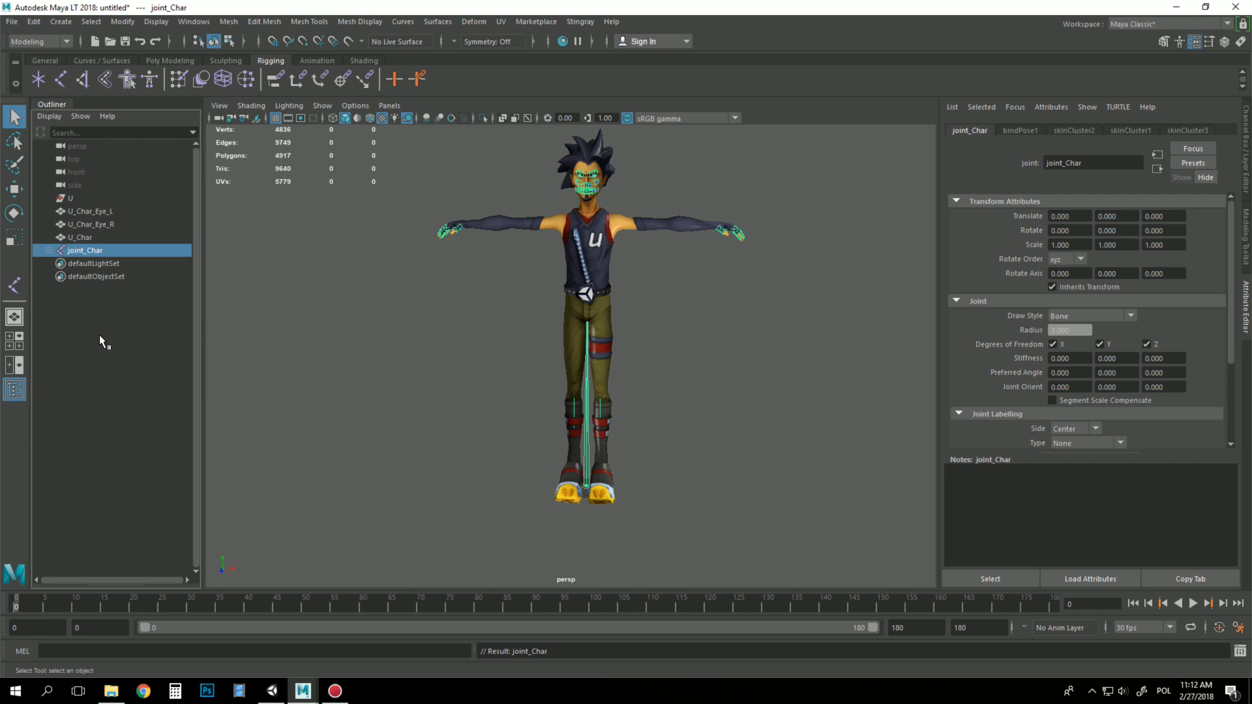
click(99, 334)
click(49, 249)
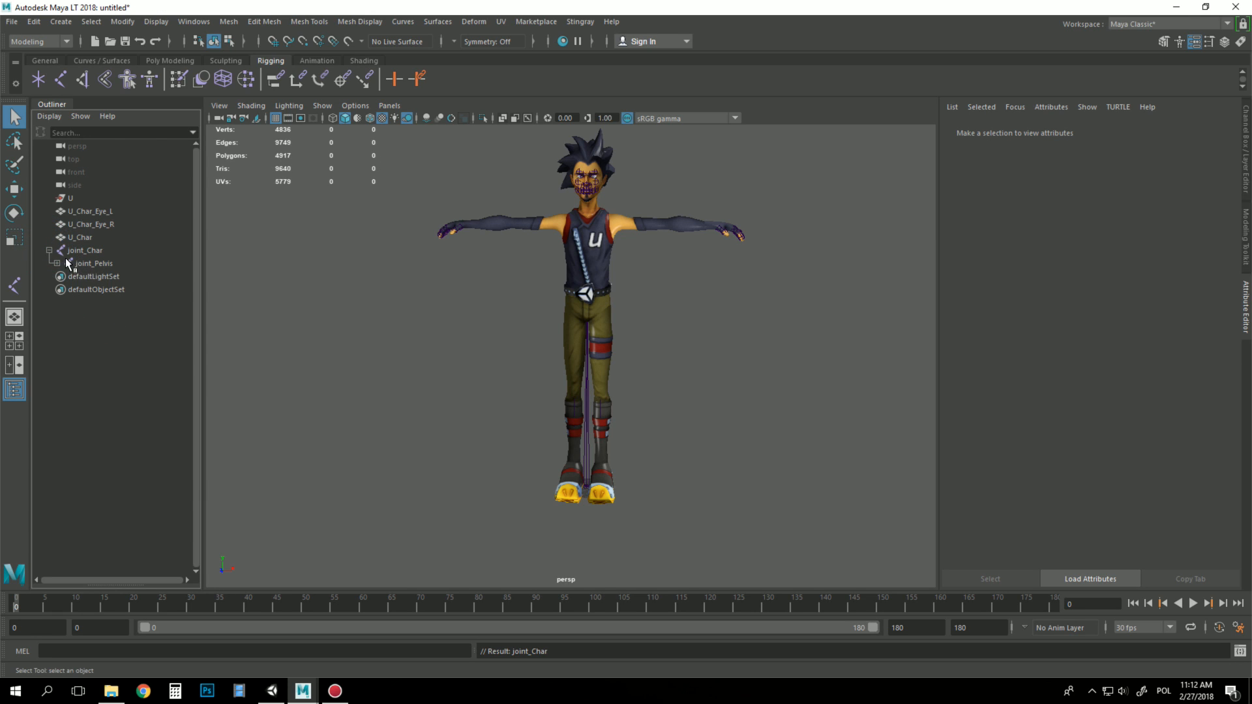
- Delete the empty U group from the scene
click(73, 197)
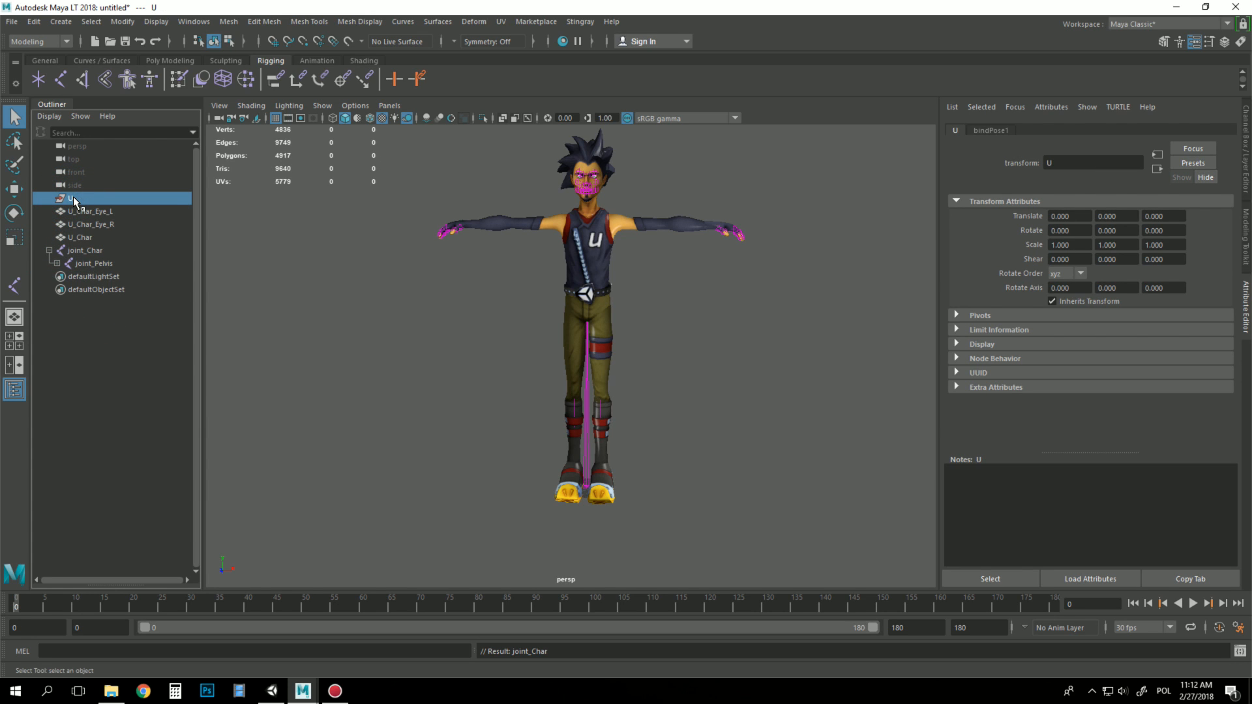
right_click(73, 196)
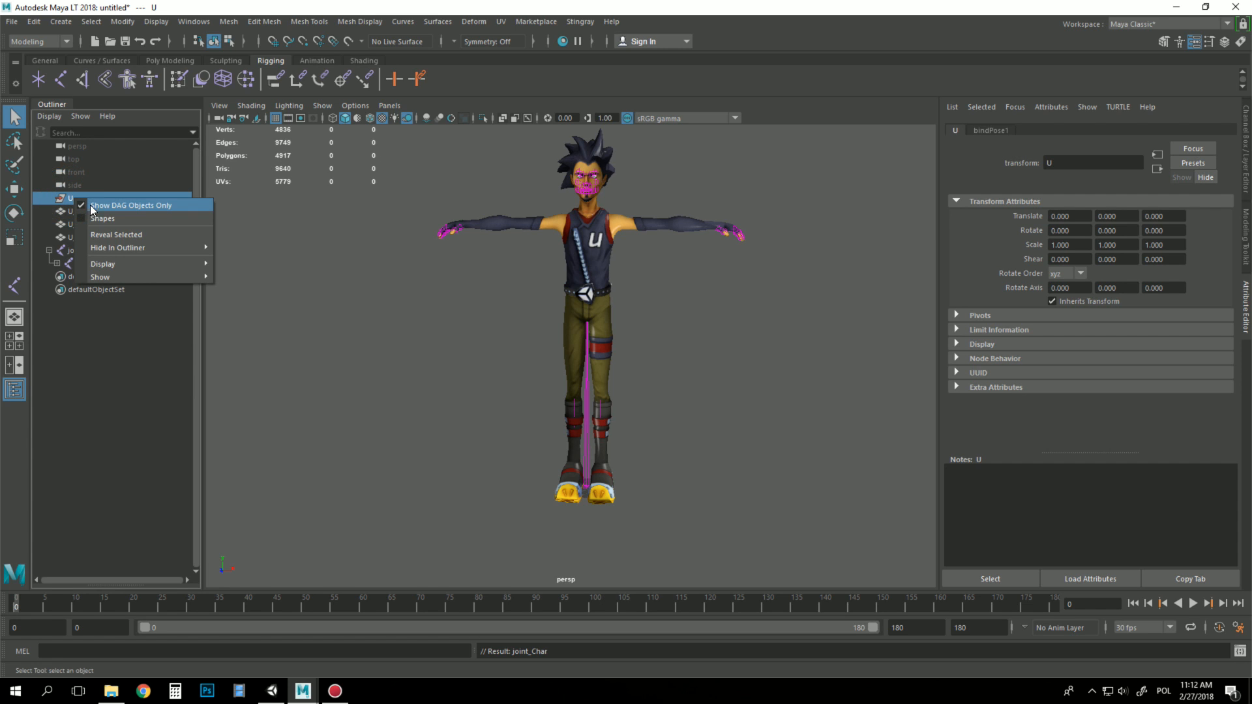
click(122, 369)
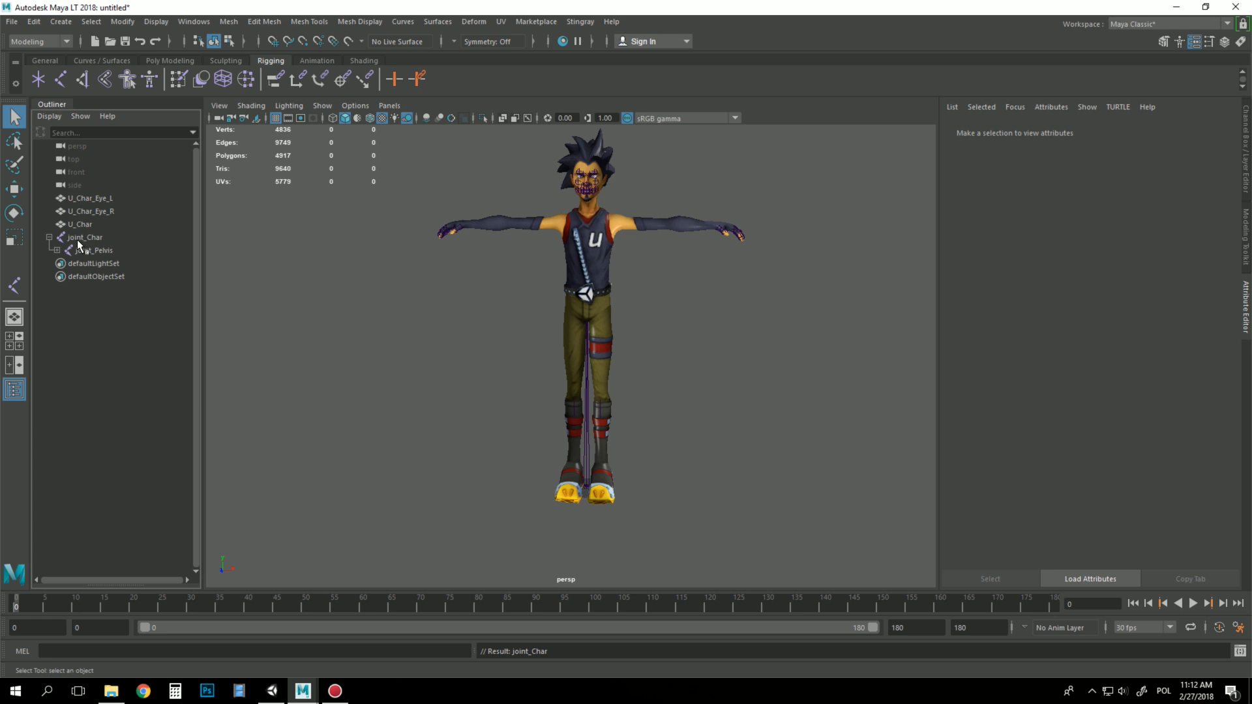
- Rename the top-level joint joint_Char as Root
click(84, 239)
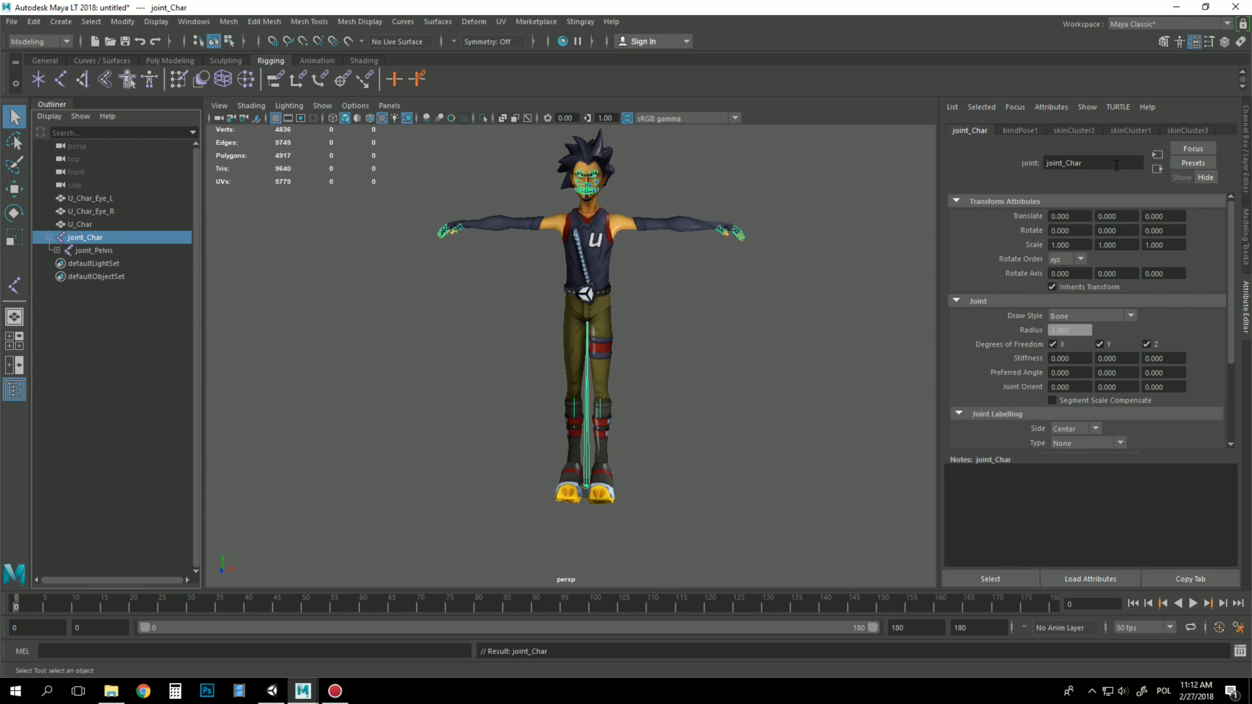
double_click(1108, 163)
text(Root)
key(Return)
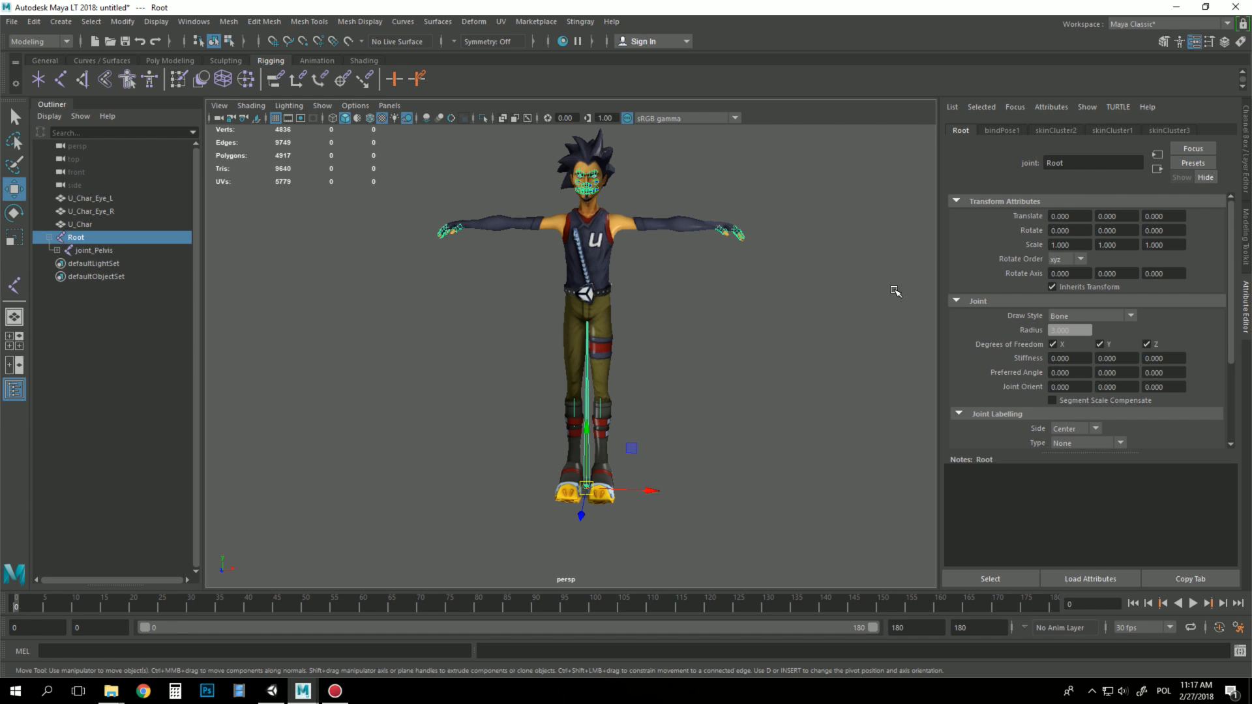
click(680, 326)
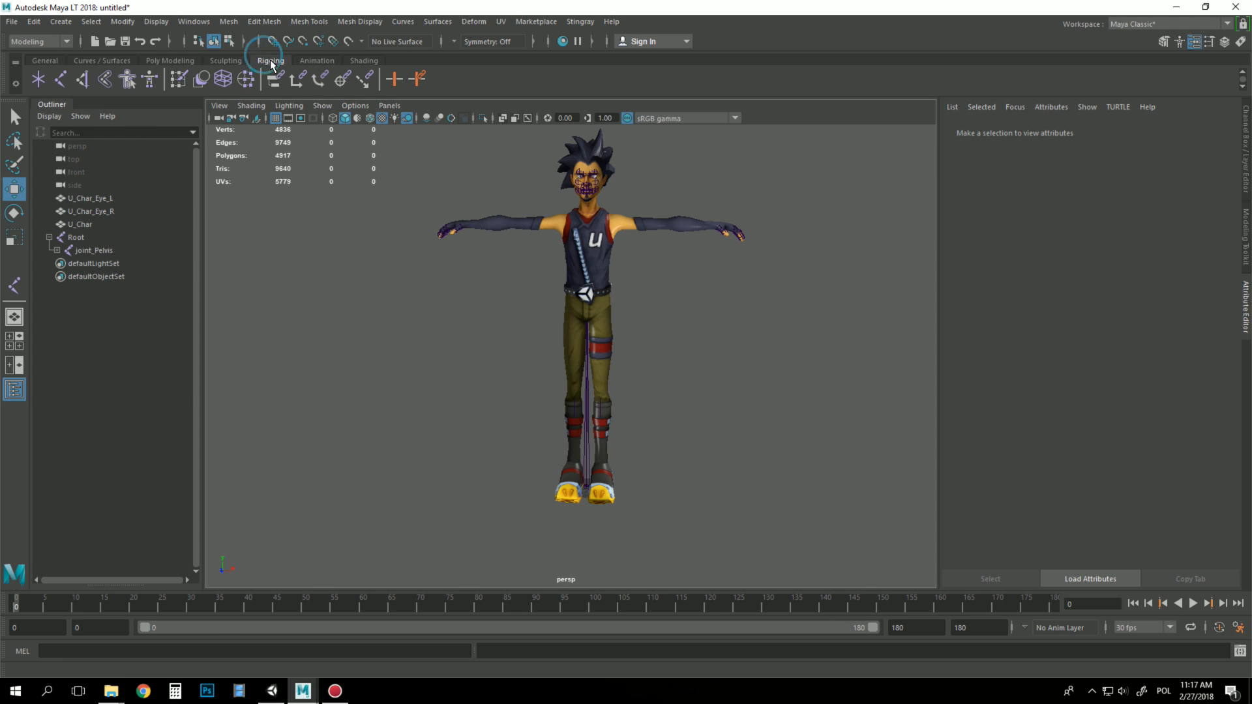
- Create a joint with radius 5 beside the character's right leg and move it to about X -57.7, Y 32.5
click(60, 79)
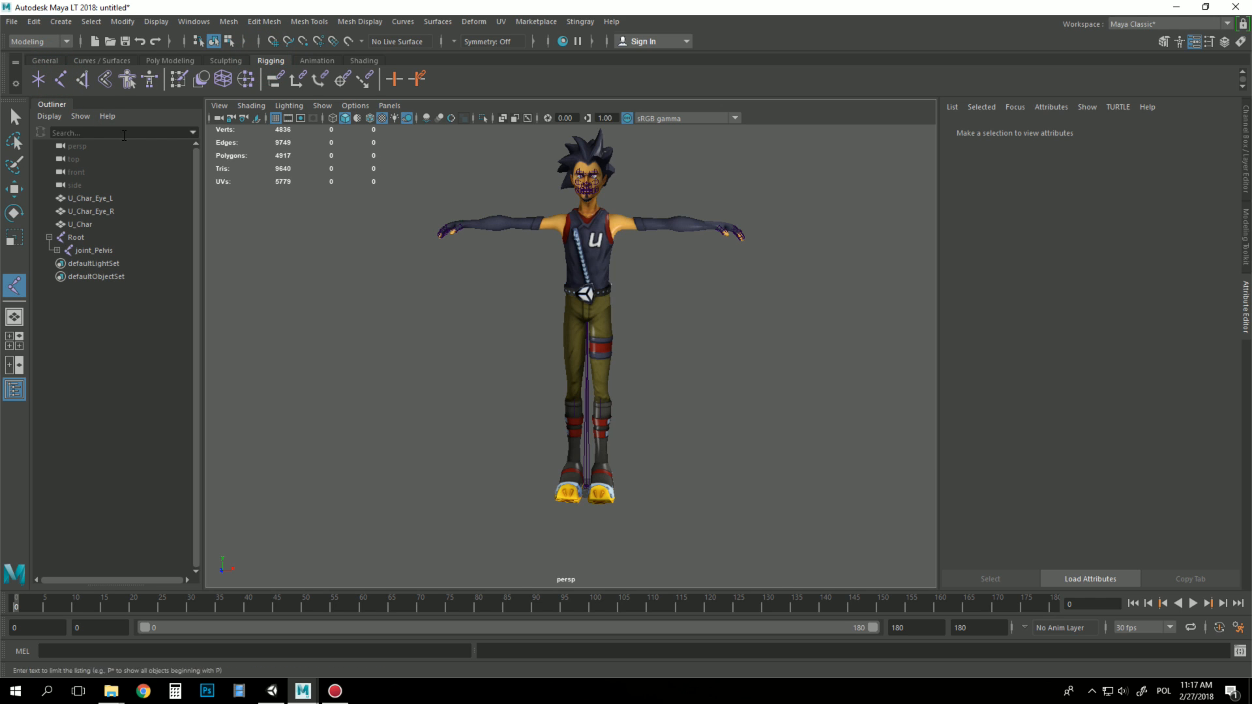
click(495, 383)
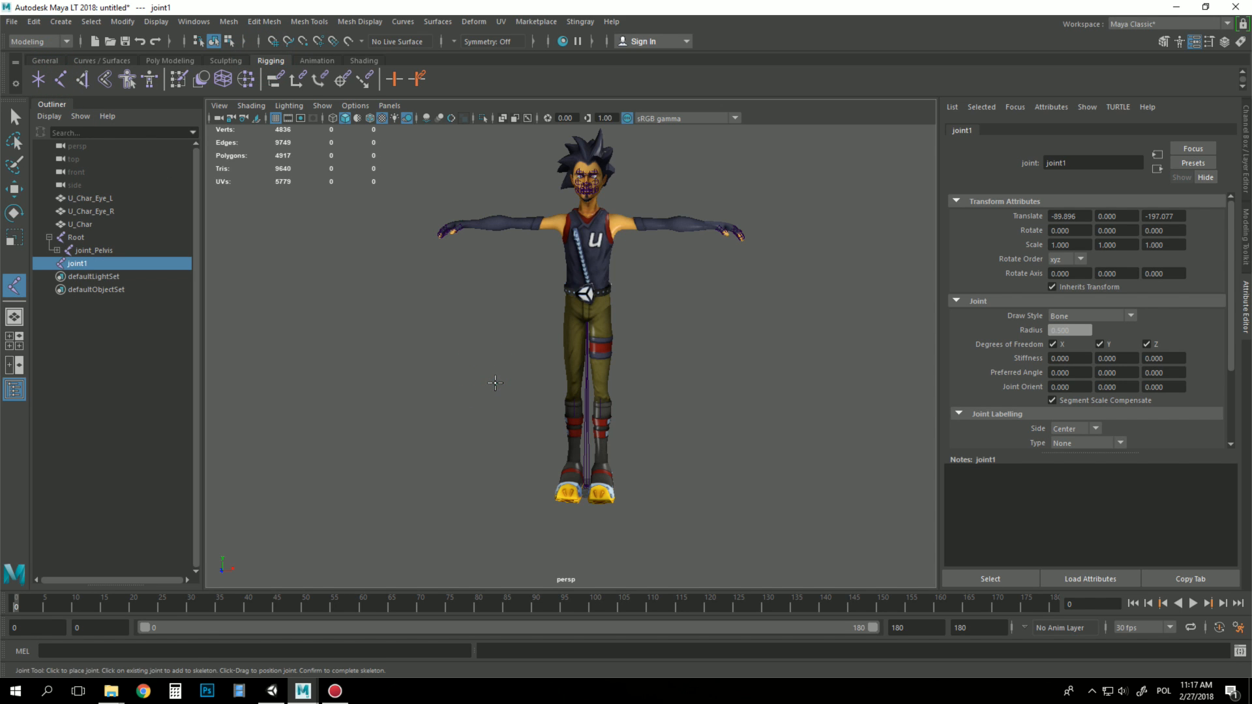
key(w)
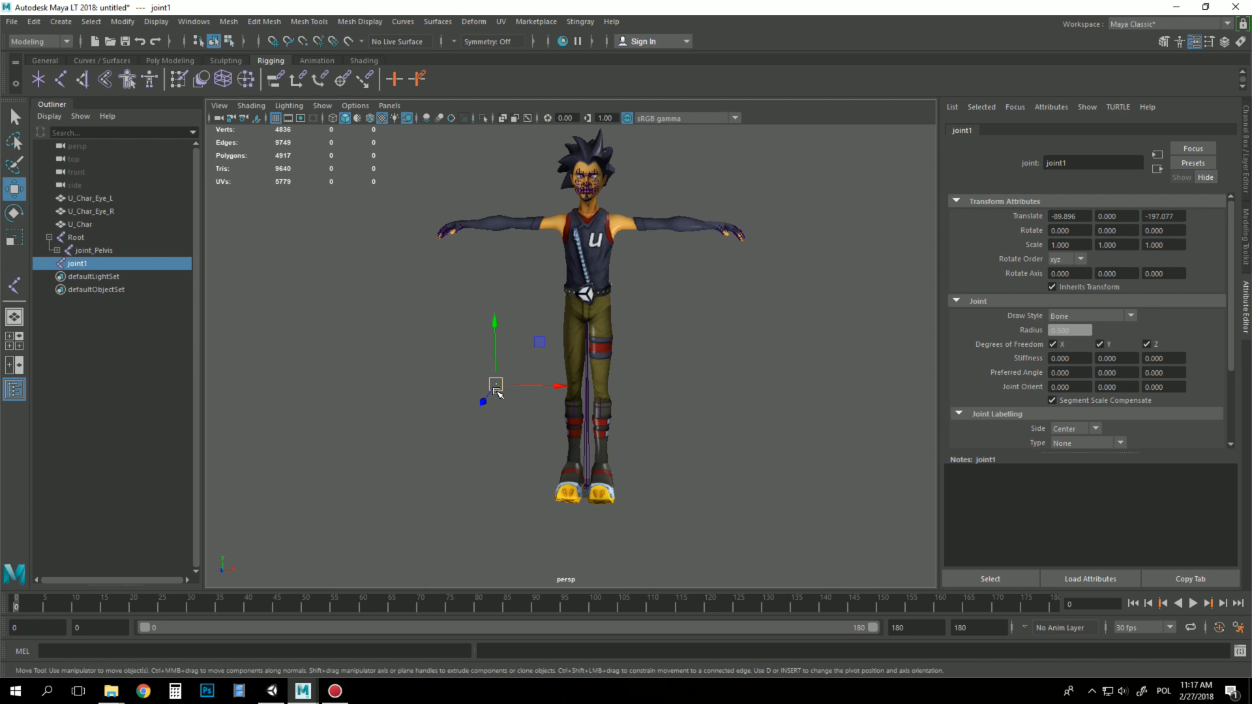
click(1025, 334)
text(5)
key(Return)
drag(538, 343, 577, 304)
- Rename the new joint beside the right leg as HelperRightProp
double_click(1119, 162)
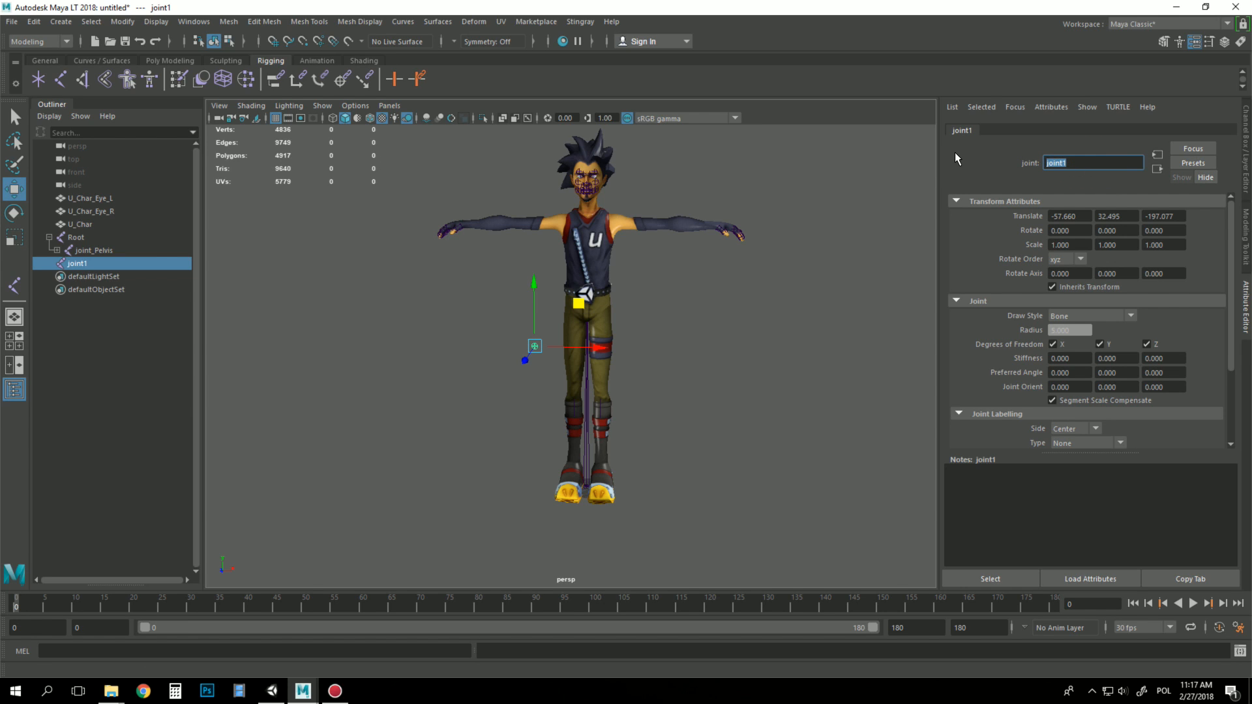
text(HelperRightProp)
key(Return)
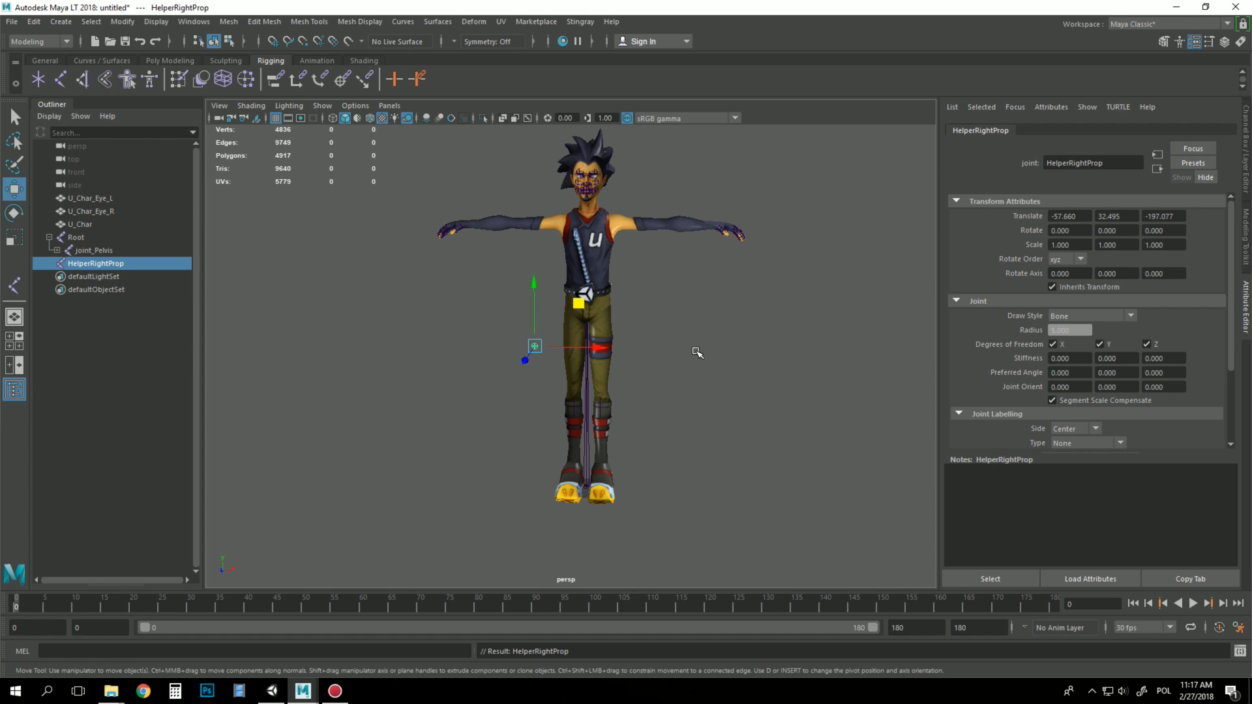
click(691, 338)
- Duplicate HelperRightProp, move the copy to the character's left side at about X 17.9, and rename it HelperLeftProp
click(528, 346)
key(ctrl+d)
drag(626, 349, 677, 349)
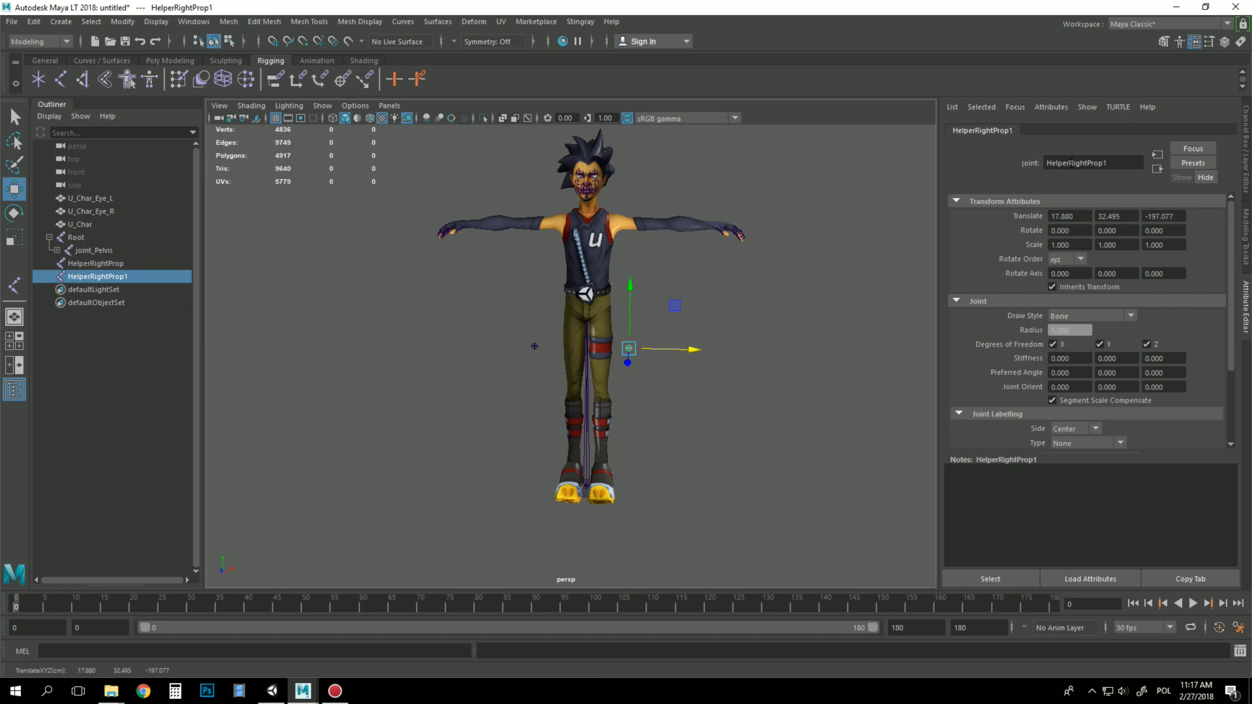
drag(1071, 163, 1124, 162)
text(LeftProp)
key(Return)
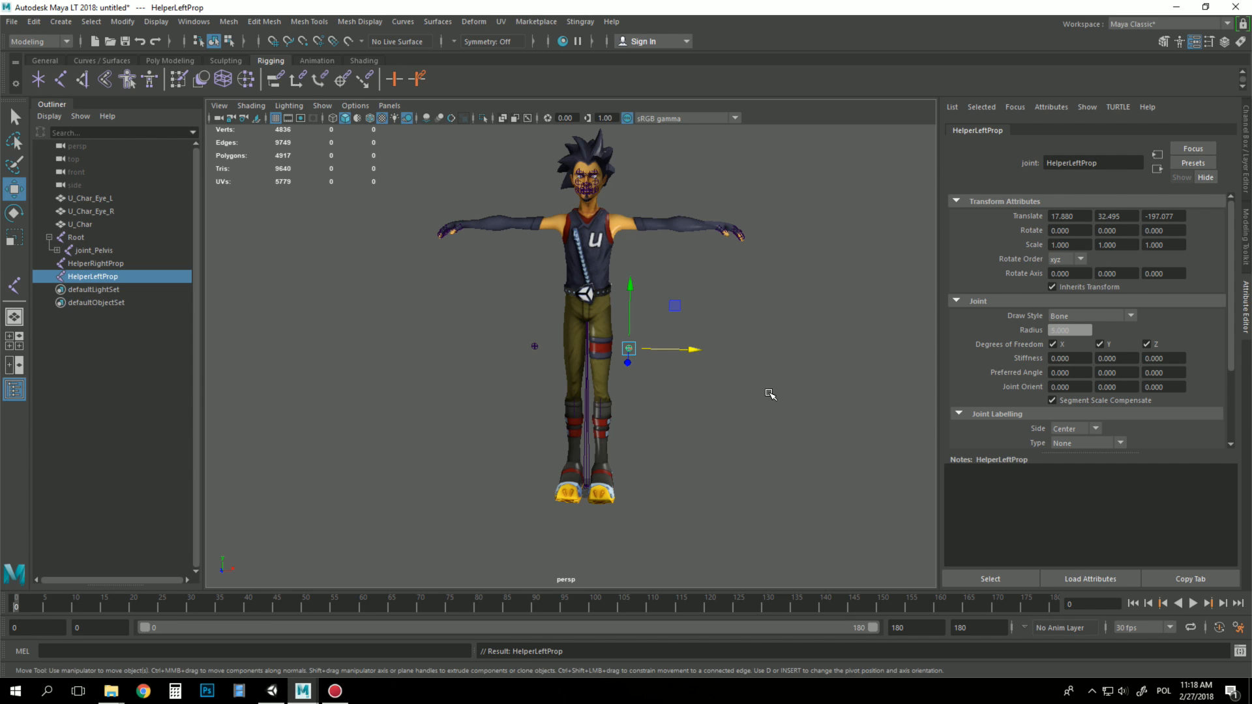
click(760, 381)
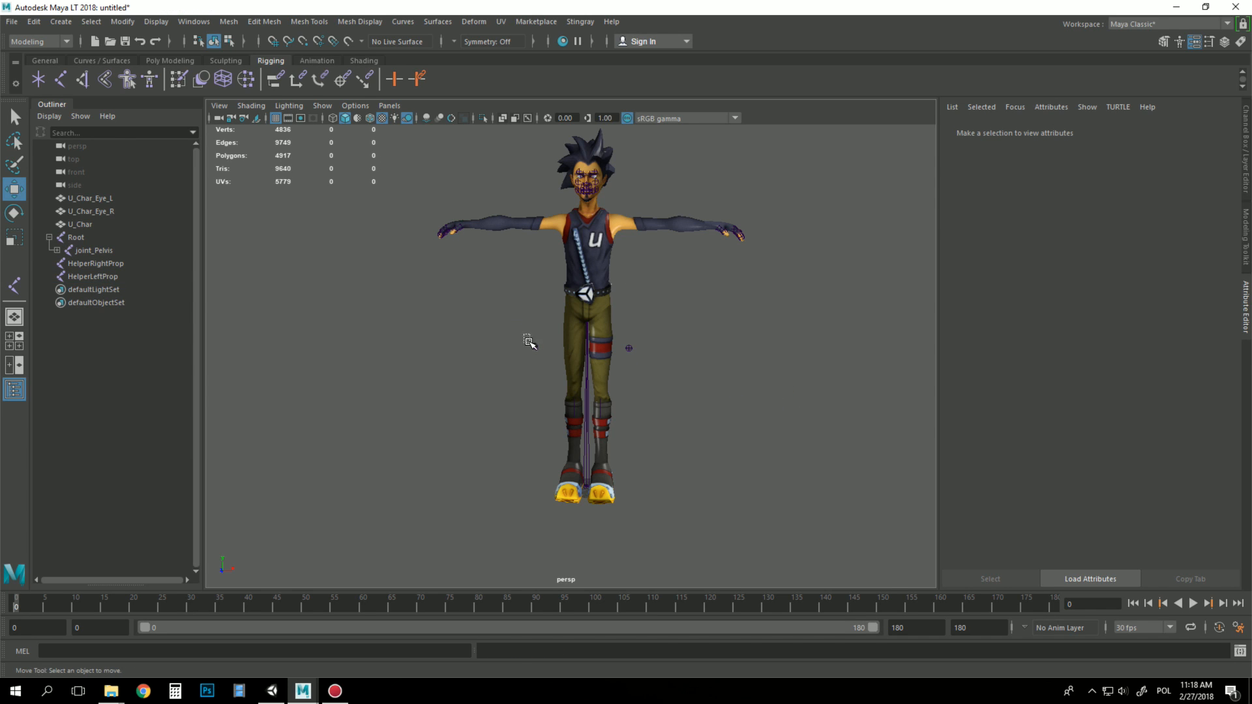
- Parent both HelperRightProp and HelperLeftProp under the Root joint
click(535, 346)
click(639, 359)
click(629, 349)
shift+drag(542, 360, 543, 360)
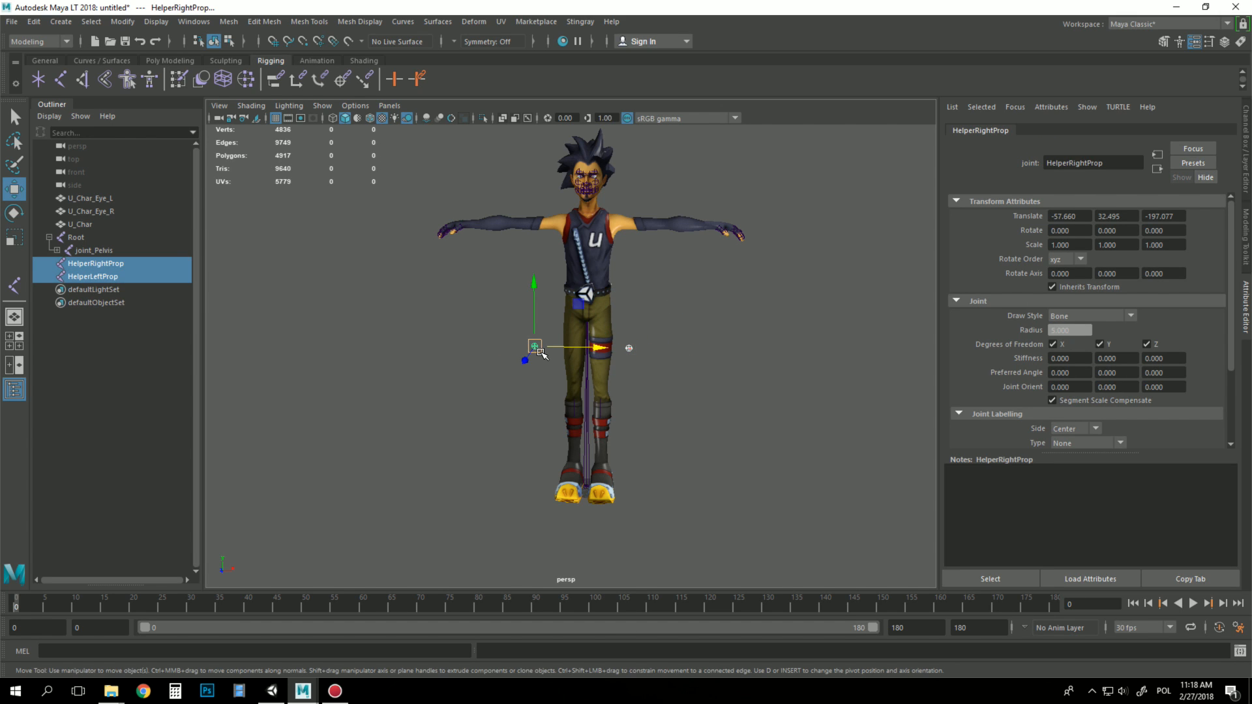
middle_drag(101, 276, 76, 237)
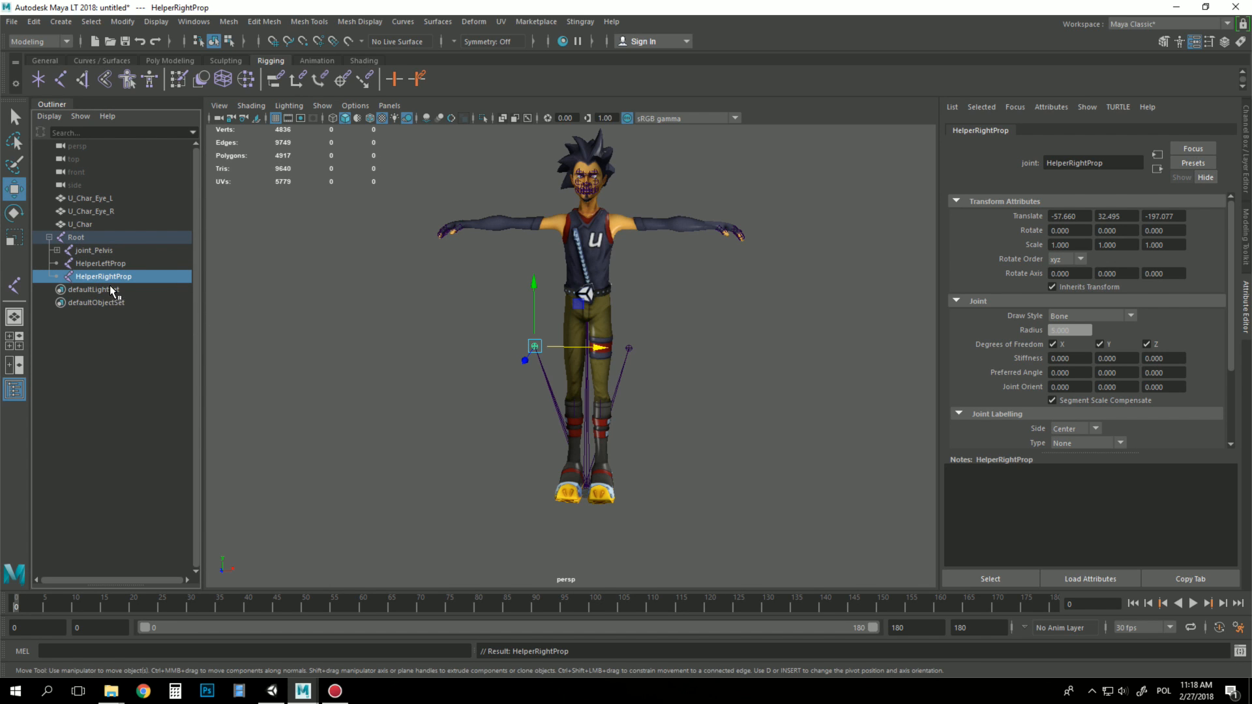
click(755, 314)
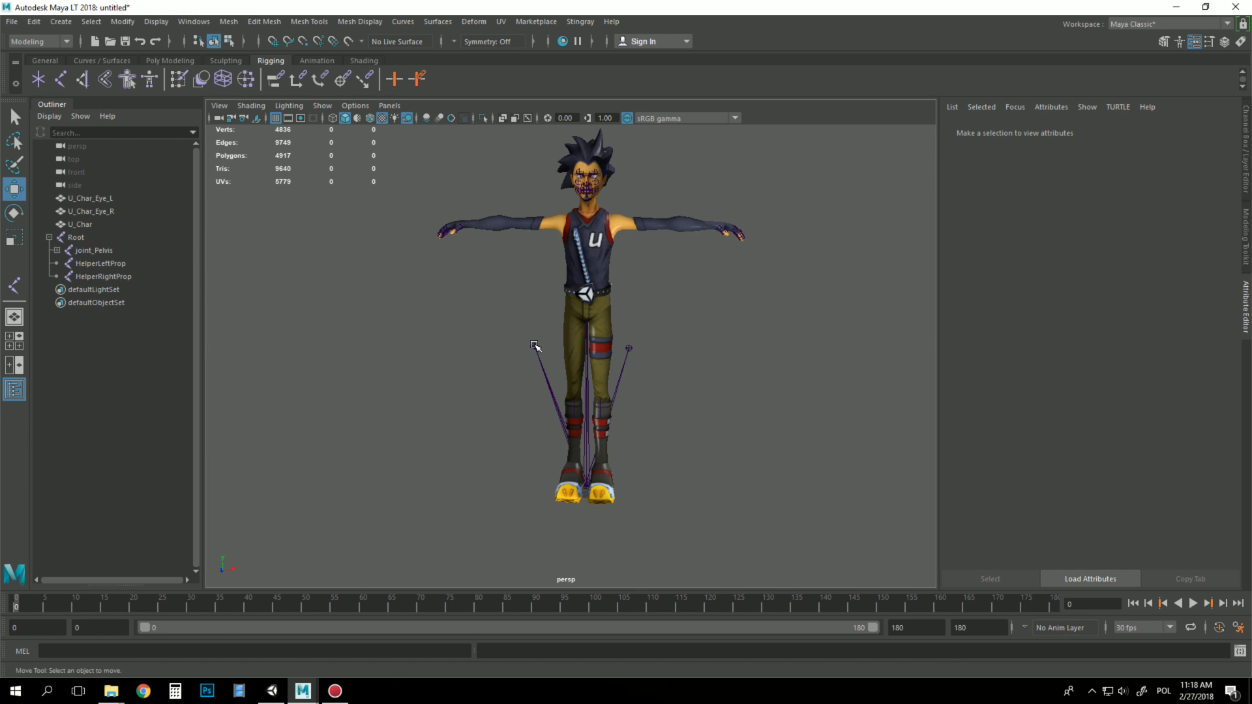
- Duplicate both prop helper joints together and raise the copies to about Y 57.8
click(535, 345)
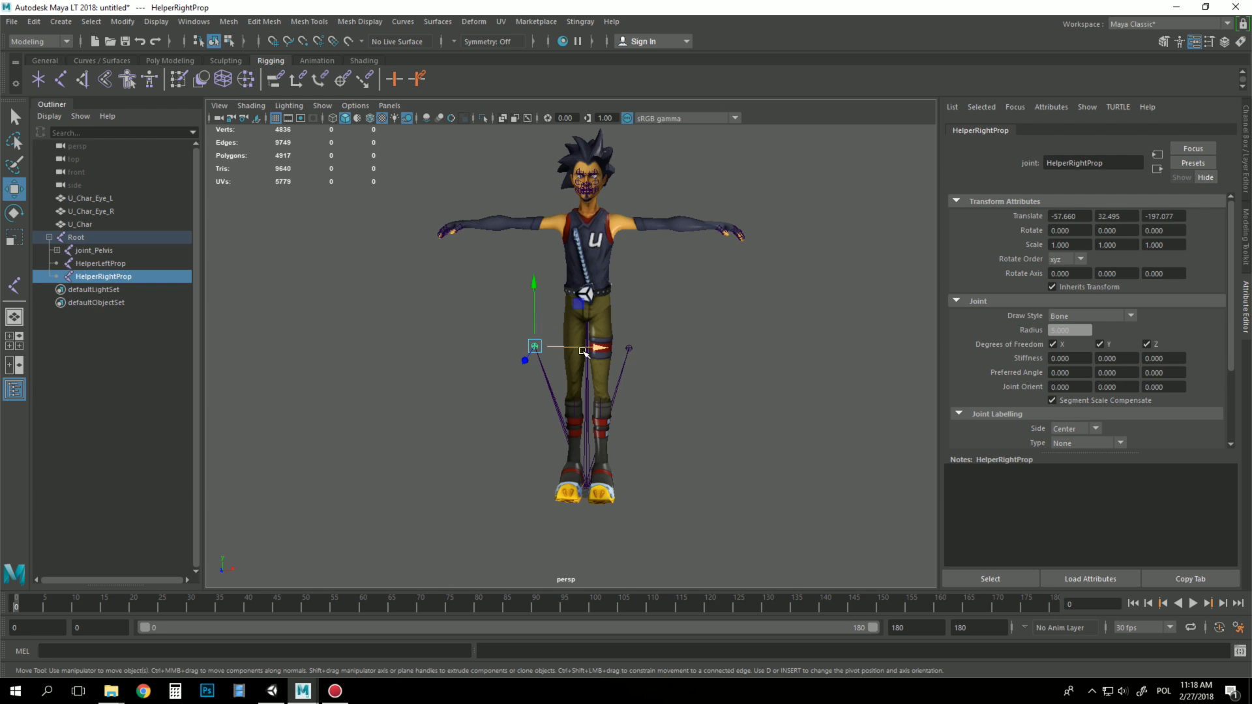
shift+click(627, 347)
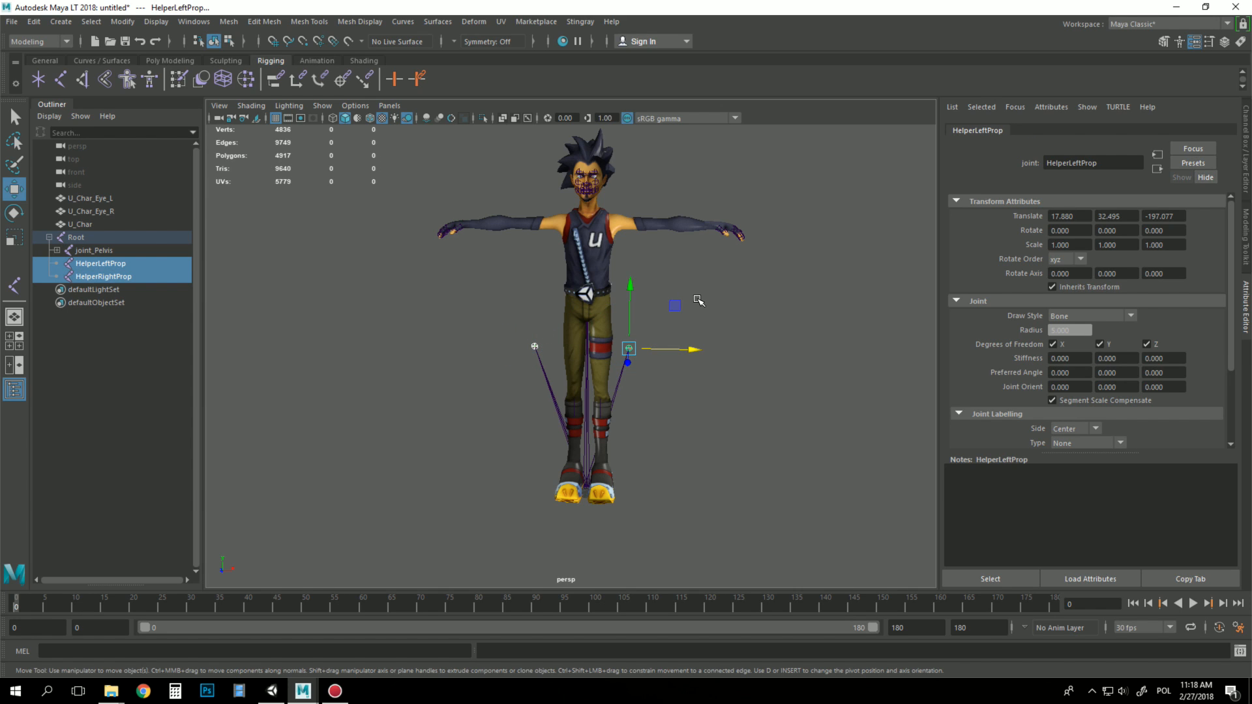
key(ctrl+d)
drag(630, 288, 630, 255)
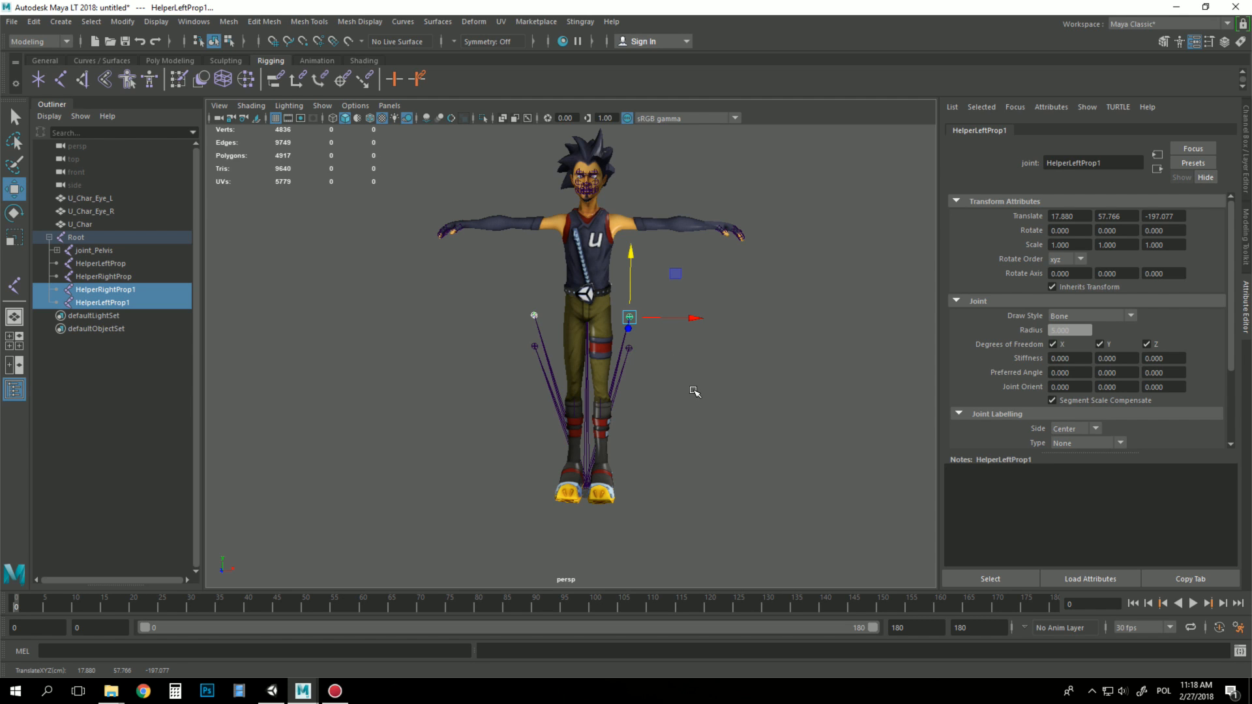
click(723, 398)
- Rename the upper joint copy on the character's right side as IK_RightHand
click(534, 316)
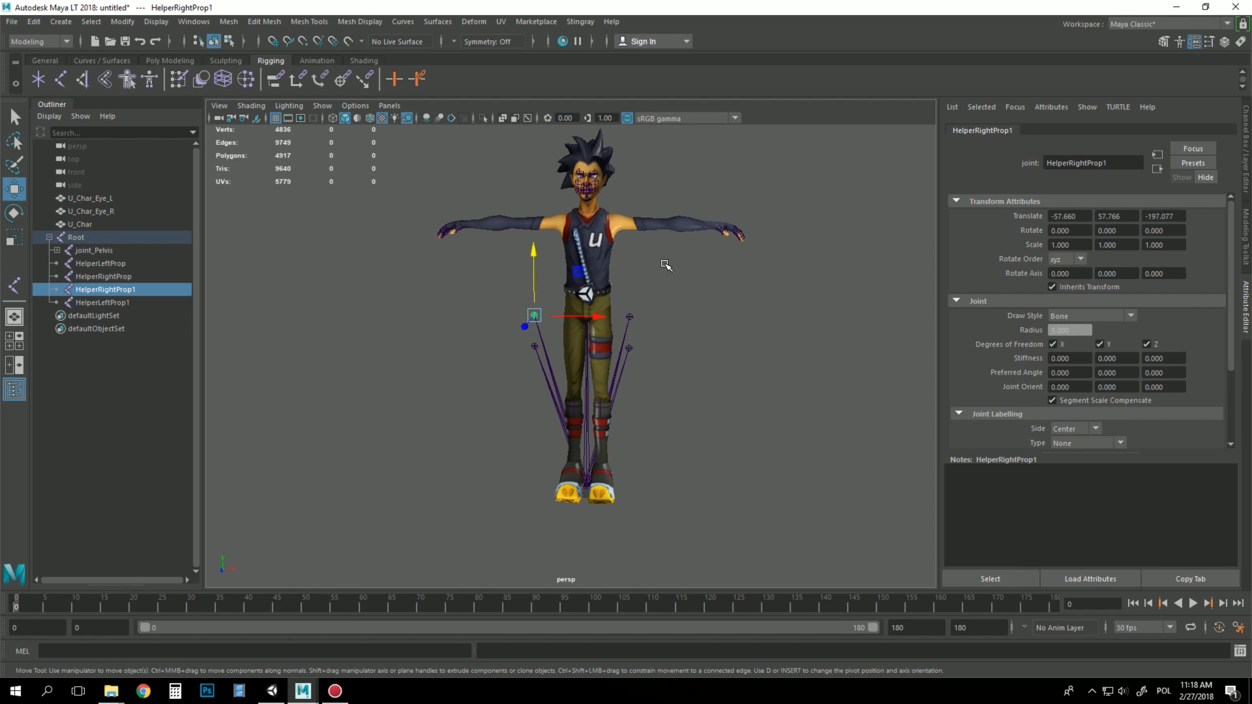
click(1123, 163)
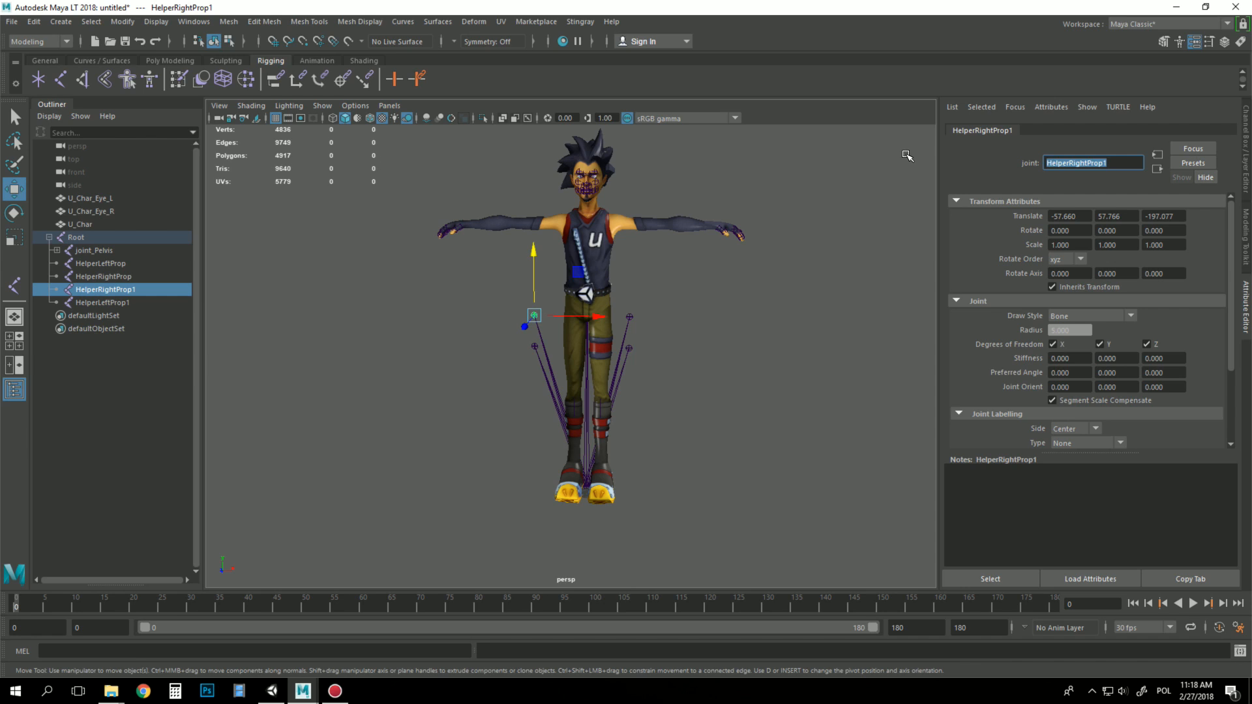
key(BackSpace)
text(IK_RightHand)
key(Return)
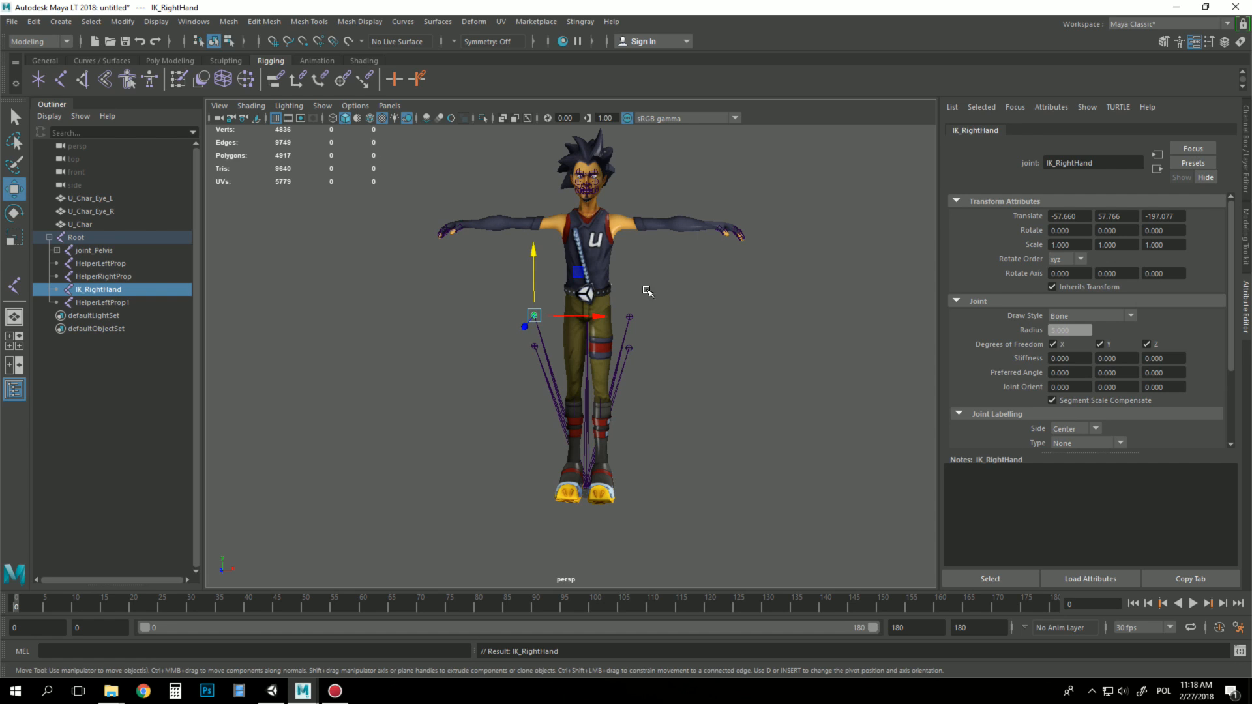
- Rename the upper joint copy on the character's left side as IK_LeftHand
click(629, 317)
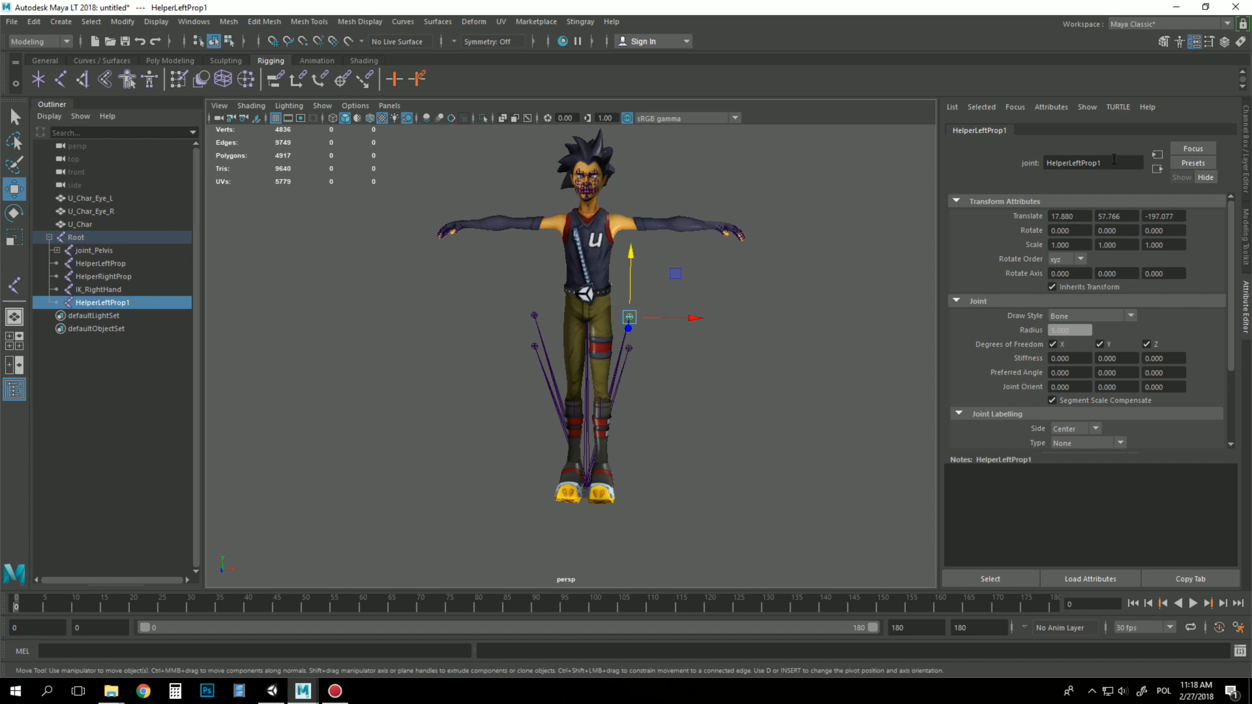
double_click(1108, 163)
text(IK_LeftHand)
key(Return)
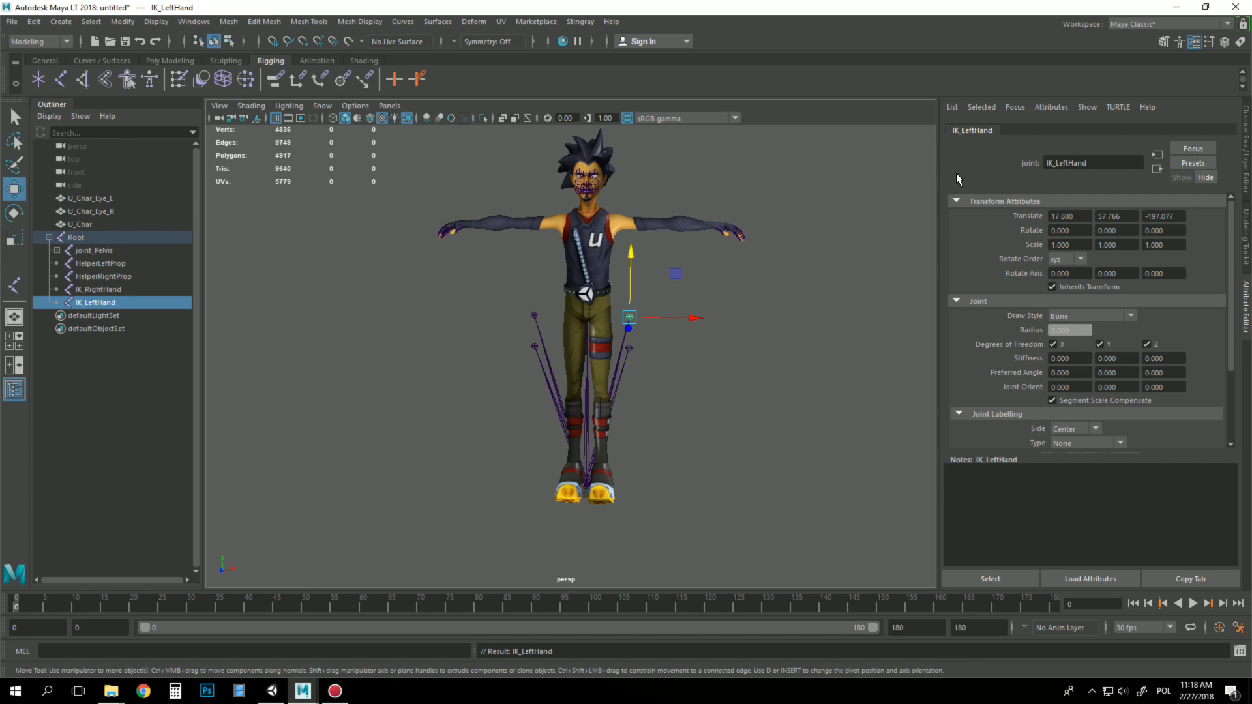
click(759, 371)
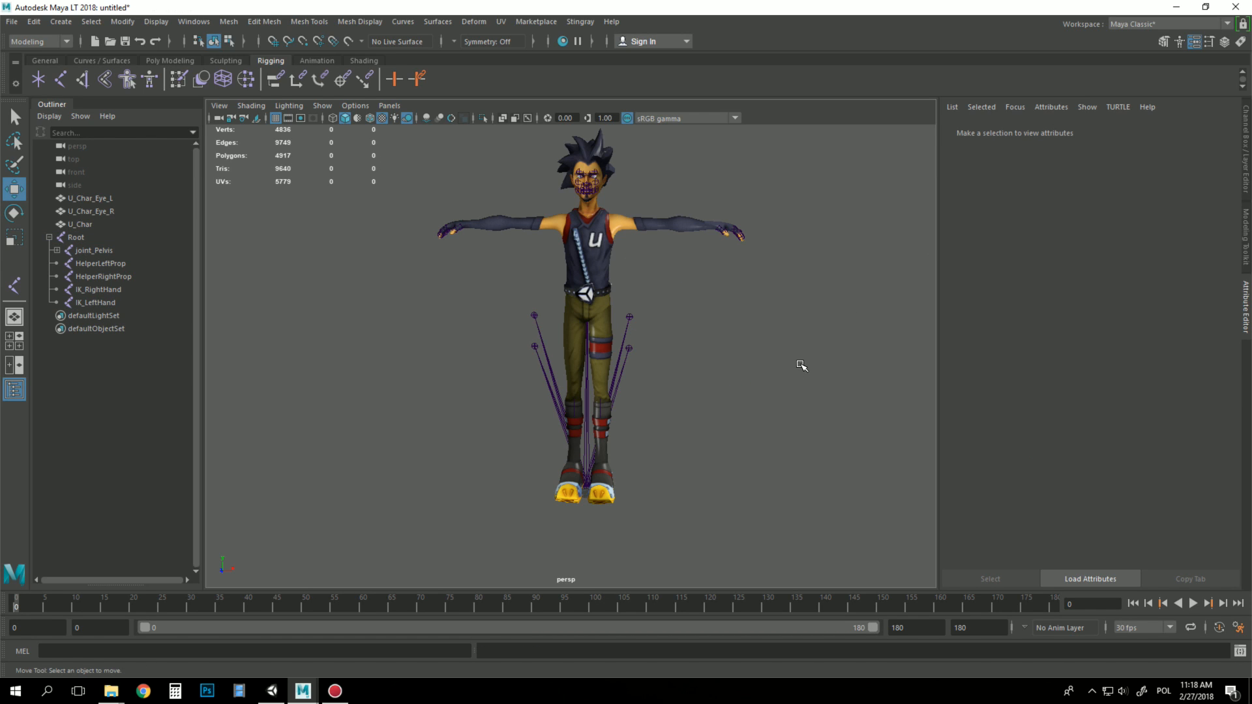
- Export the whole scene as FBX, checking the animation and deformed model options, and overwrite U_Character_REF.fbx in the U_Character folder
click(10, 23)
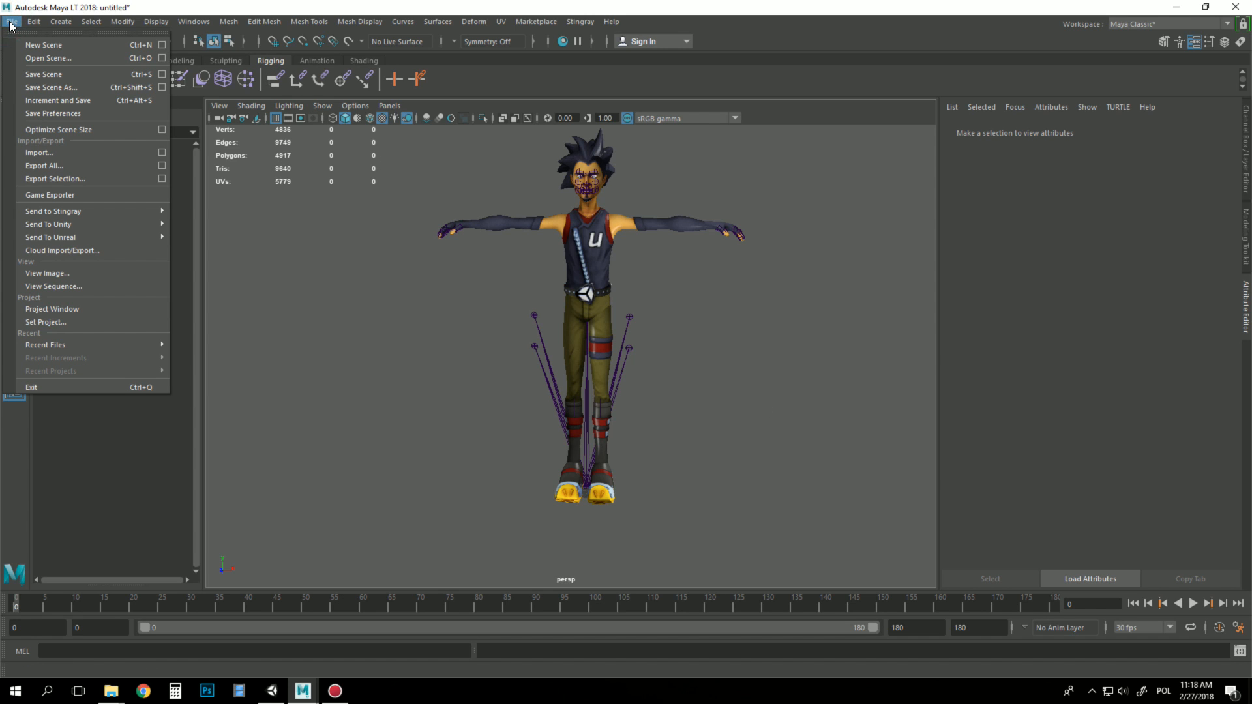
click(50, 164)
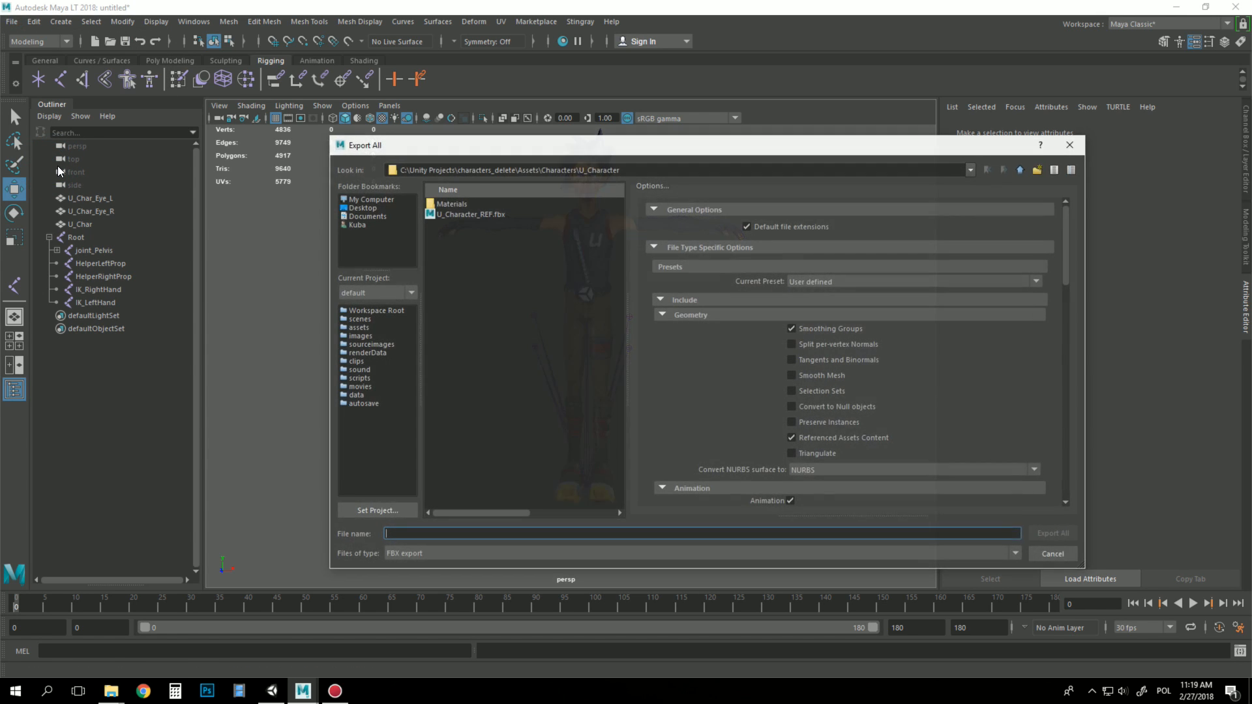
click(458, 214)
scroll(942, 364, down, 5)
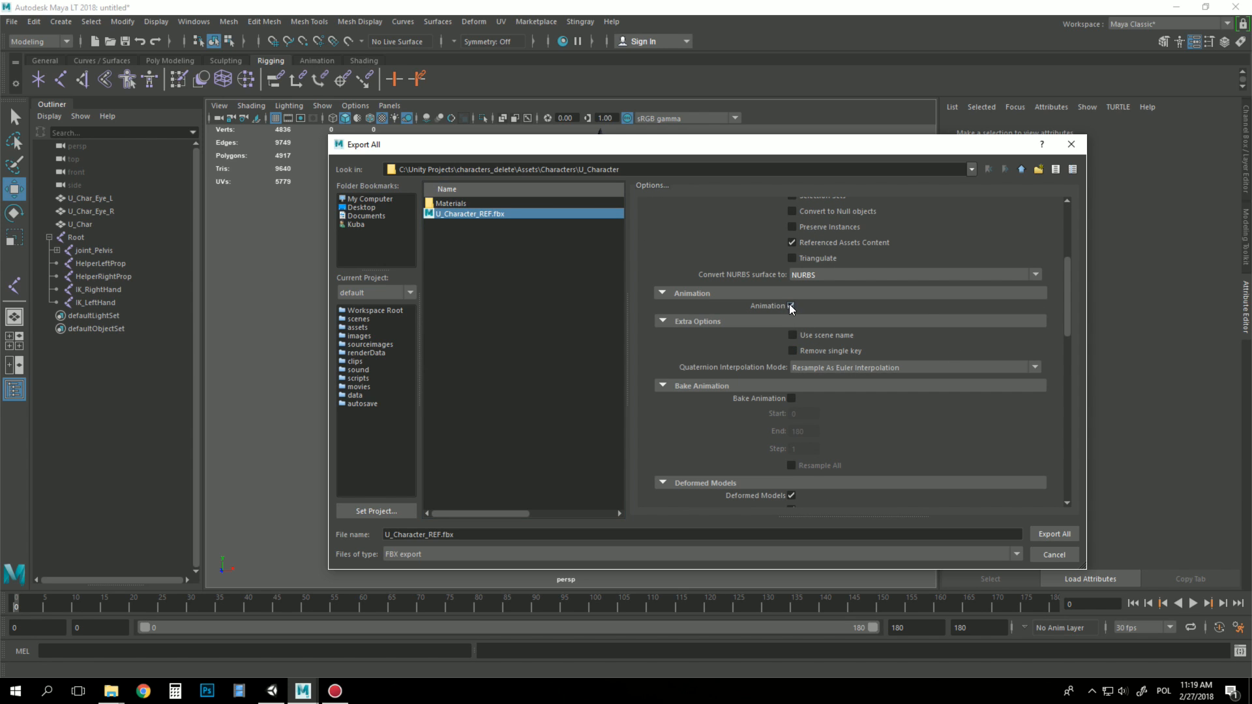
scroll(776, 301, down, 3)
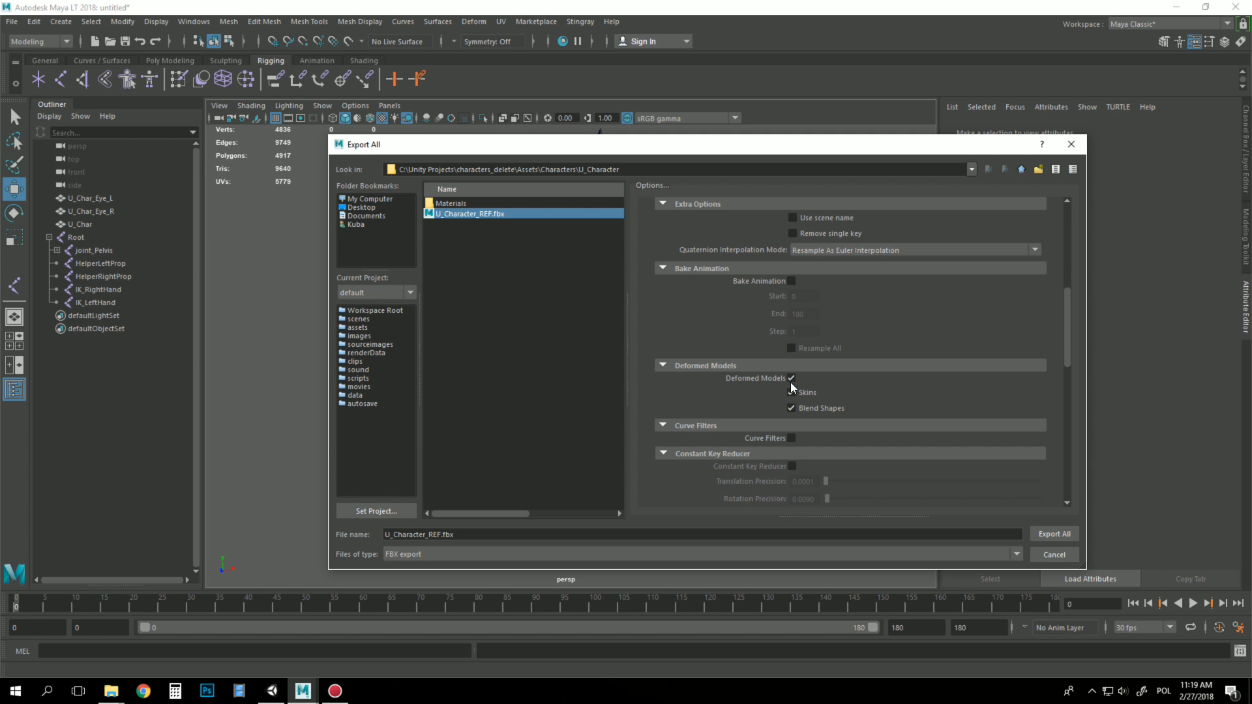
scroll(945, 372, down, 3)
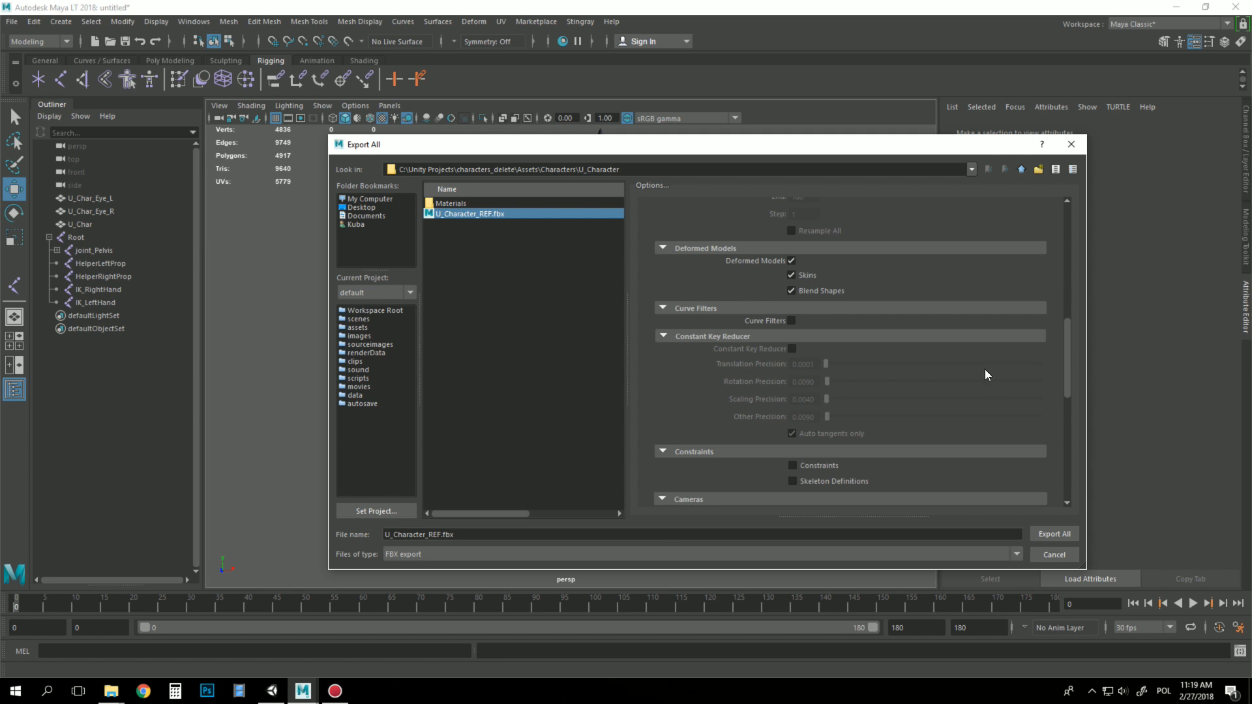
click(1063, 536)
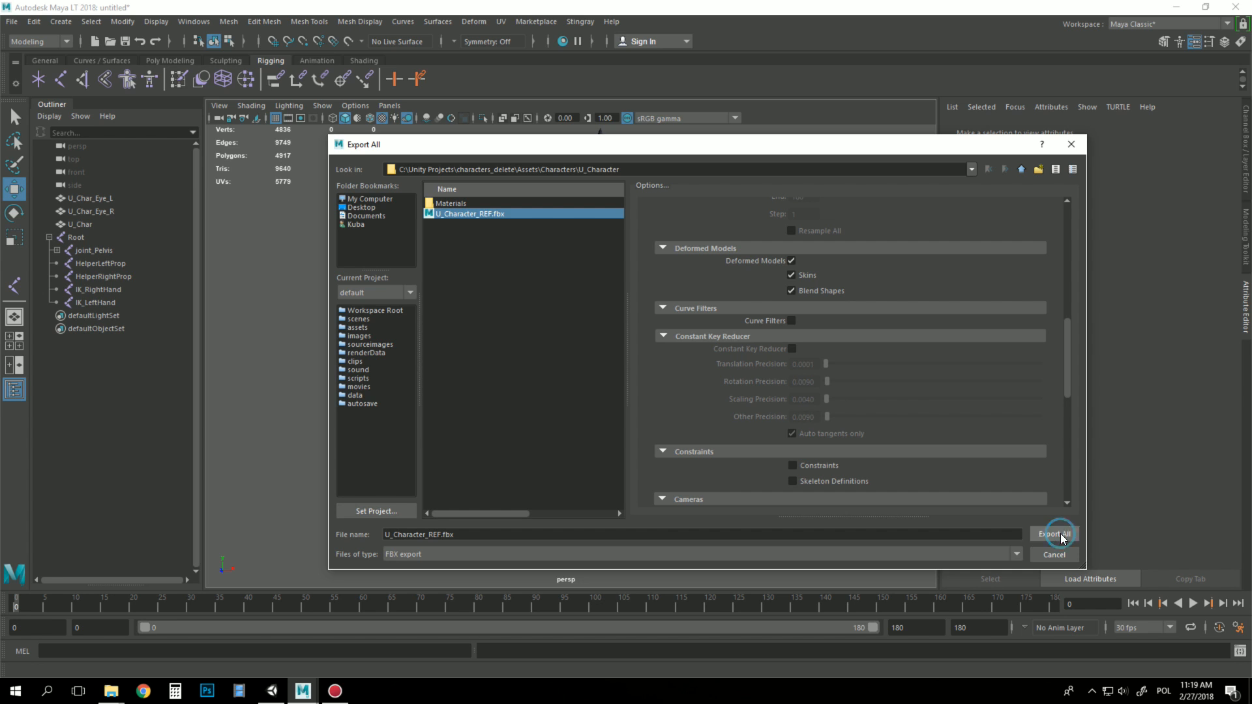
click(672, 376)
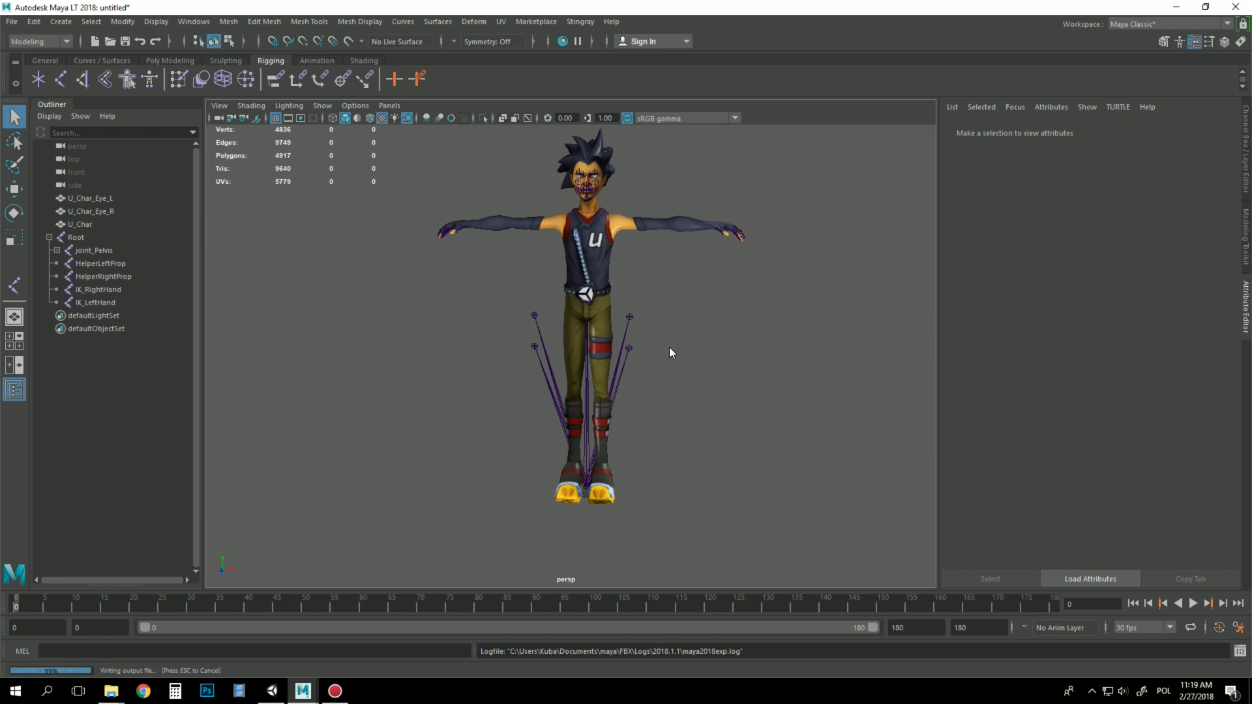
key(w)
- Switch to Unity and delete the old U_Character_REF character from the Retarget scene
click(273, 691)
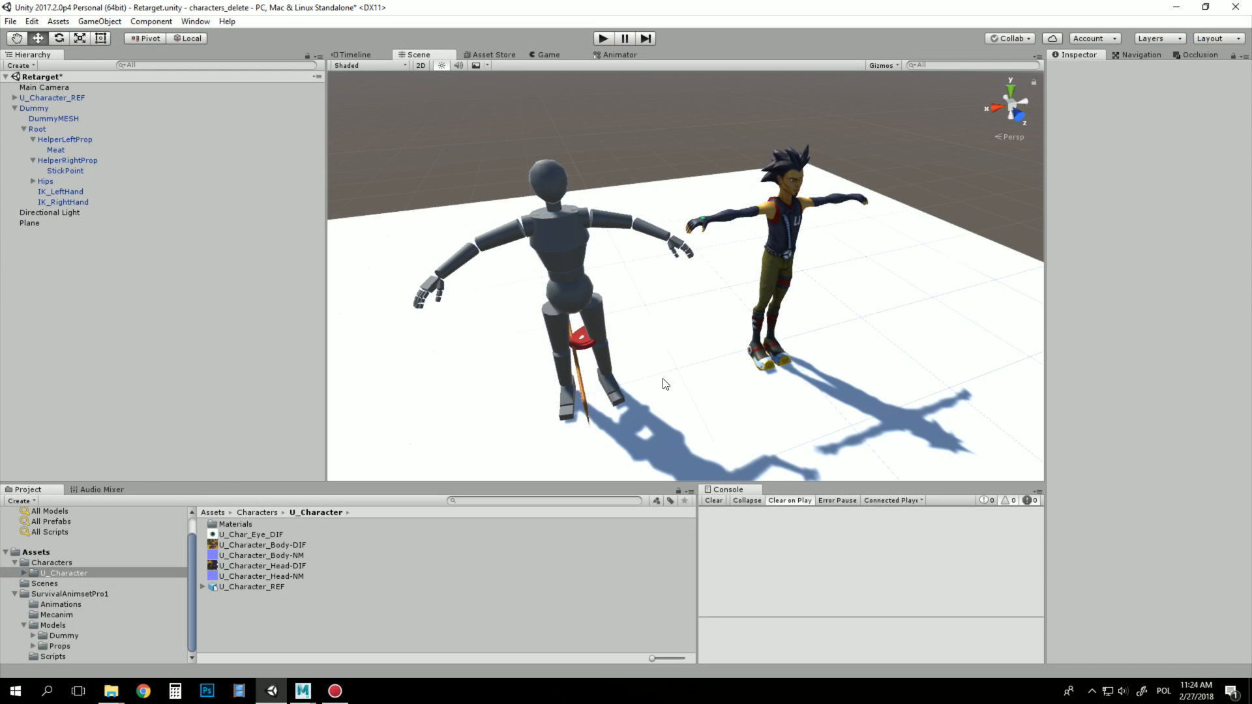
click(780, 272)
key(Delete)
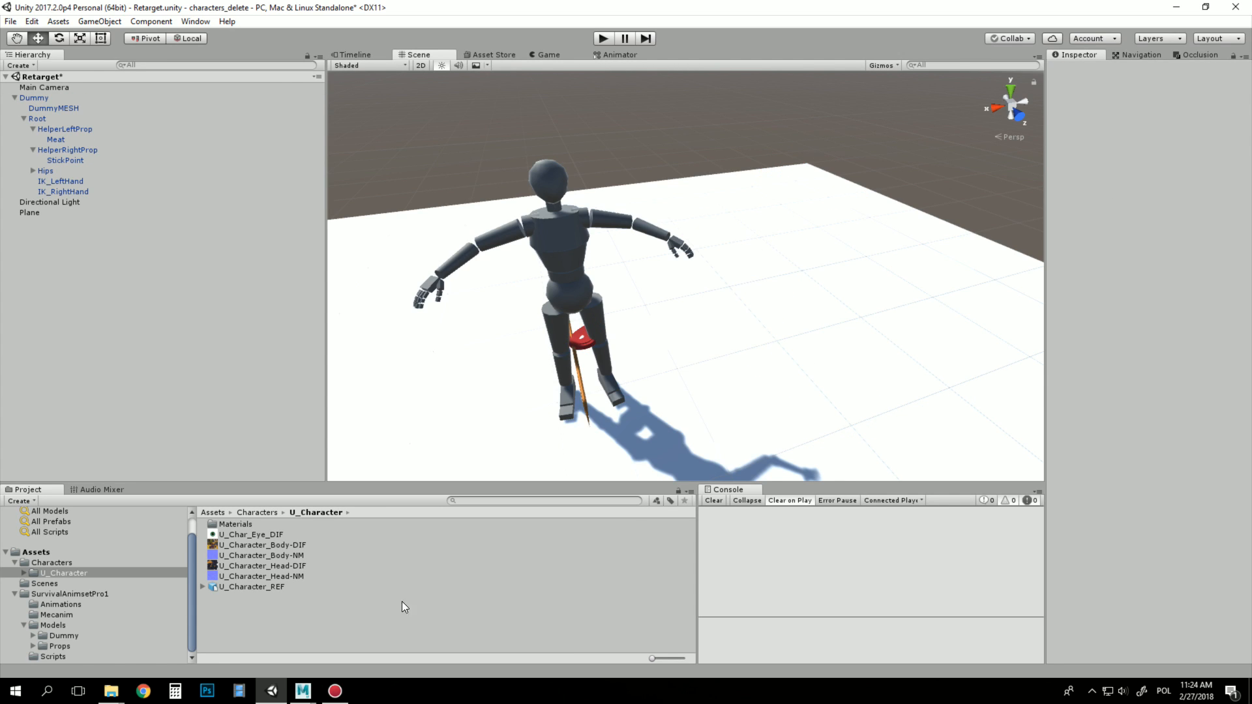
- Place the re-exported U_Character_REF model on the plane beside the Dummy and expand its hierarchy
click(233, 589)
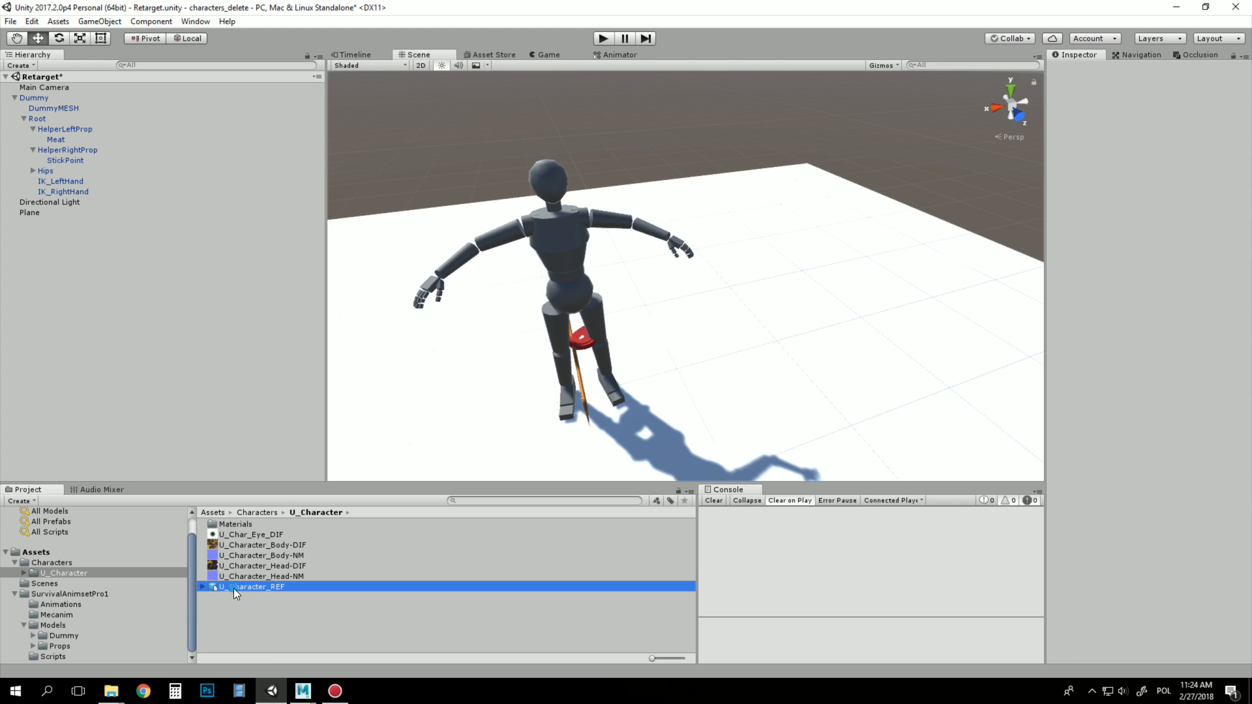
drag(238, 583, 749, 354)
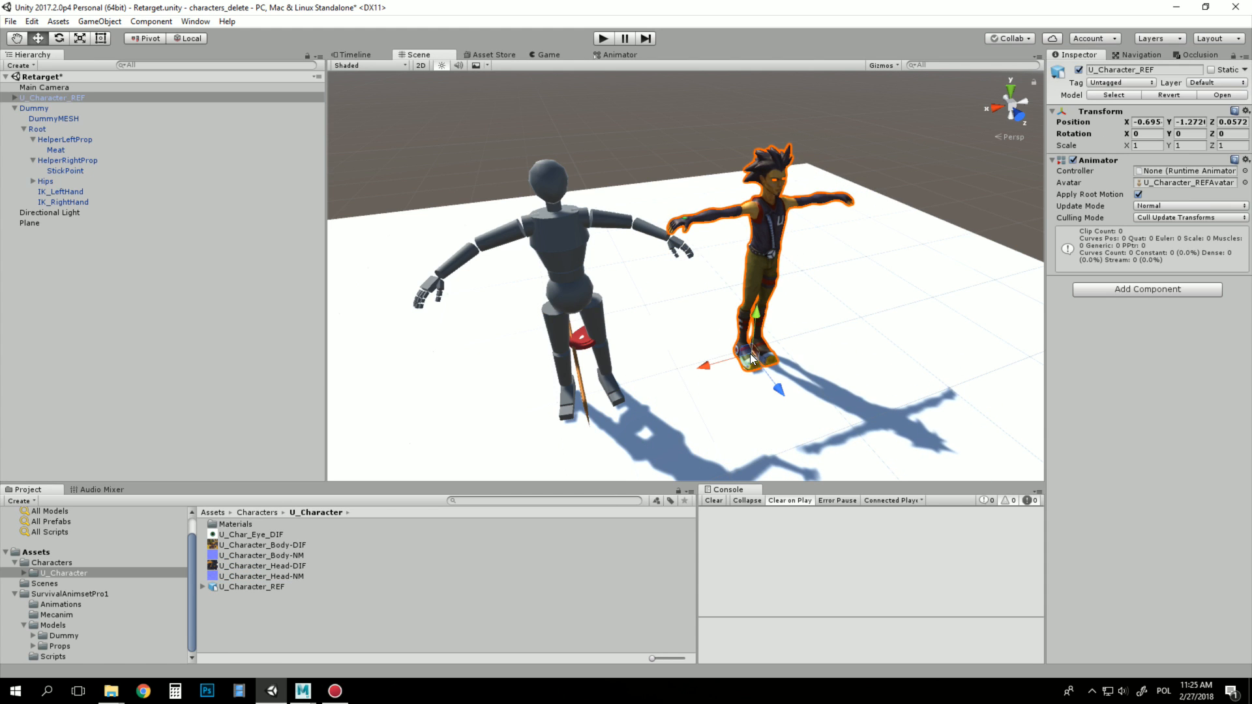
click(15, 98)
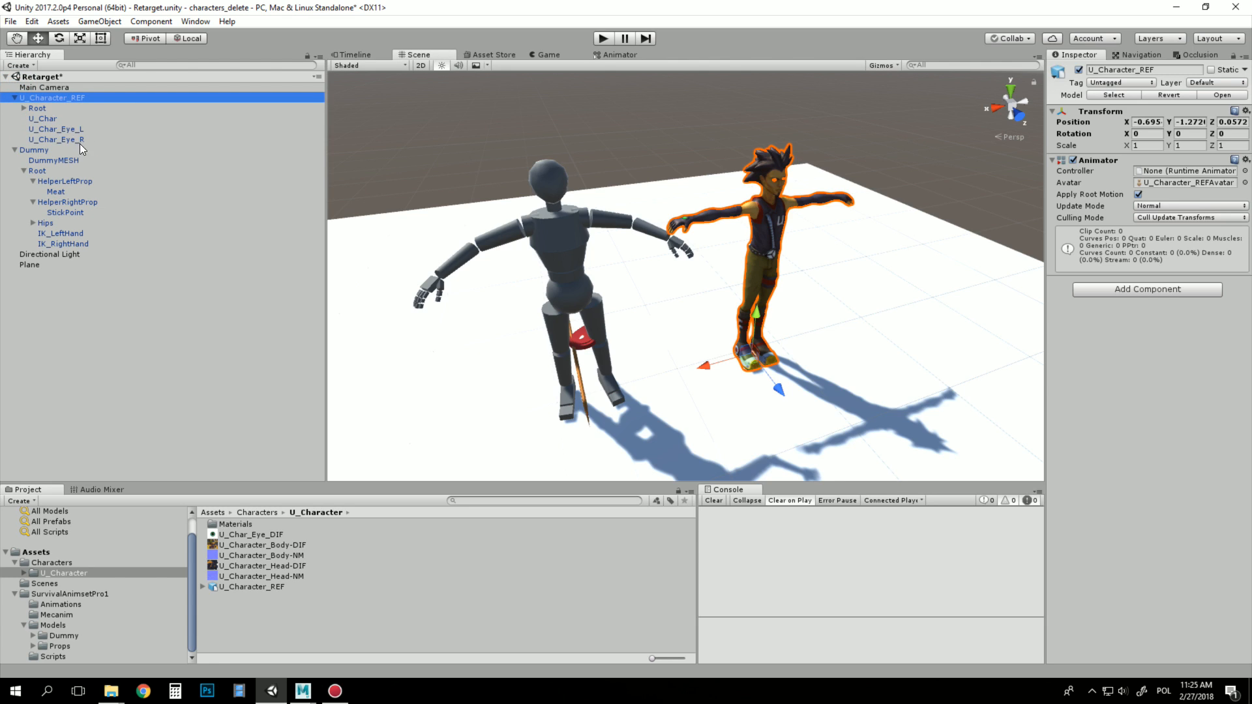
- Expand U_Character_REF's Root and examine its HelperLeftProp and HelperRightProp joints
click(24, 108)
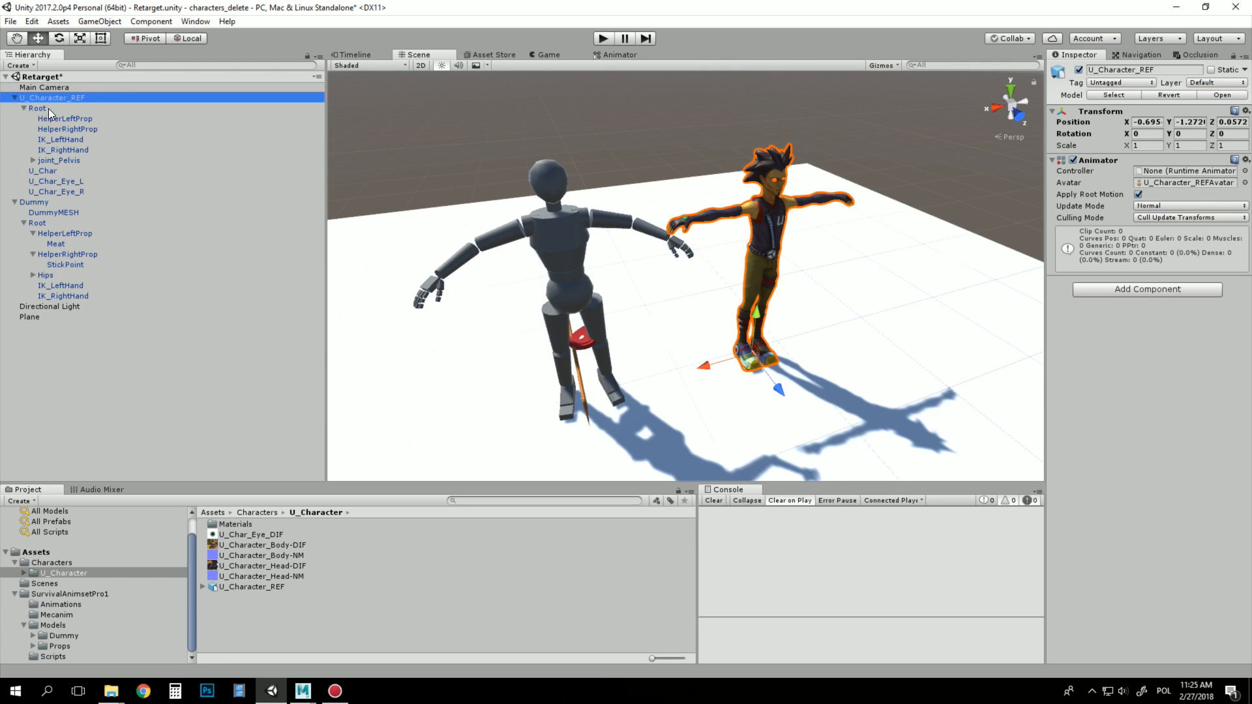
click(48, 109)
click(69, 120)
click(78, 128)
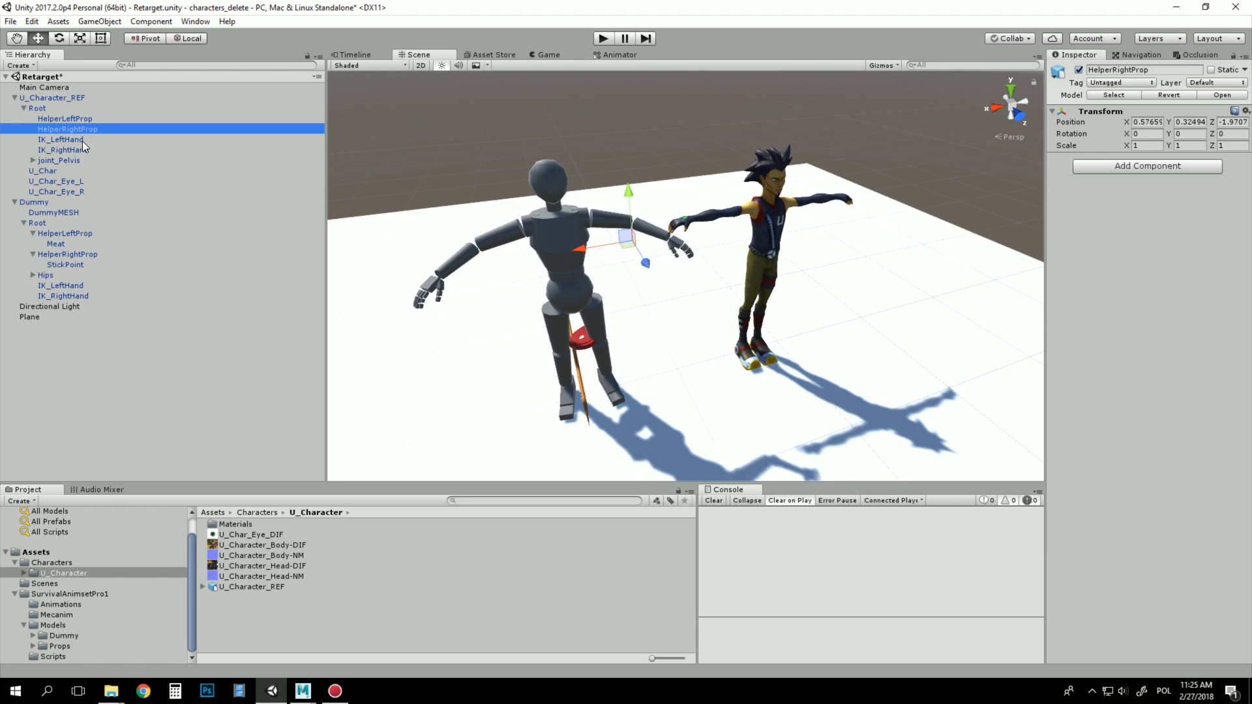
- Open the avatar configuration of the U_Character_REF model's Humanoid rig
click(268, 627)
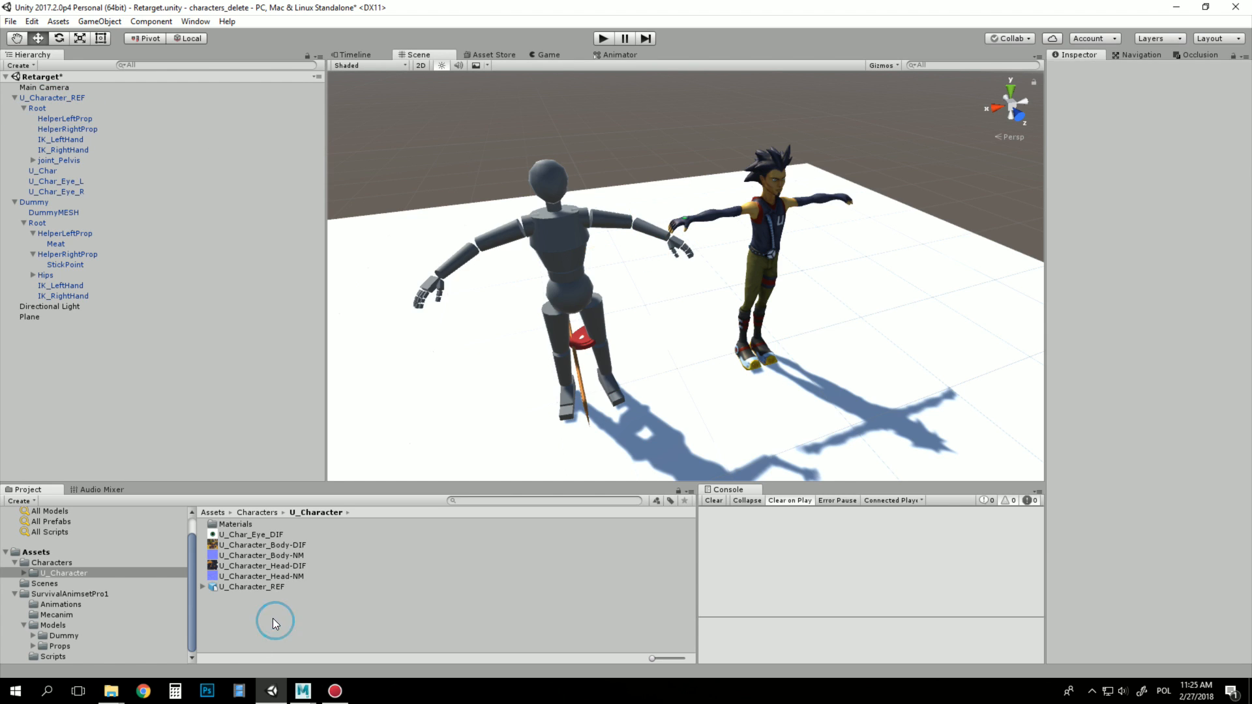
click(239, 587)
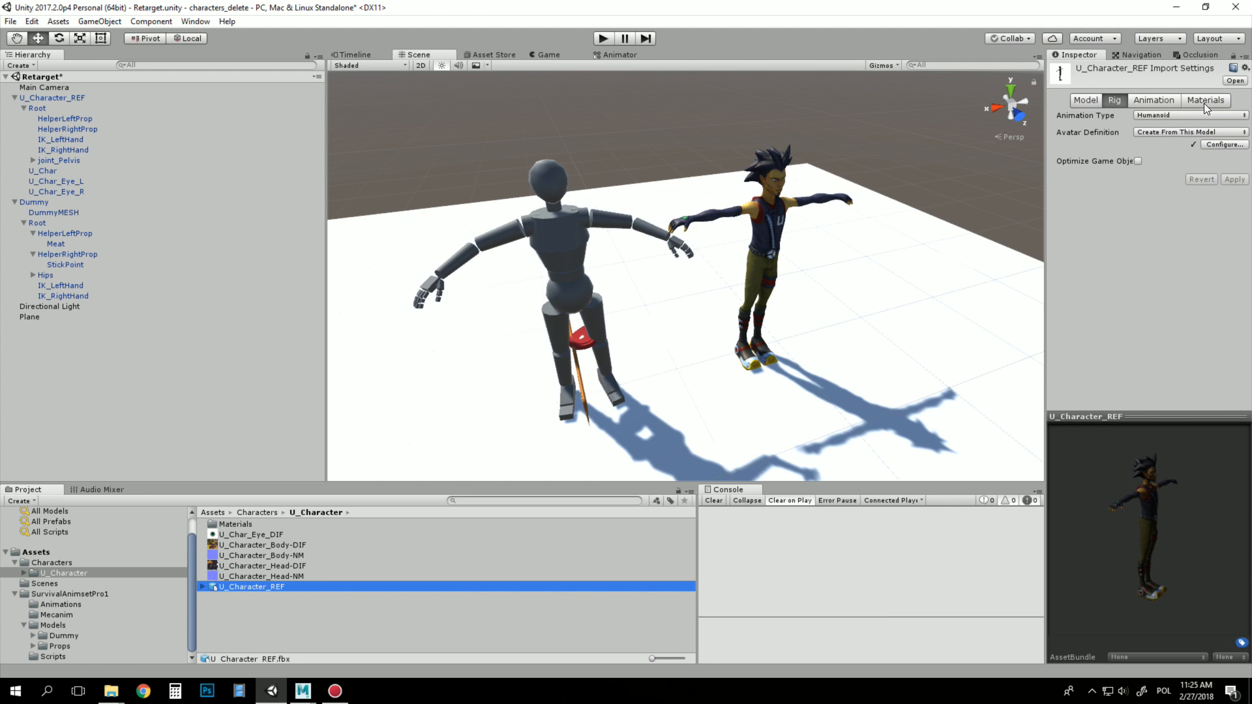
click(1226, 145)
click(625, 369)
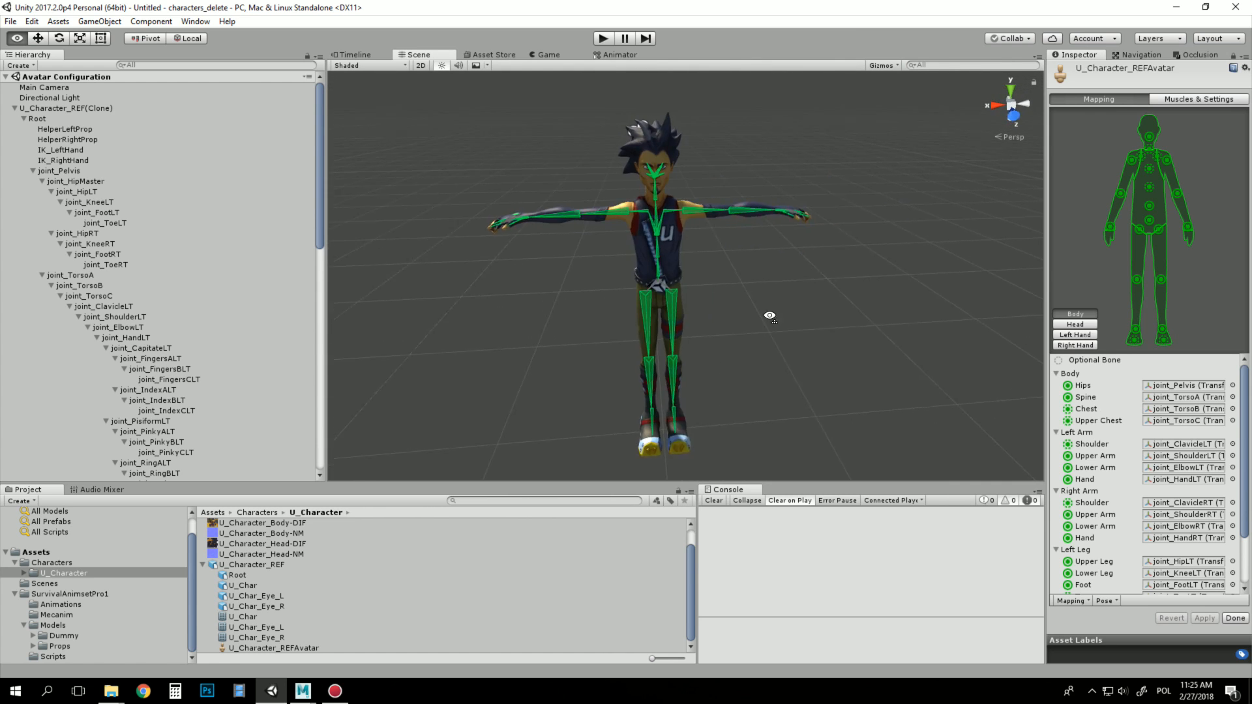
- Examine the avatar's mapped skeleton around the arm and hand, and close the avatar configuration
key(d)
right_drag(741, 309, 604, 291)
key(w)
click(714, 291)
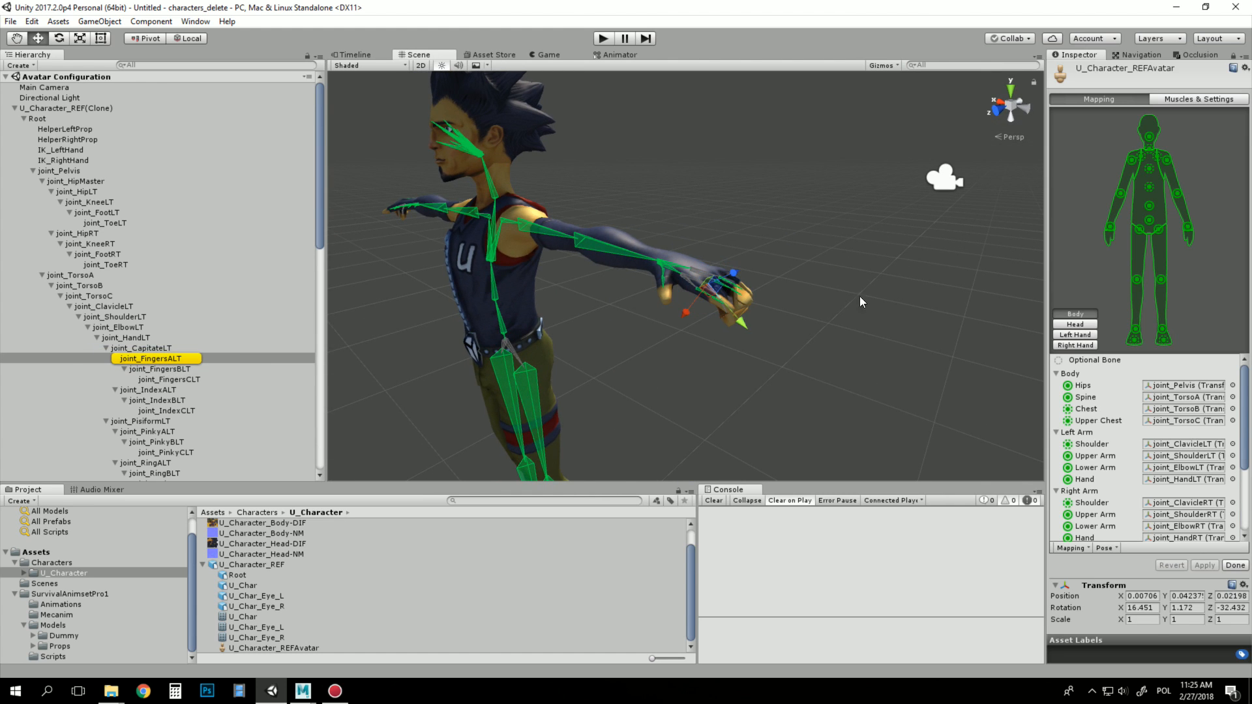
scroll(1133, 428, down, 3)
scroll(1136, 412, up, 3)
click(892, 305)
scroll(848, 305, down, 8)
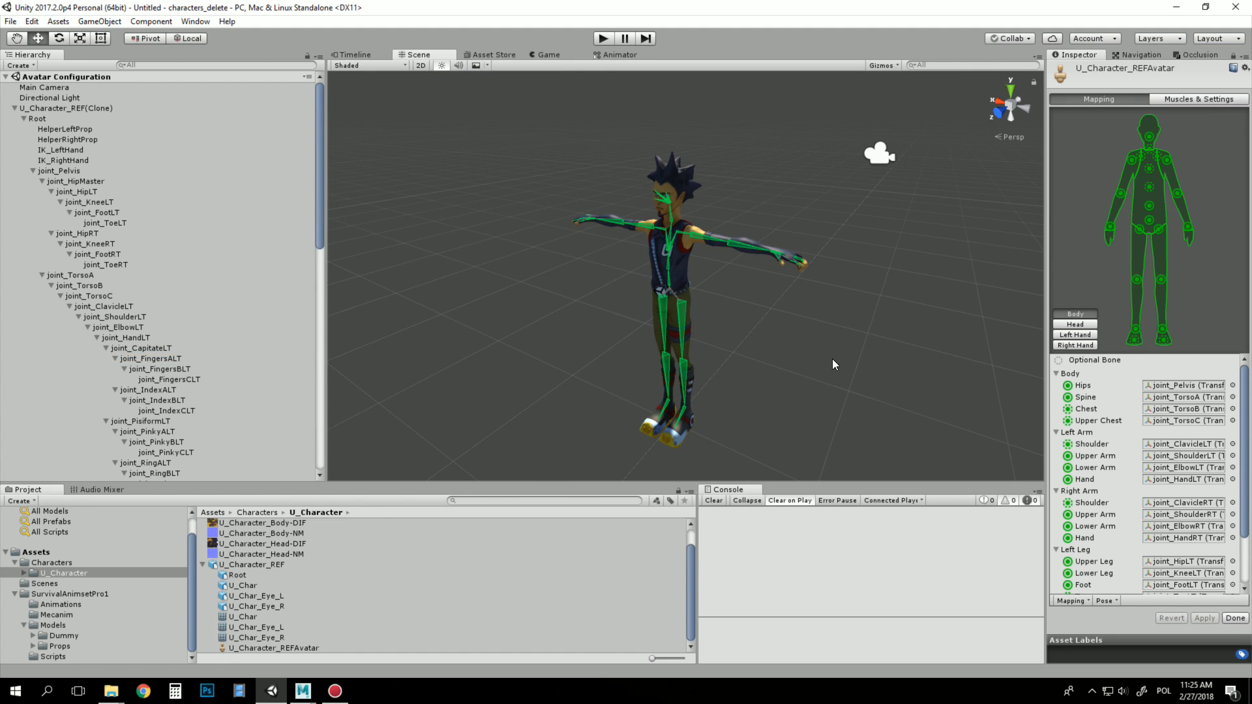
click(1234, 618)
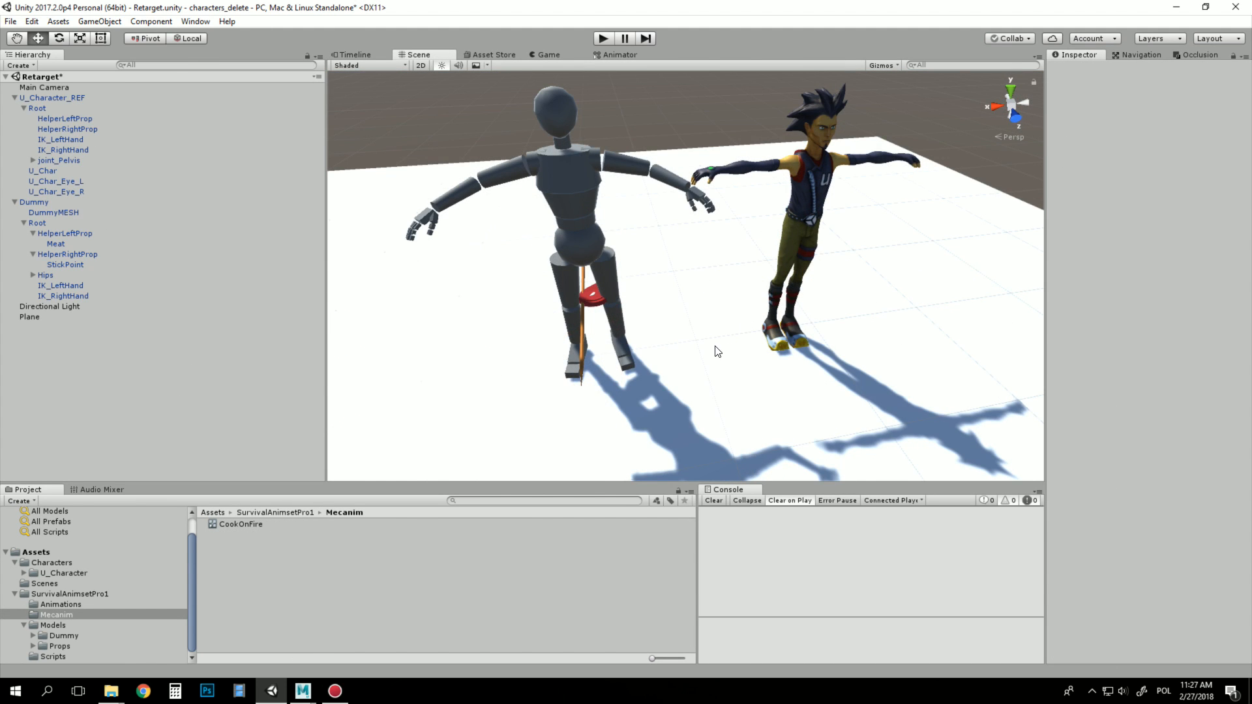
- Duplicate the Dummy's Meat and StickPoint props and parent the copies under U_Character_REF's HelperLeftProp and HelperRightProp respectively
right_drag(721, 352, 721, 327)
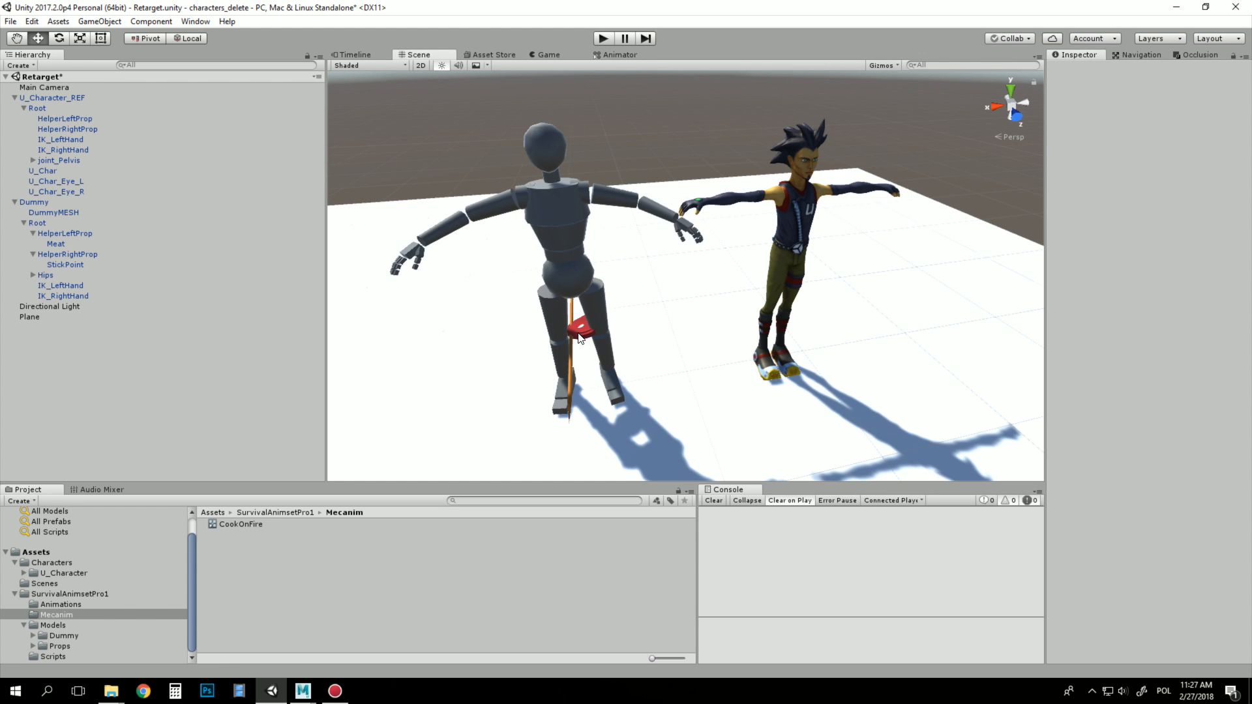
click(77, 244)
ctrl+click(83, 263)
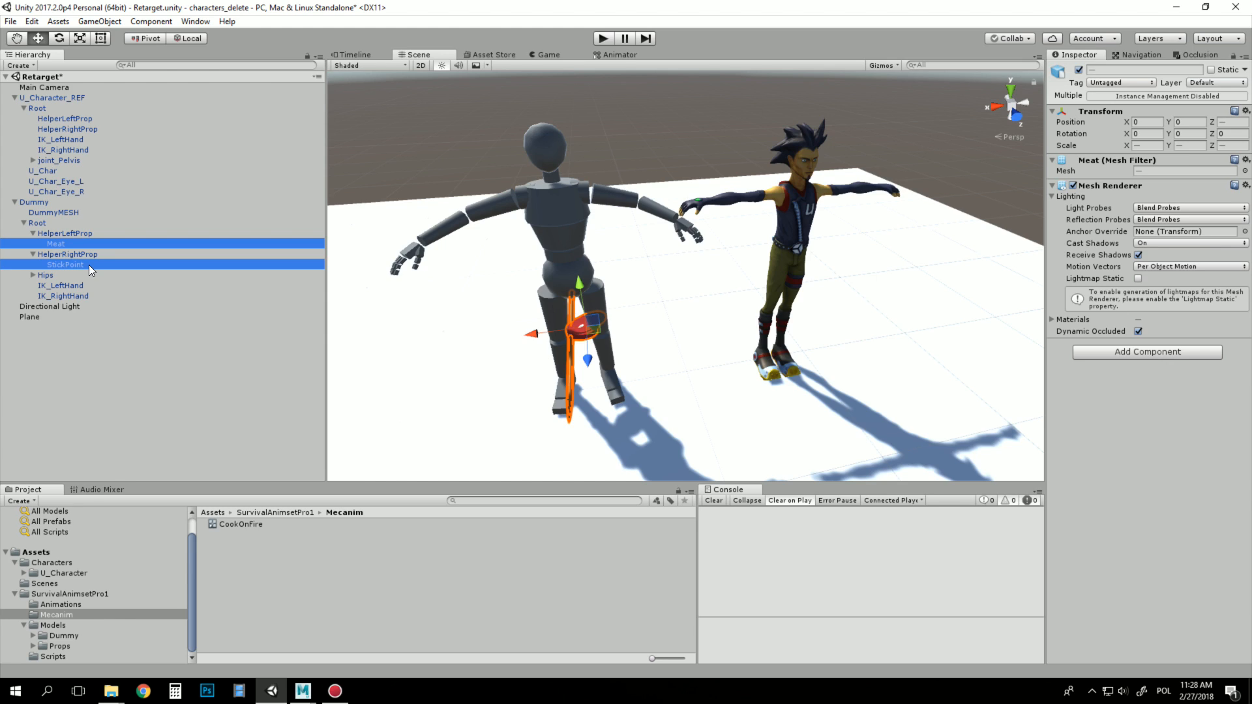
key(ctrl+d)
click(104, 391)
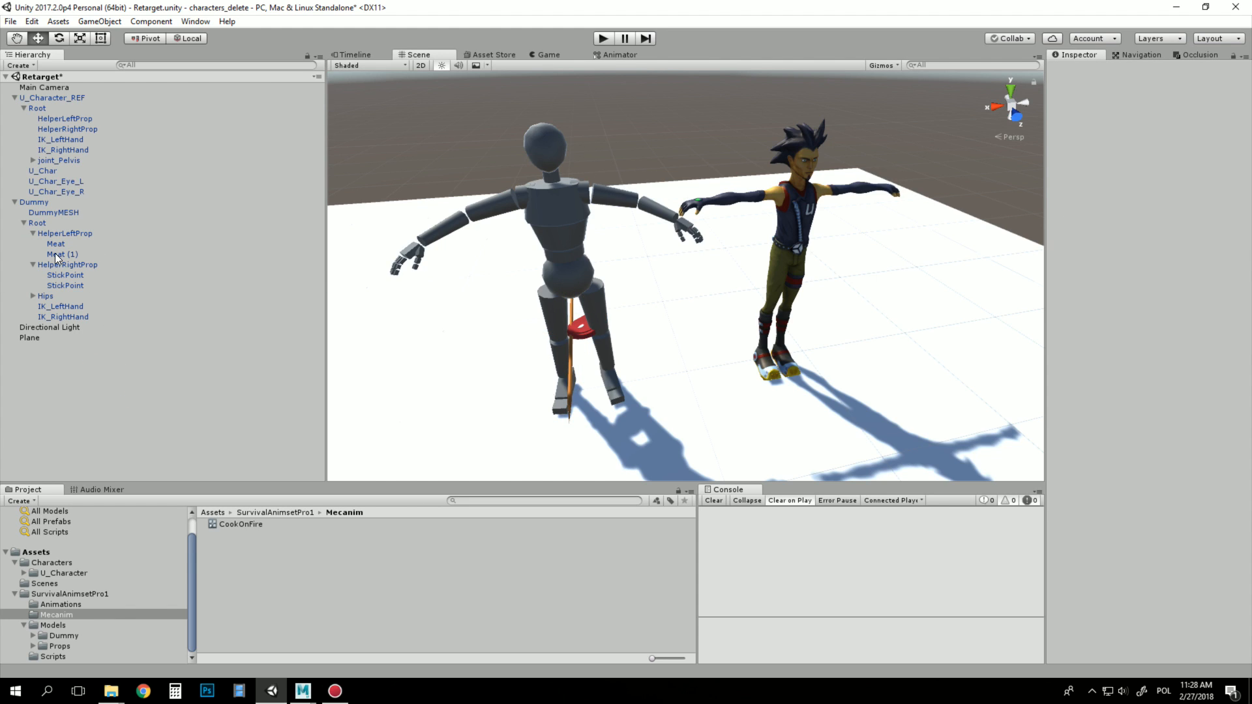
drag(55, 254, 73, 121)
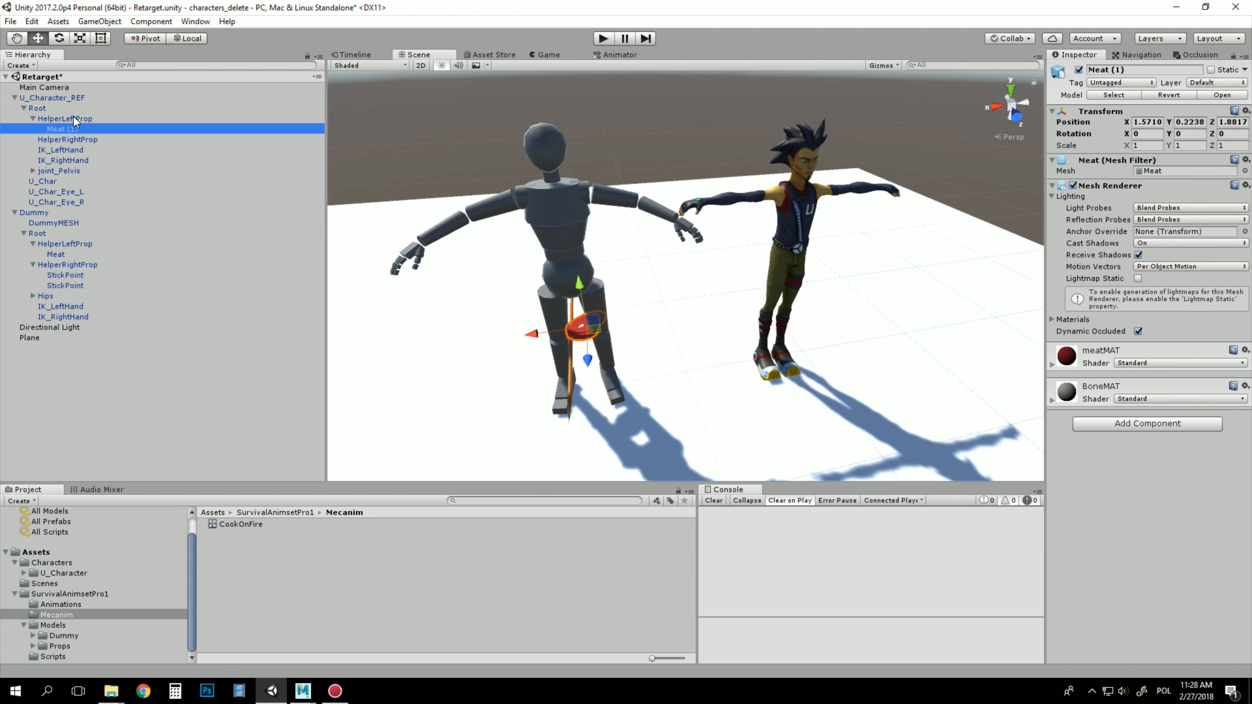
drag(72, 286, 68, 140)
- Set the position of the character's copied Meat and StickPoint props to 0, 0, 0
click(85, 129)
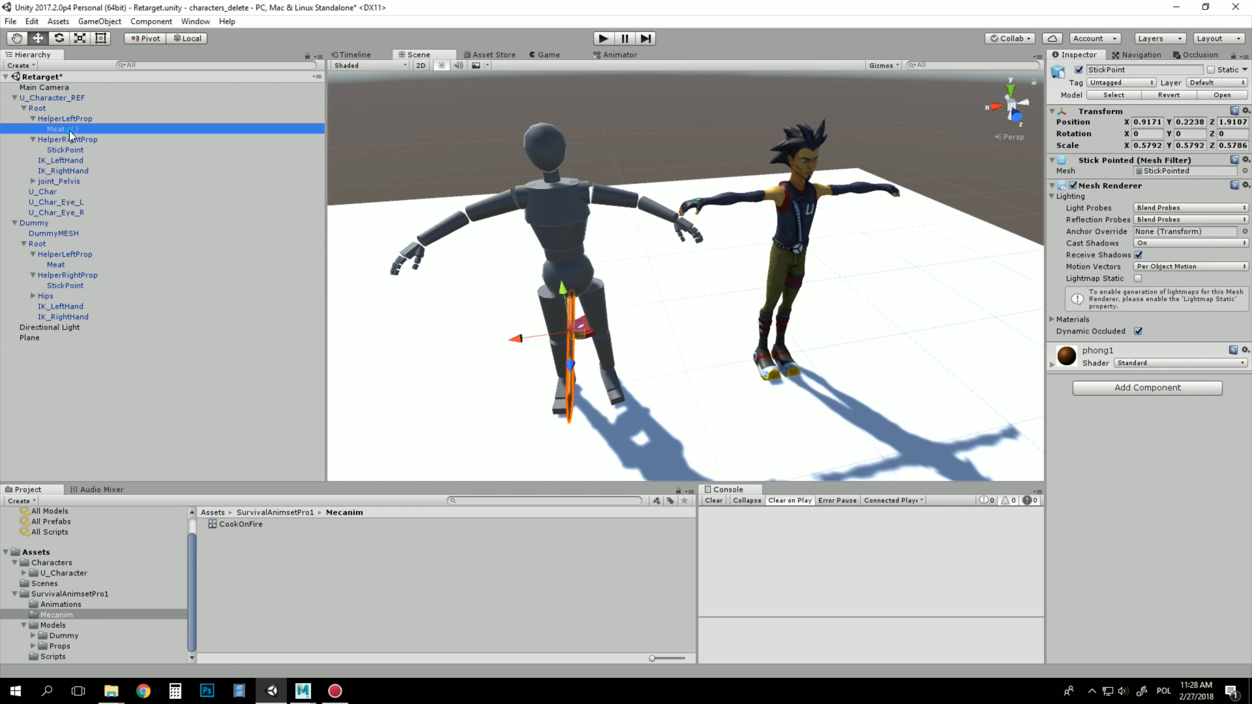
ctrl+click(73, 148)
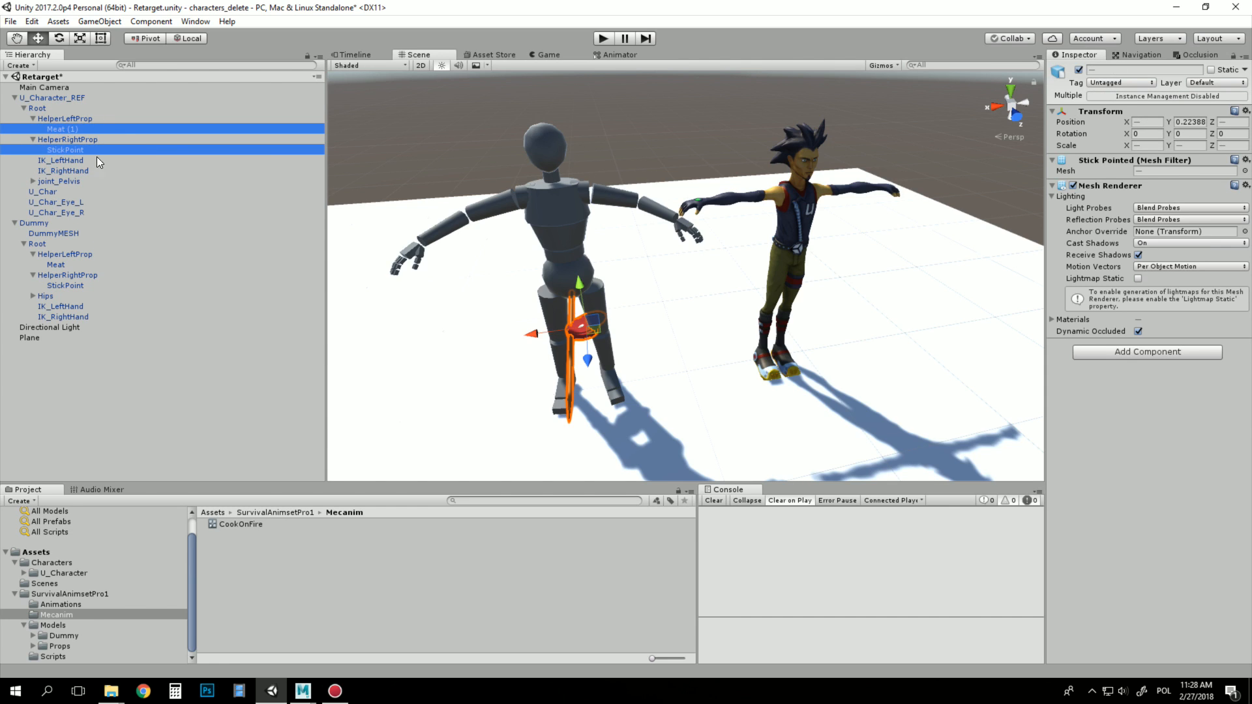
click(1147, 122)
text(0)
key(Tab)
text(0)
click(1226, 122)
text(0)
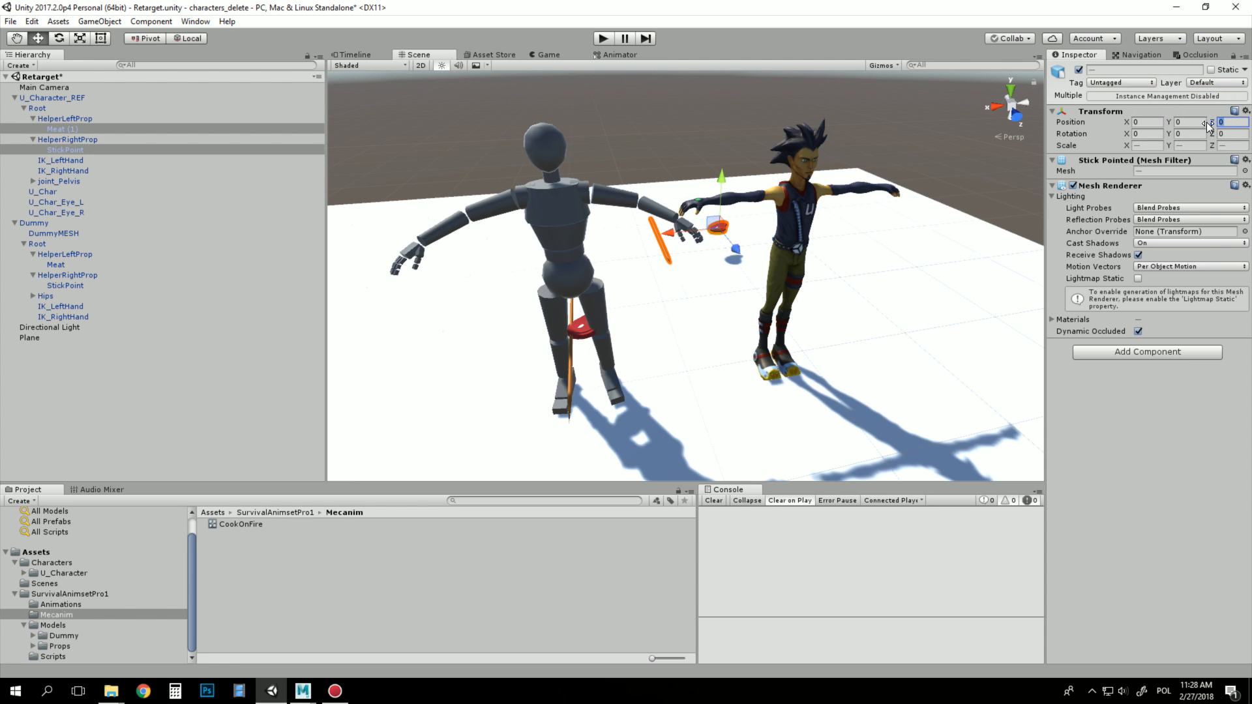
click(878, 124)
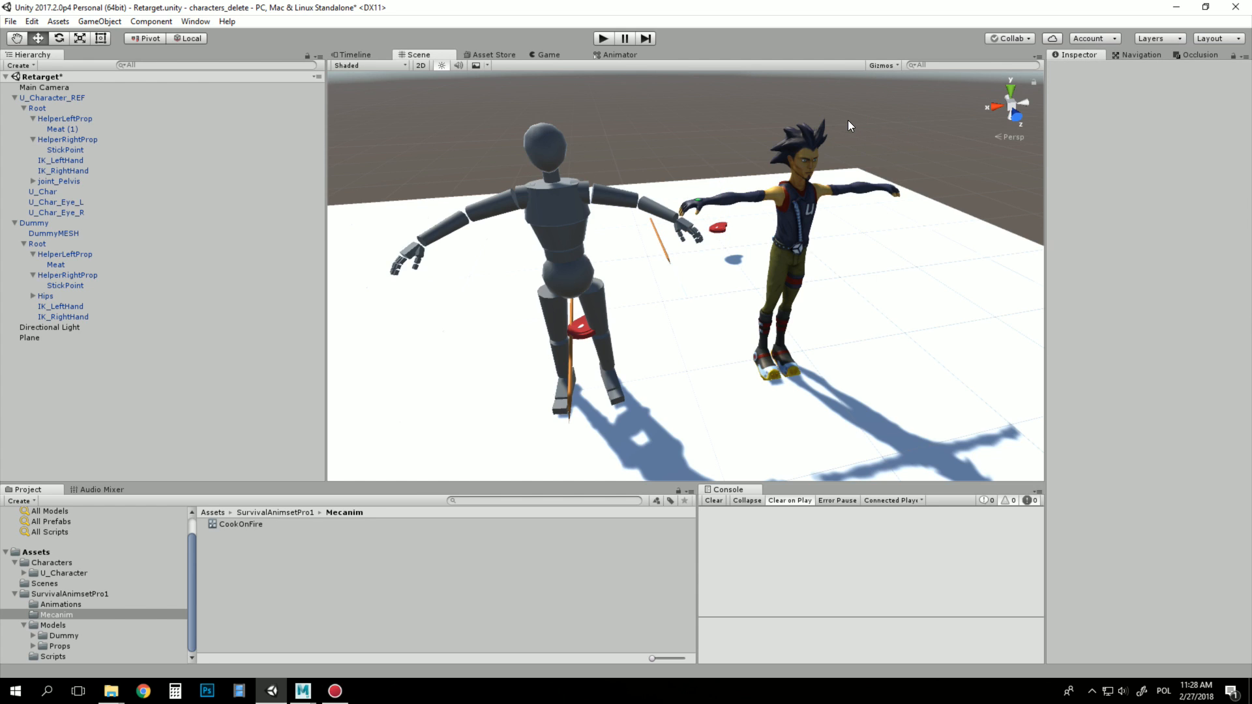
- Assign the CookOnFire controller to U_Character_REF's Animator and play the scene
click(799, 210)
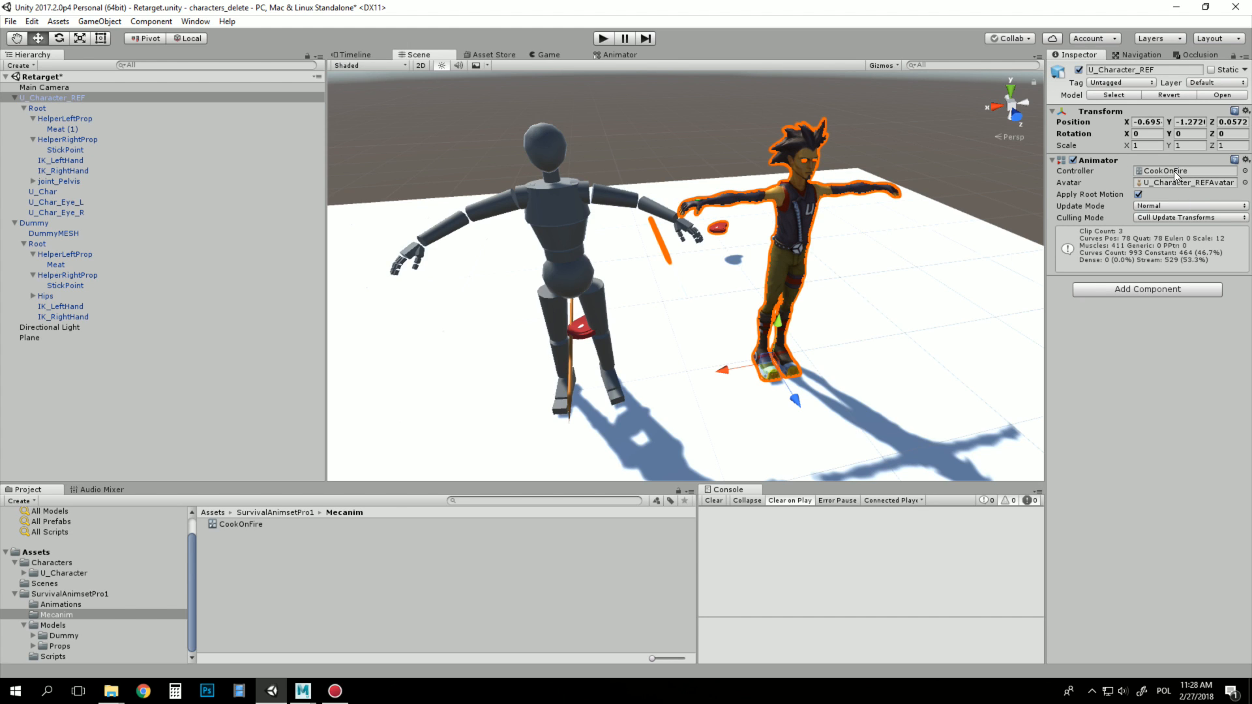
click(603, 39)
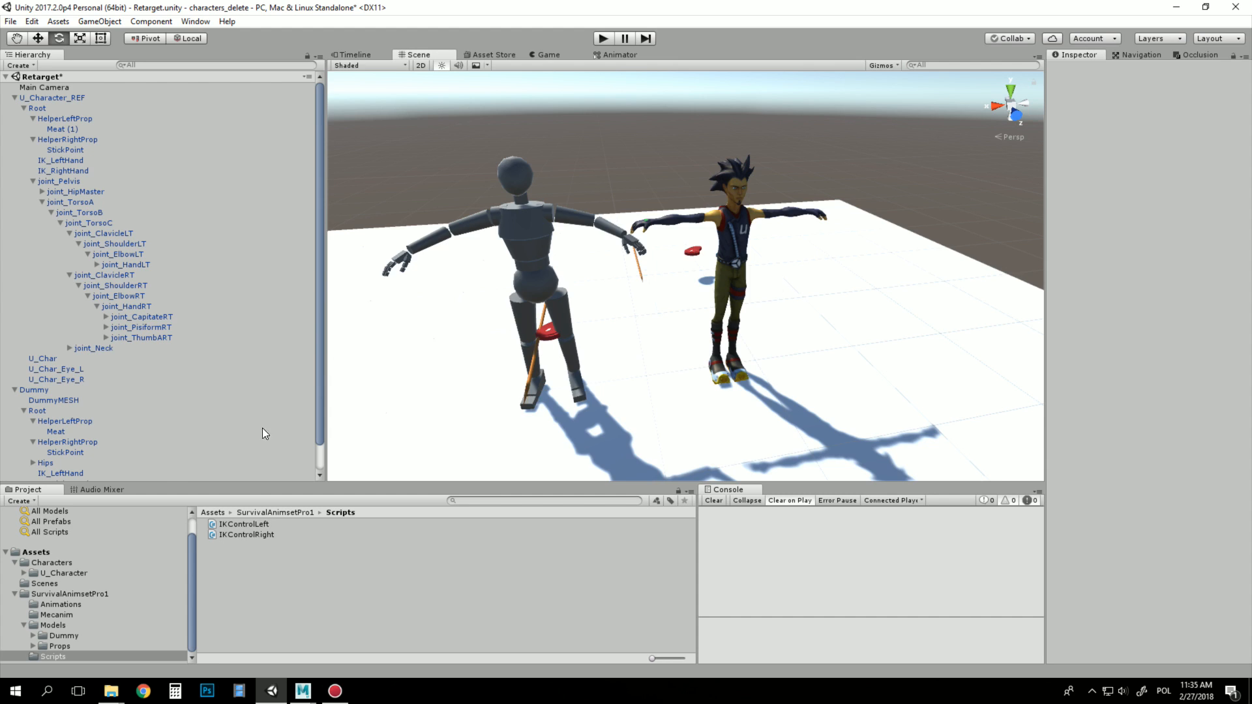
- Add the IKControlLeft and IKControlRight scripts from the SurvivalAnimsetPro1 Scripts folder to U_Character_REF
click(54, 625)
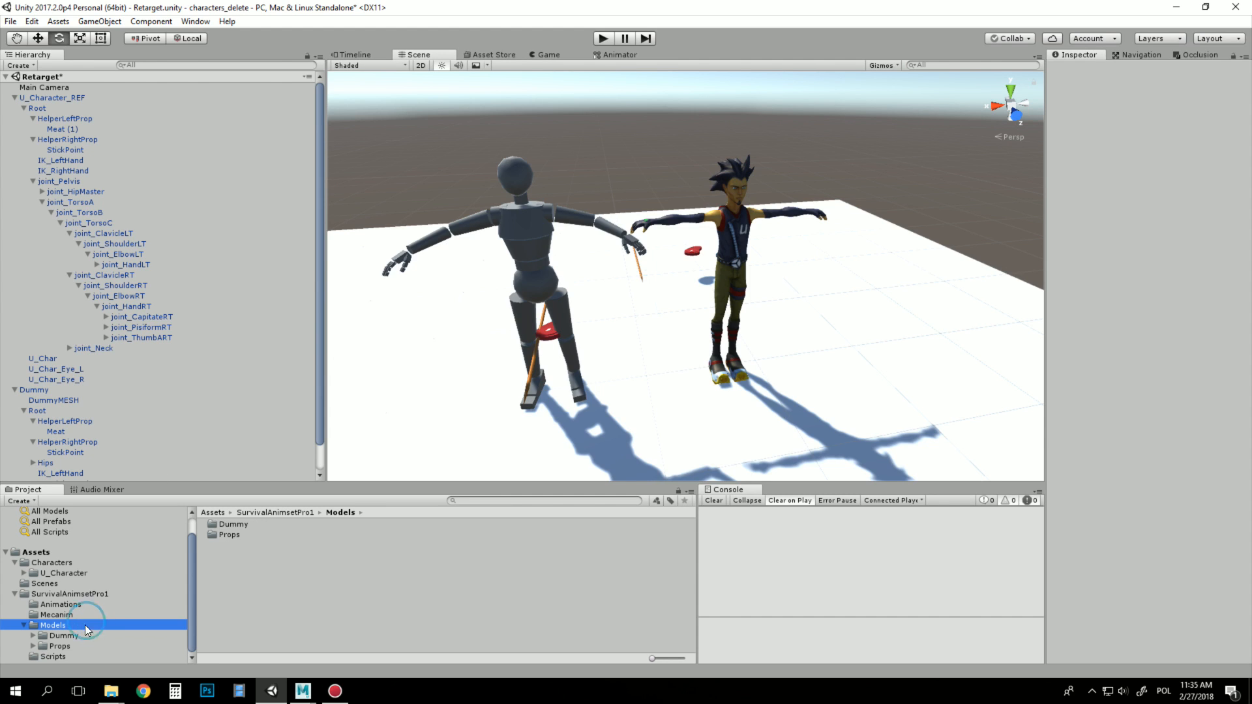
click(57, 656)
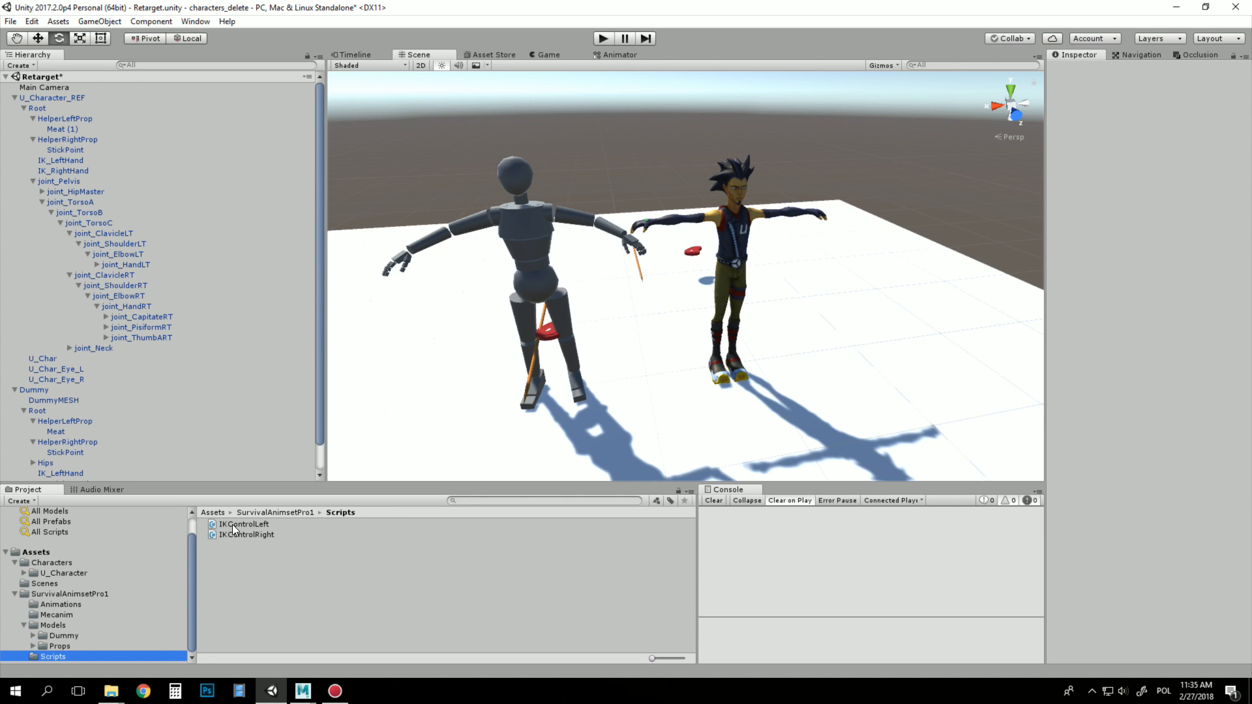
drag(232, 524, 54, 98)
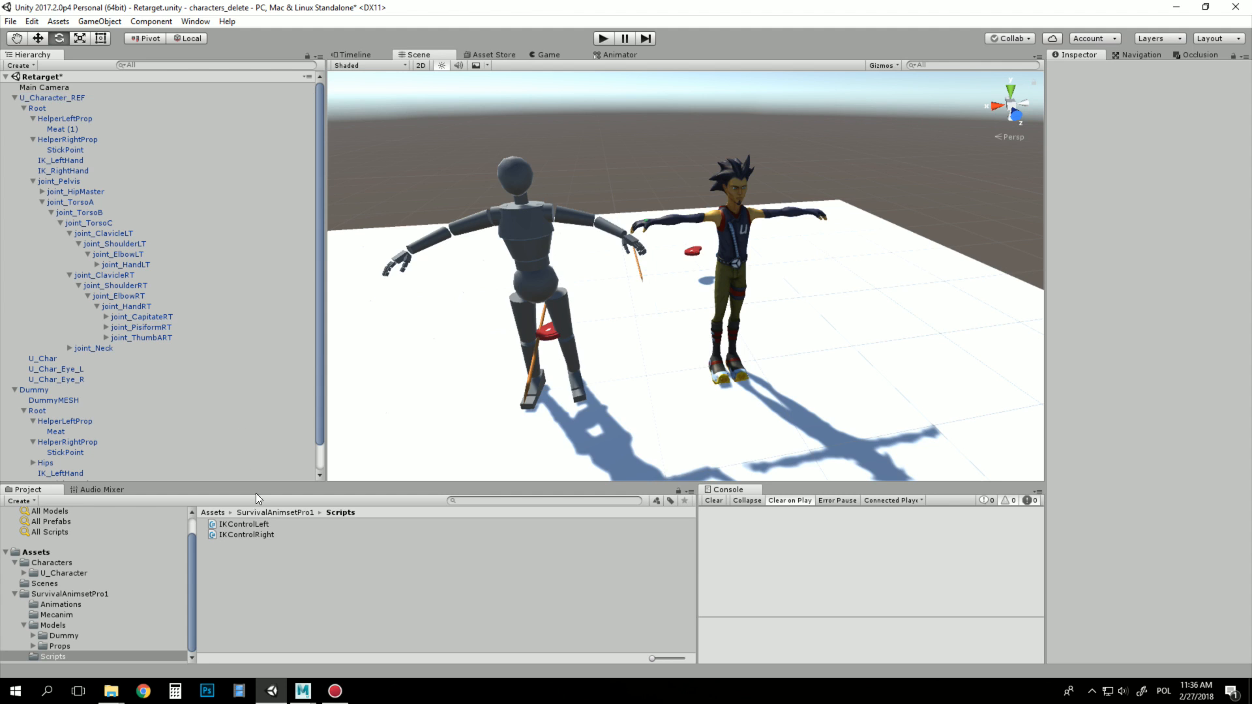
drag(245, 534, 65, 97)
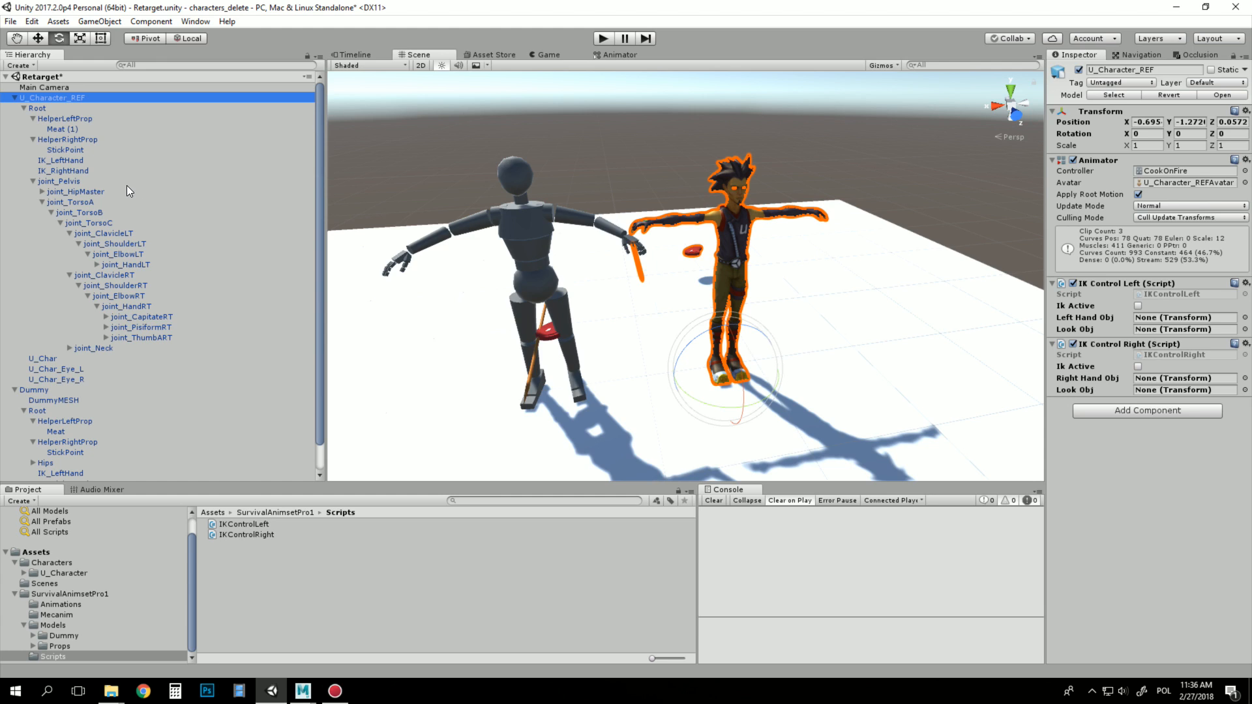
- Create an empty child object under each of U_Character_REF's IK_LeftHand and IK_RightHand joints
click(65, 160)
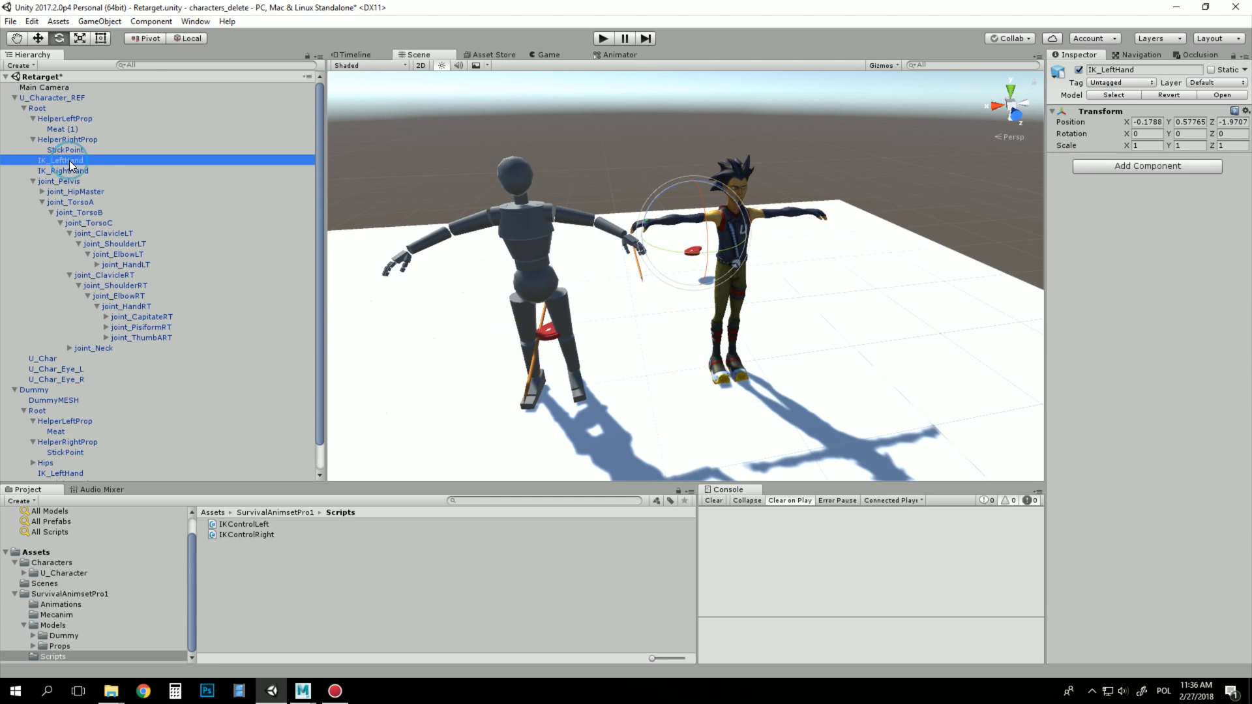
click(75, 171)
click(65, 161)
click(74, 171)
click(55, 162)
click(95, 22)
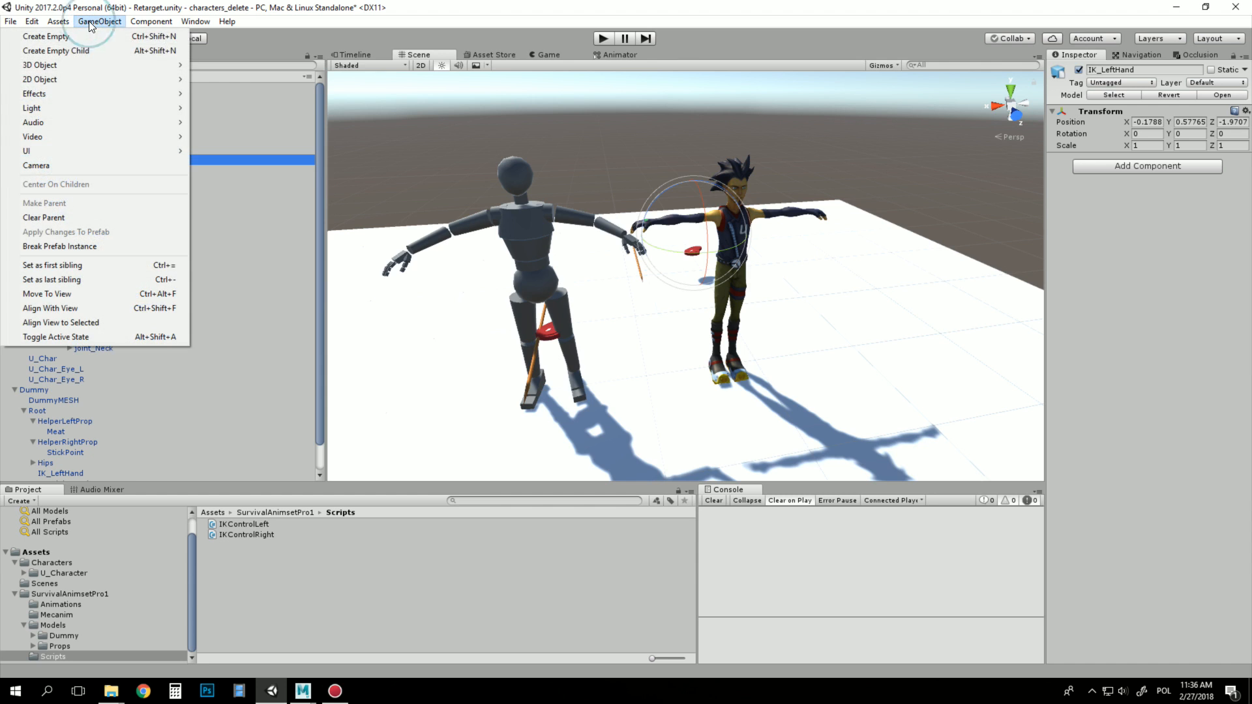
click(81, 50)
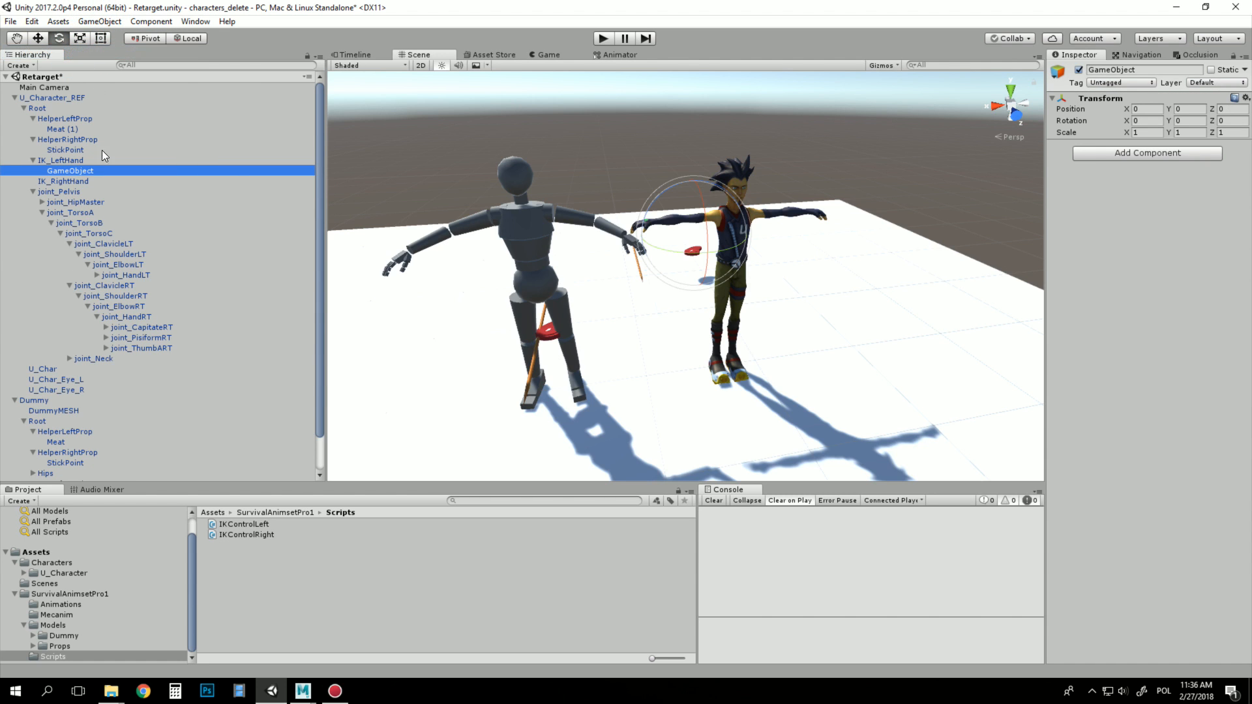
click(82, 180)
click(98, 22)
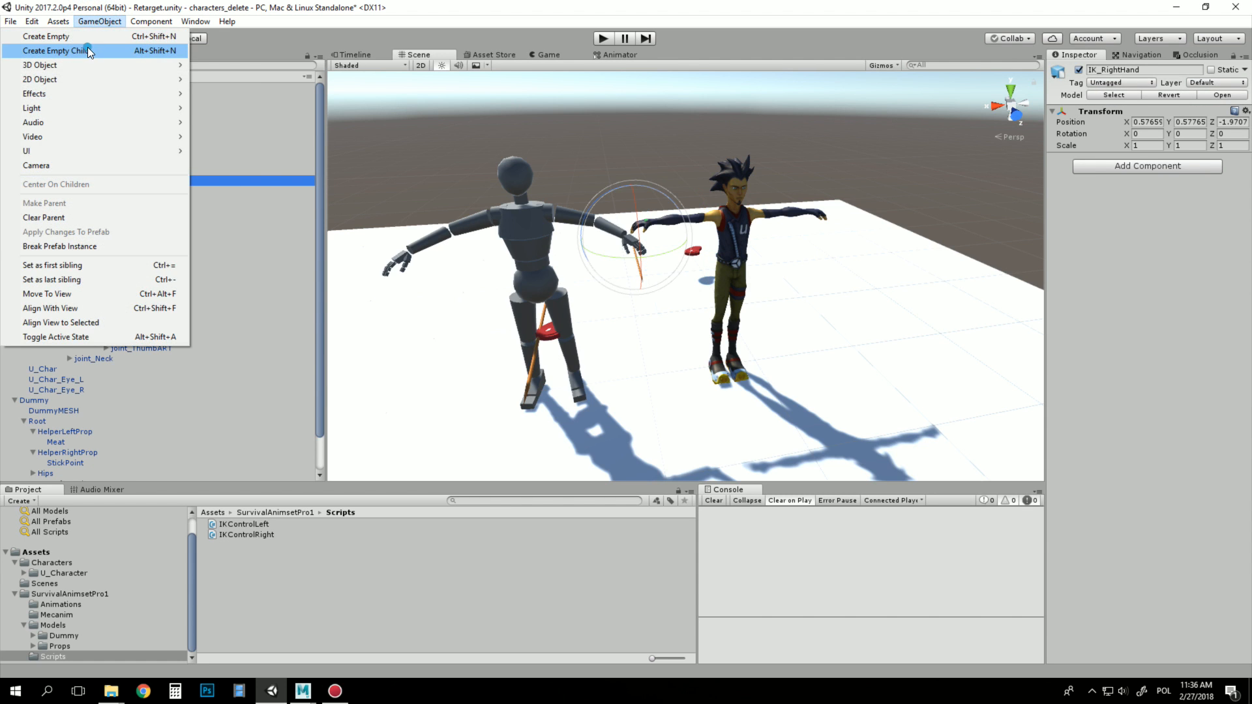
click(88, 50)
- Rename the empty child of IK_LeftHand as IKLeftOffset and the one under IK_RightHand as IKRightOffset
click(77, 171)
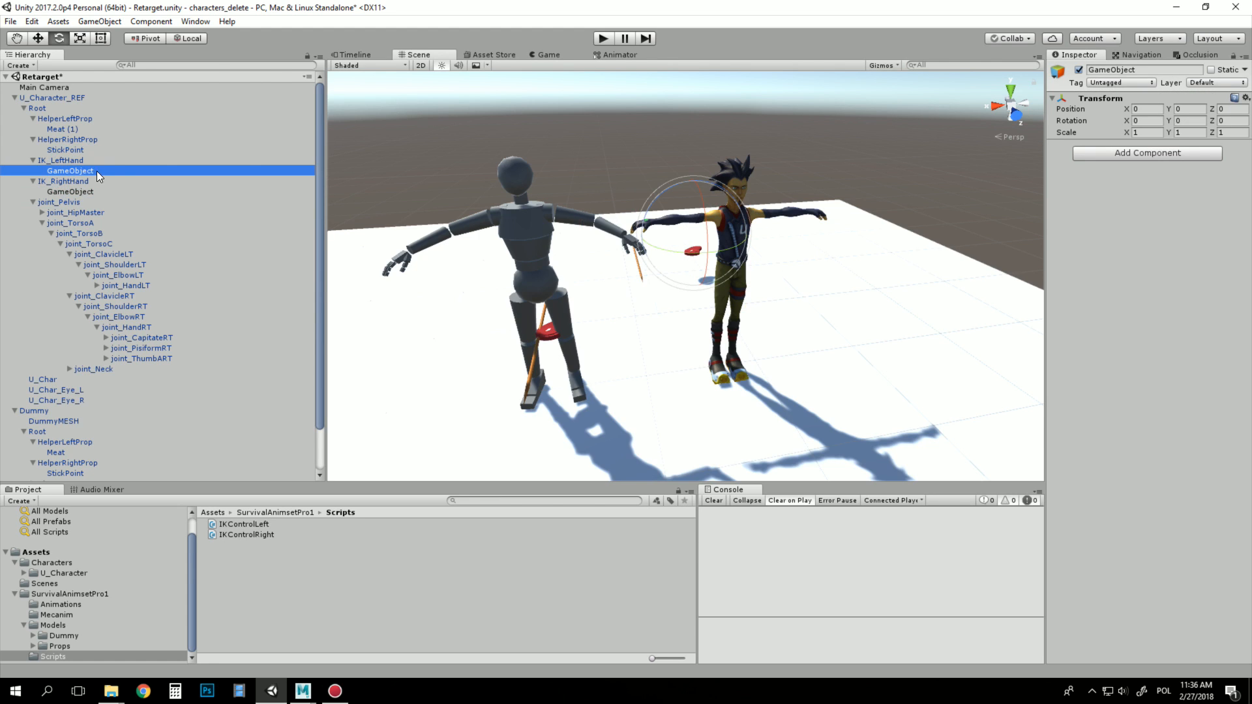
click(1154, 70)
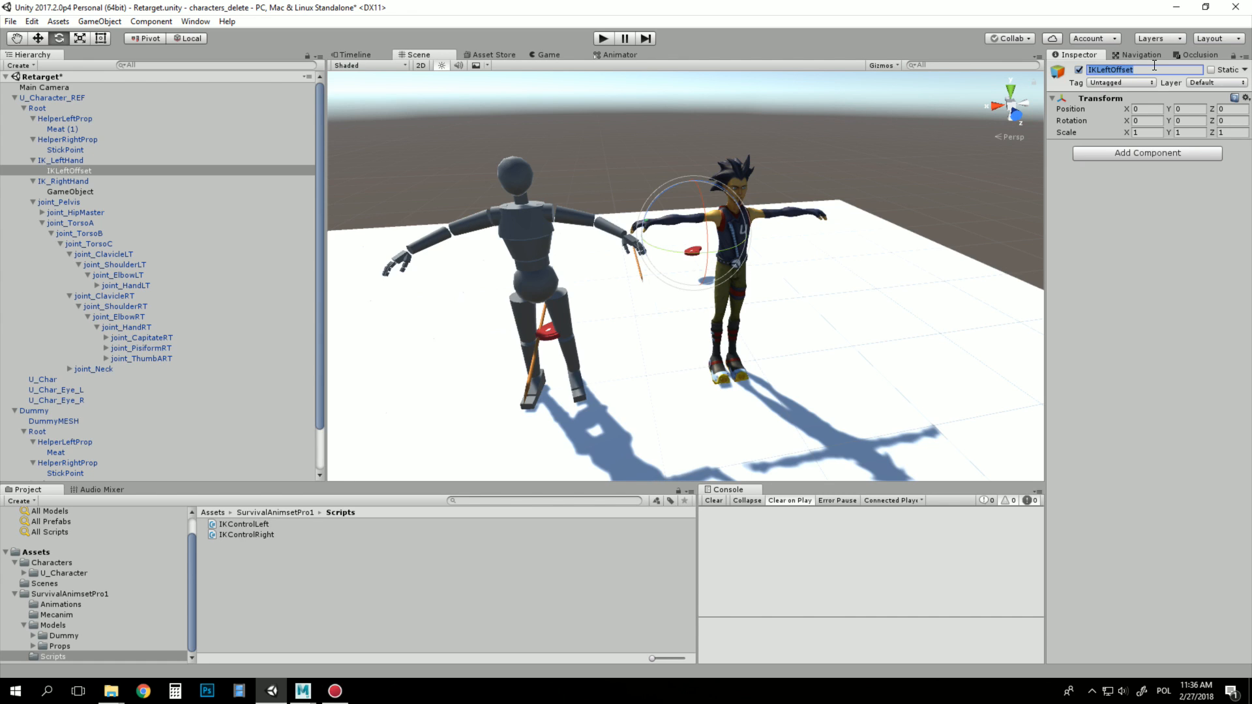
click(70, 192)
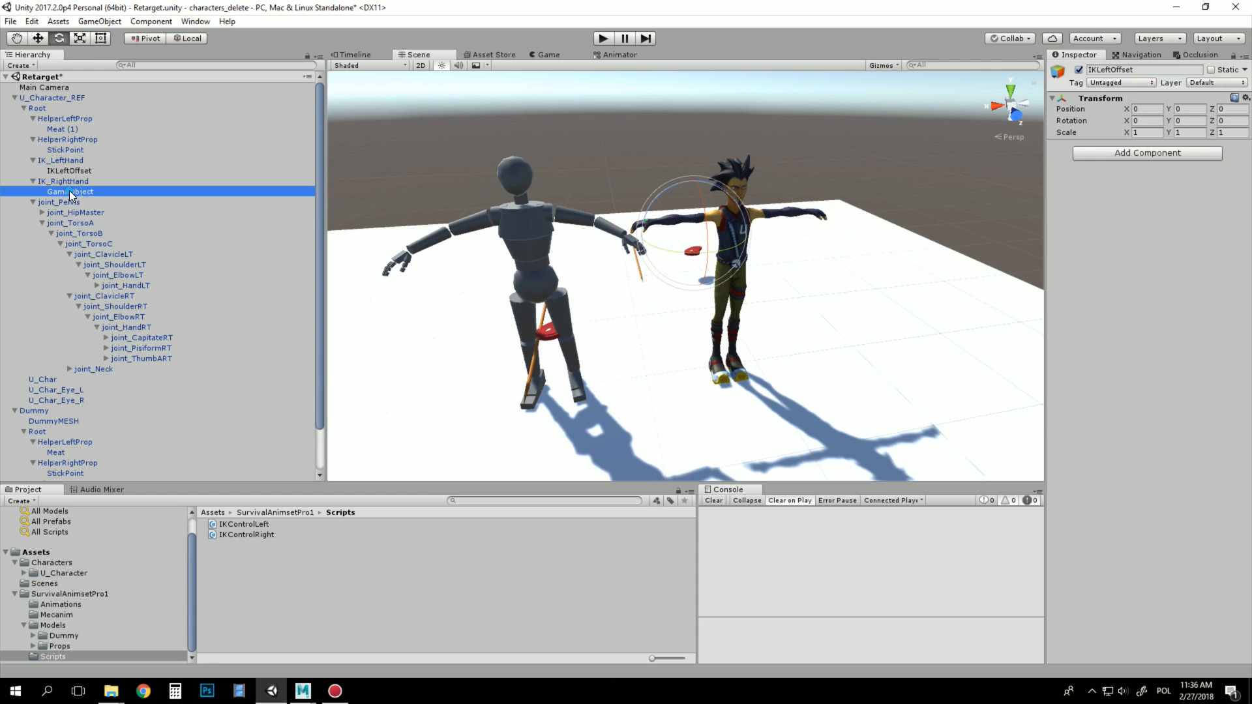
click(1112, 70)
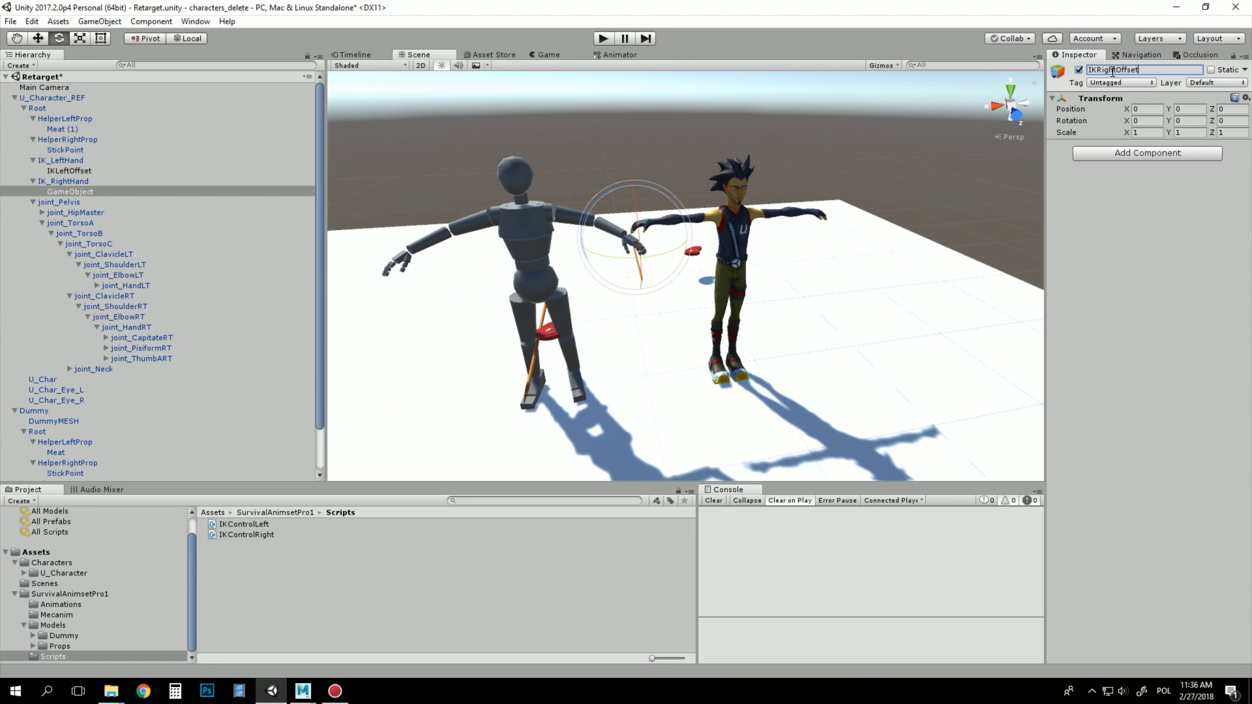
- Assign IKRightOffset as Right Hand Obj and IKLeftOffset as Left Hand Obj on U_Character_REF, and enable Ik Active in both IK scripts
click(64, 101)
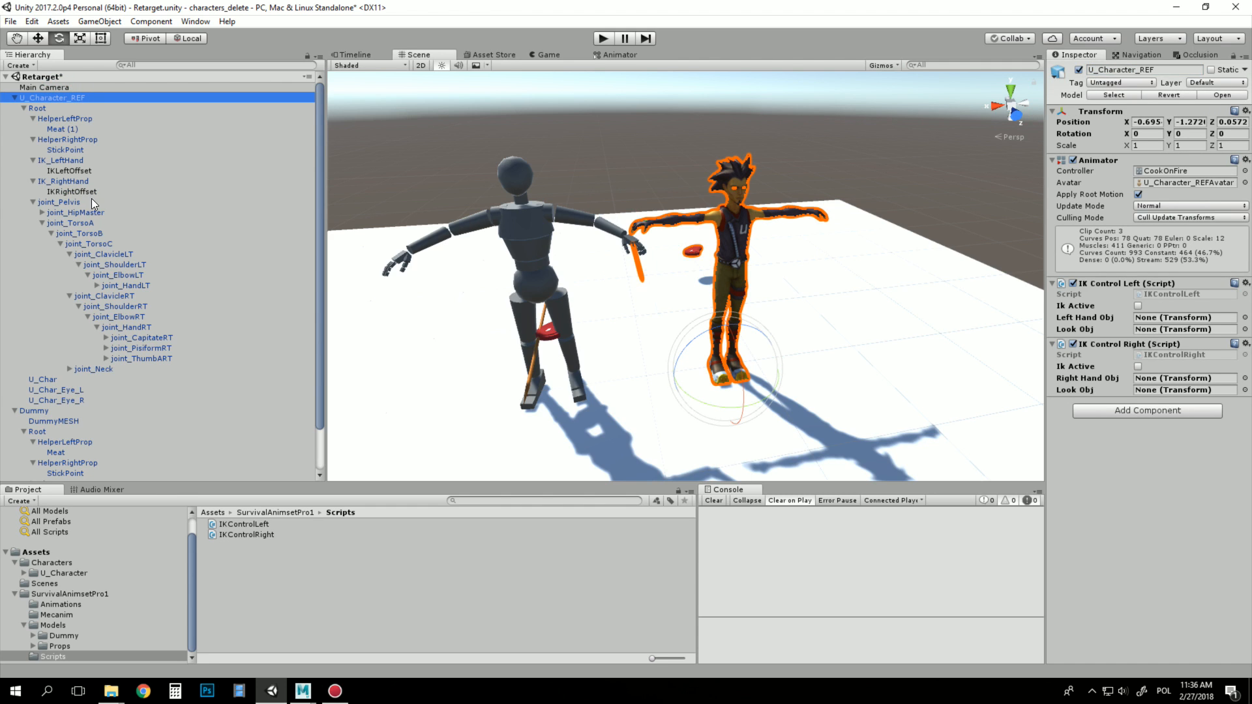
drag(53, 192, 801, 307)
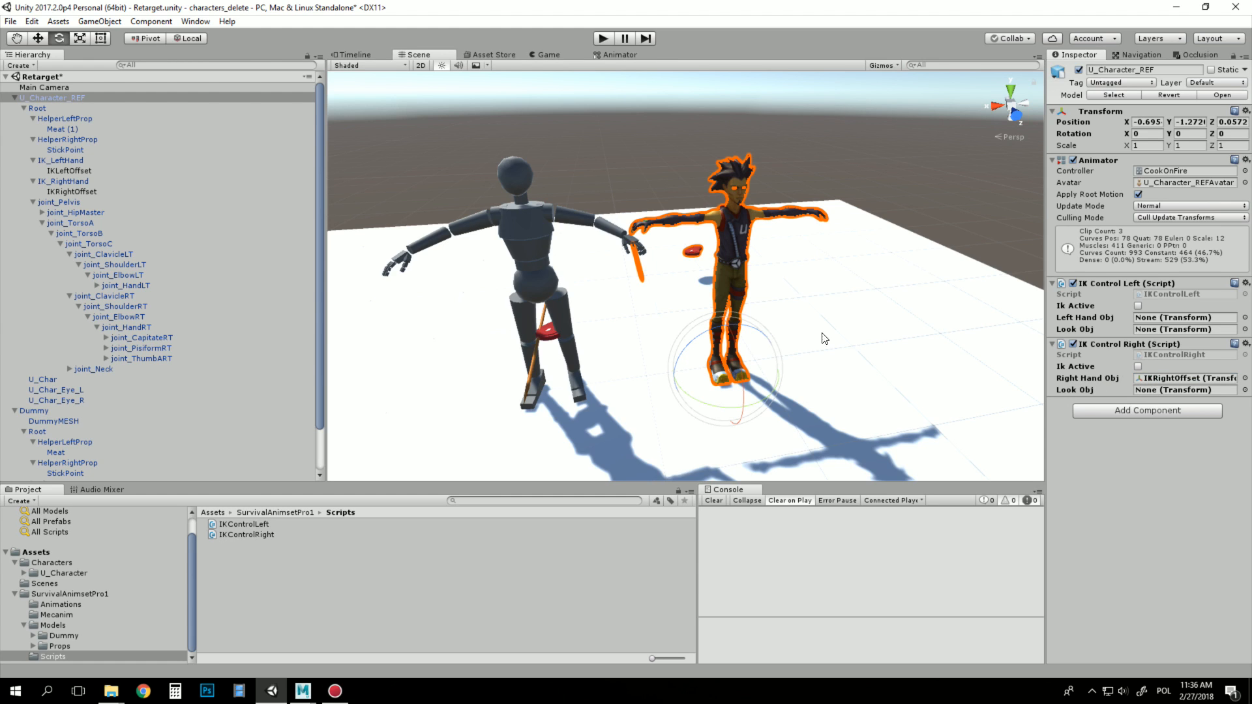
drag(63, 171, 1119, 340)
click(1137, 305)
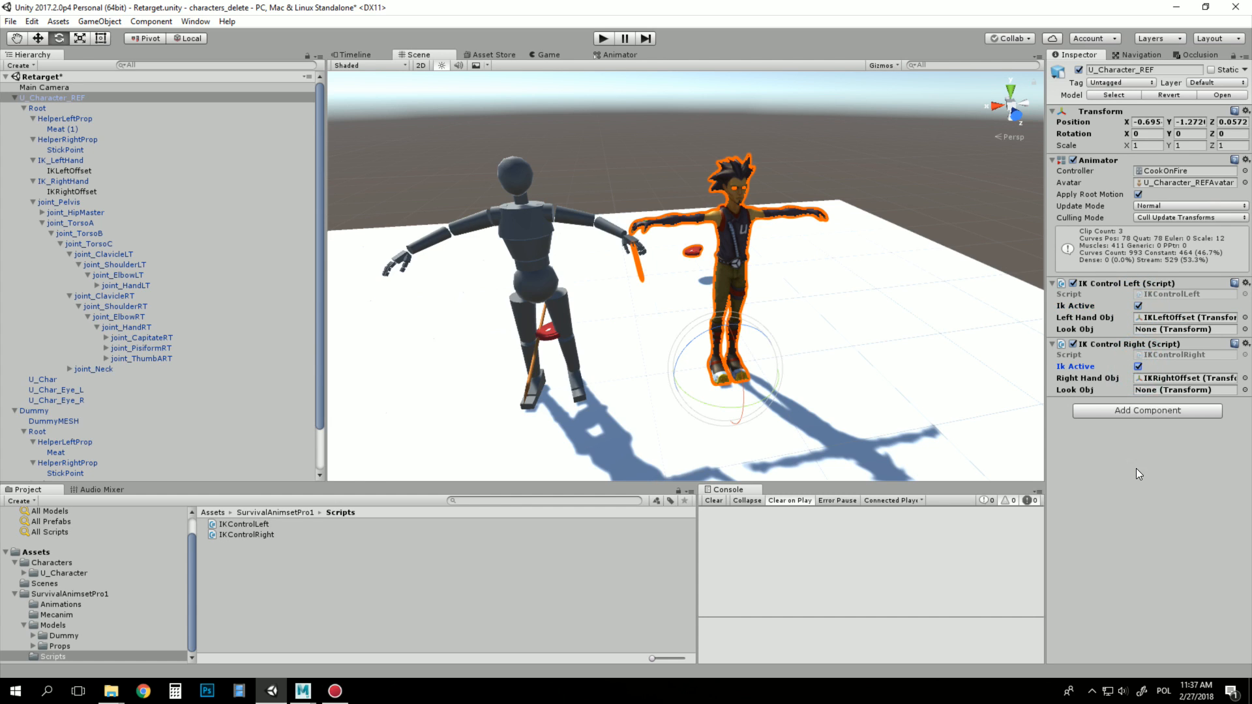
- Play the scene to compare the character's hand and prop placement with the Dummy's
click(836, 137)
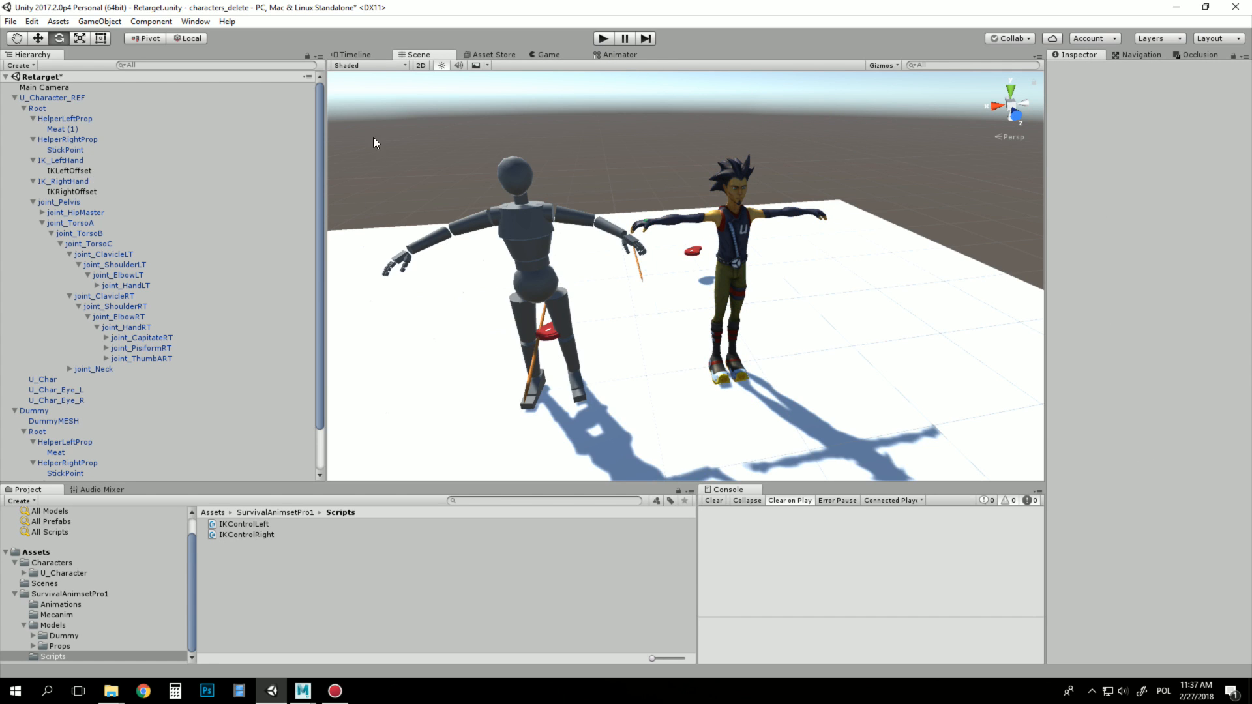
click(604, 39)
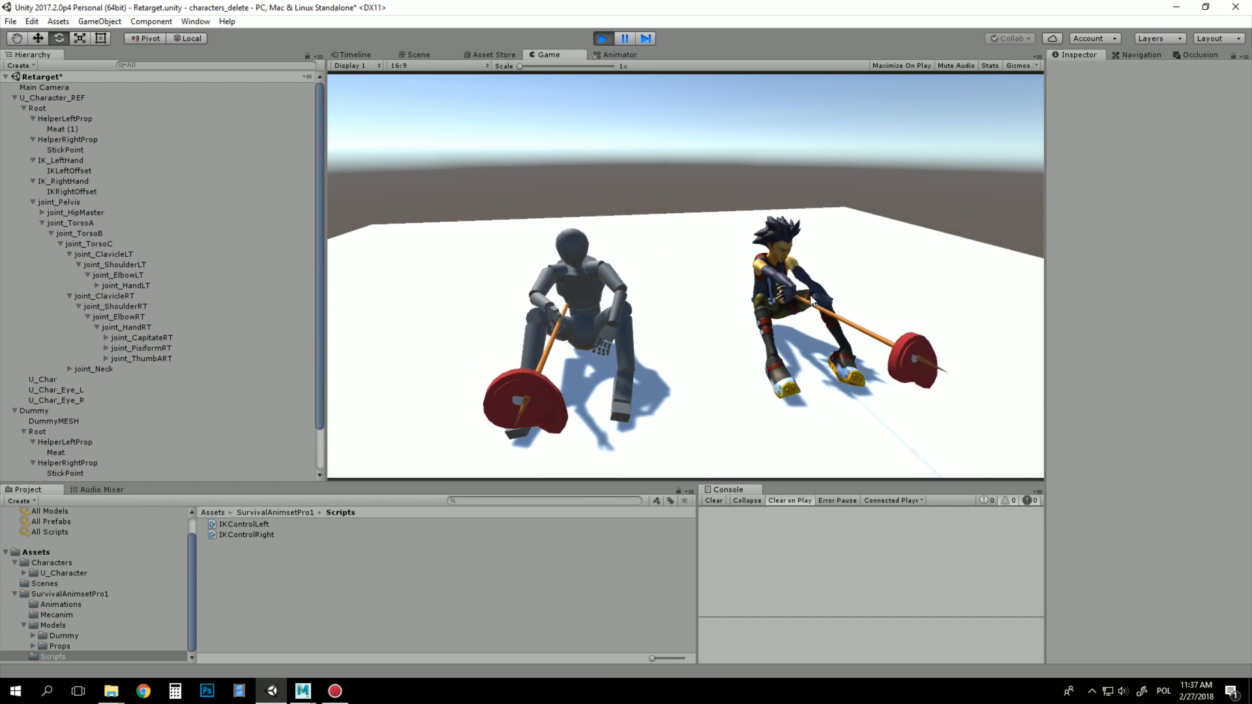
- Set IKRightOffset's rotation to Y 90 and Z 180 while the scene is playing
click(73, 192)
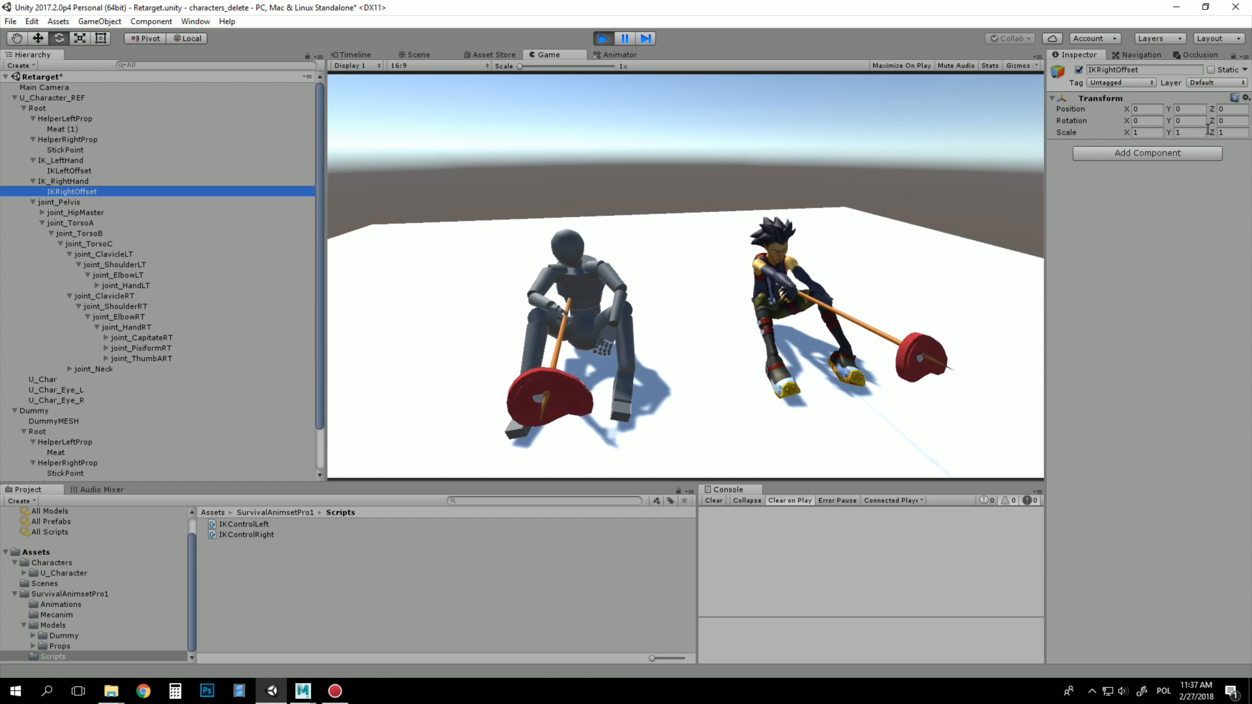
mouse_move(1214, 120)
mouse_down()
mouse_move(1129, 124)
mouse_move(1191, 123)
mouse_up()
drag(55, 120, 44, 122)
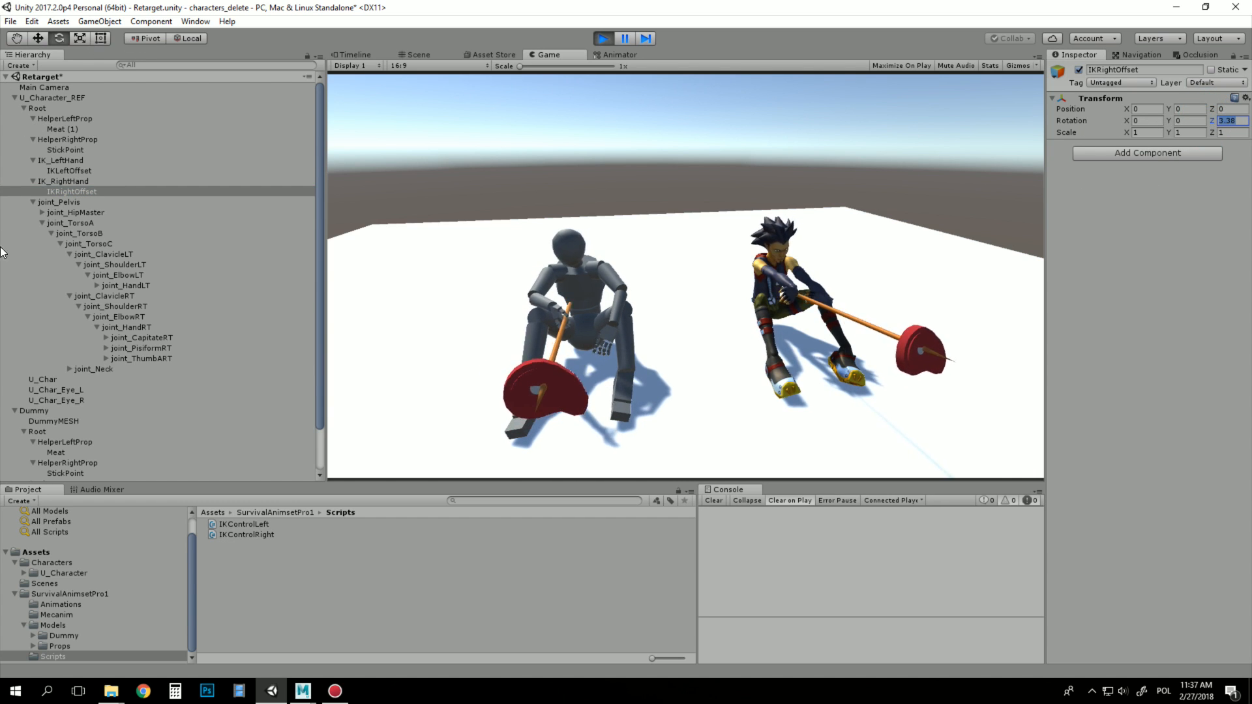
drag(1168, 120, 1247, 117)
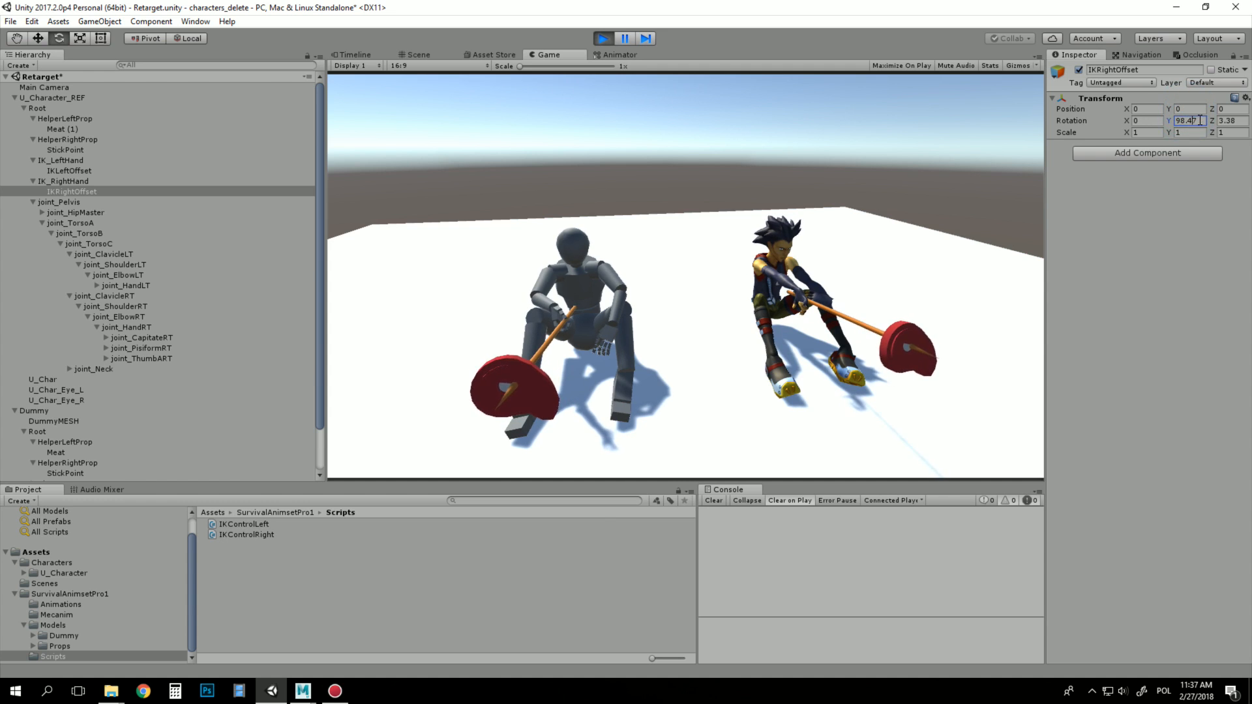
click(1238, 120)
text(180)
click(1194, 121)
text(90)
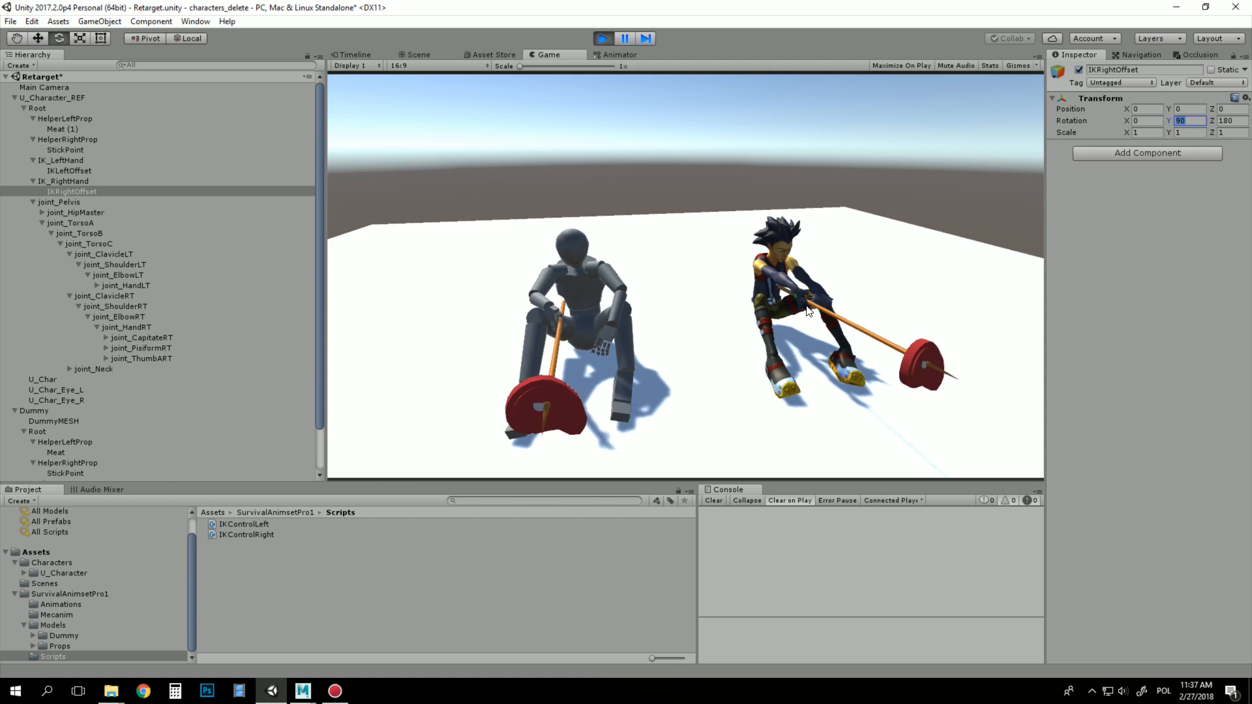
- Copy IKRightOffset's play-mode Transform values, stop the scene, and paste them back onto IKRightOffset
right_click(1098, 98)
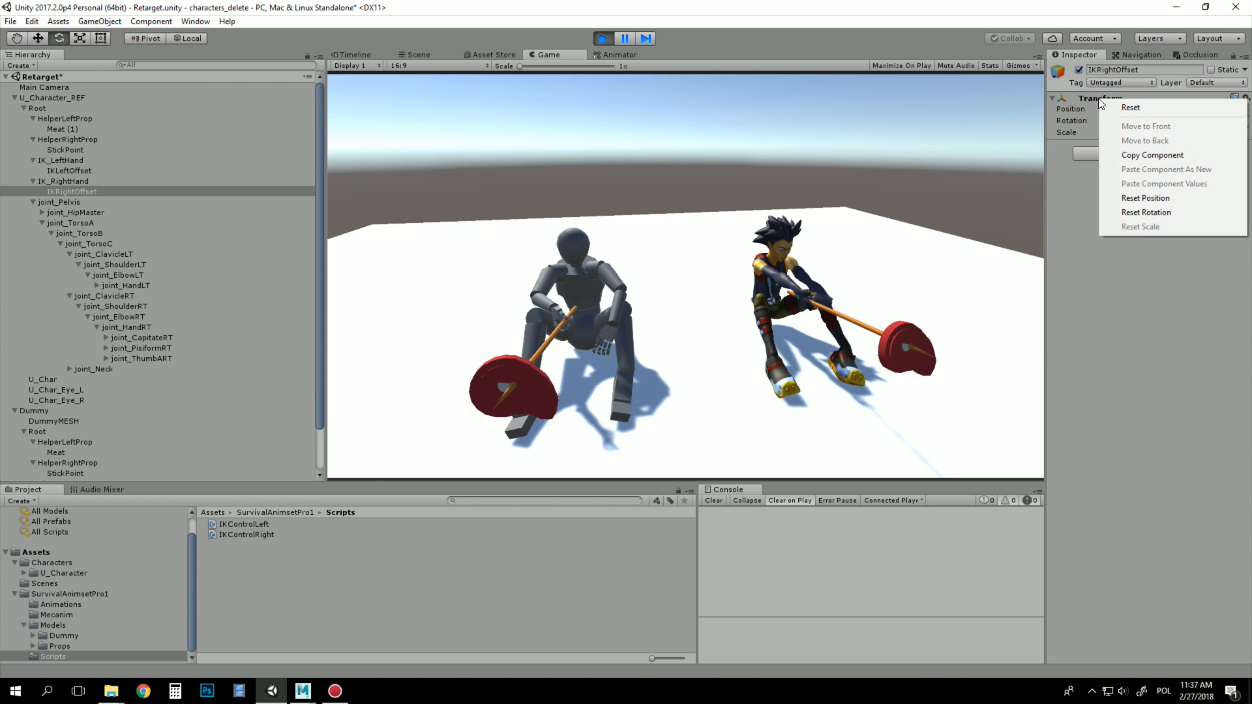
click(1149, 154)
click(602, 39)
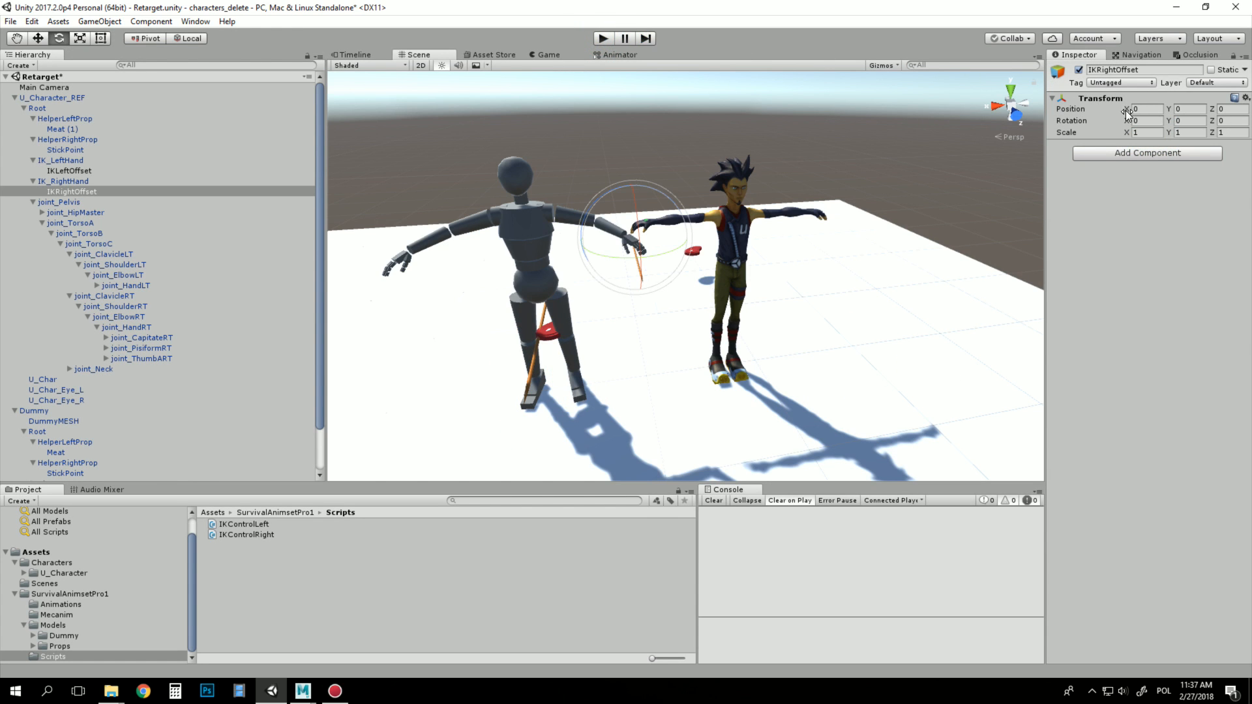
right_click(1094, 98)
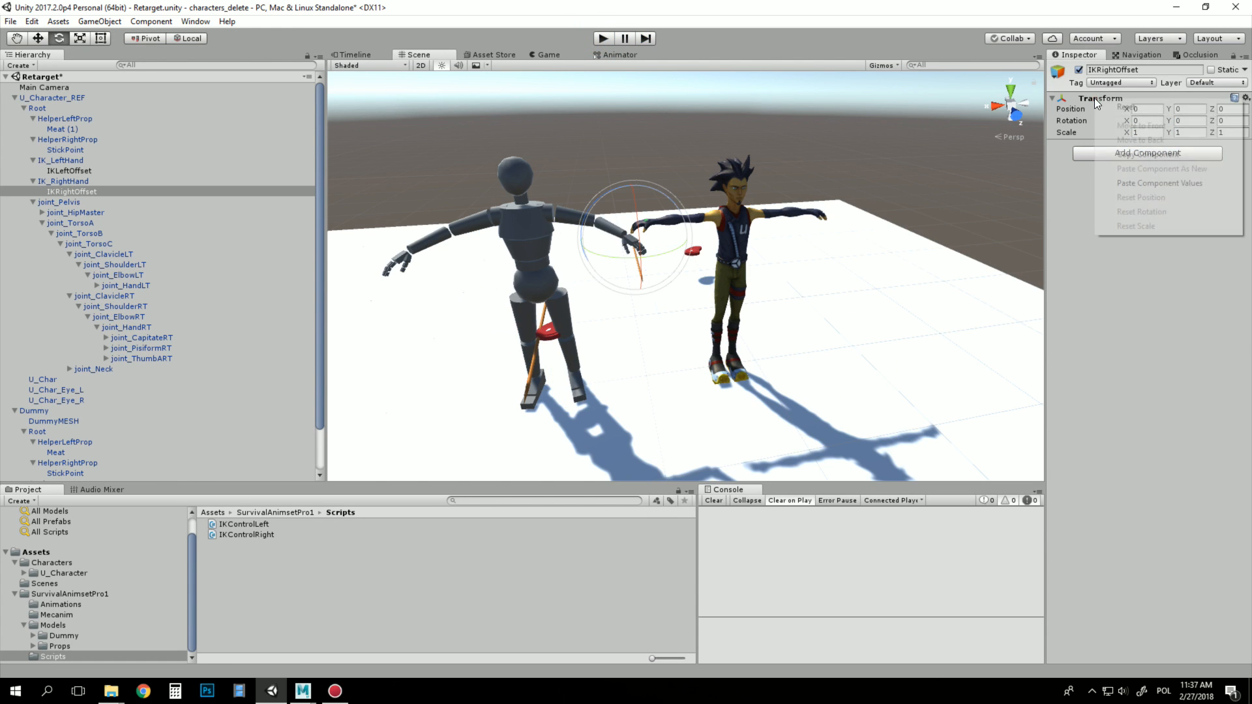
click(1143, 183)
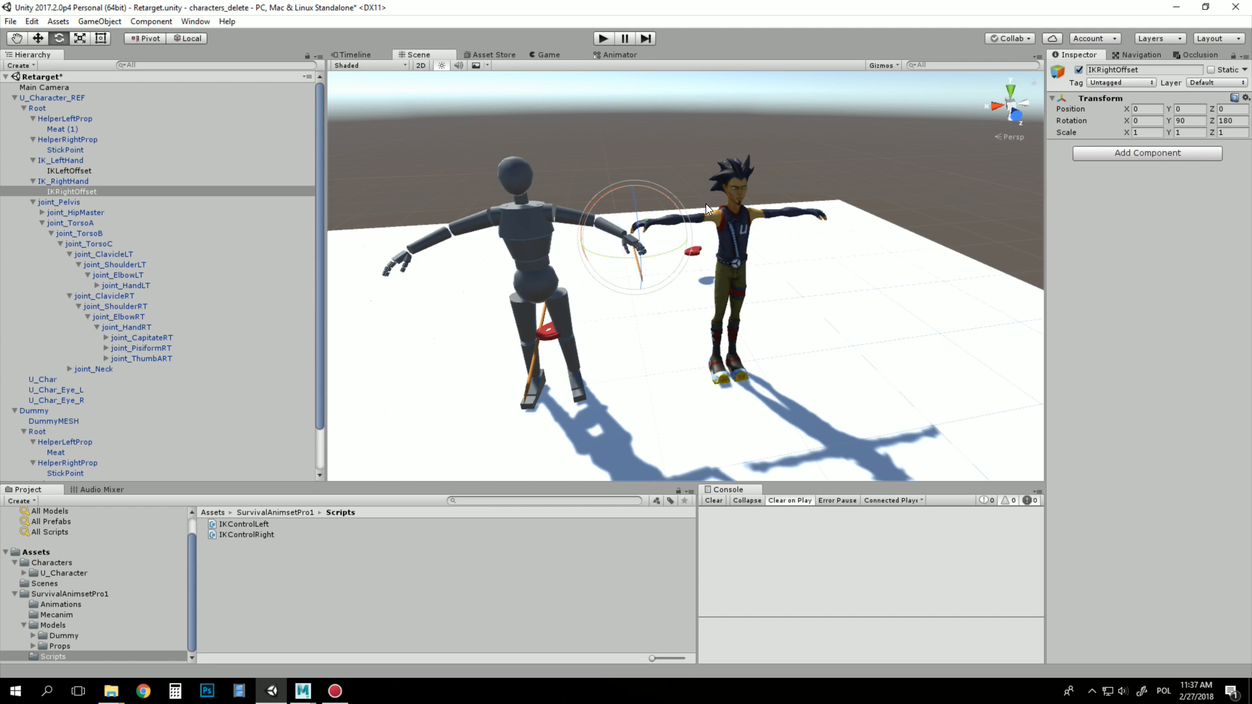
- Replay the scene and rotate IKLeftOffset about Y, trying -90 and settling on -123.6
click(603, 38)
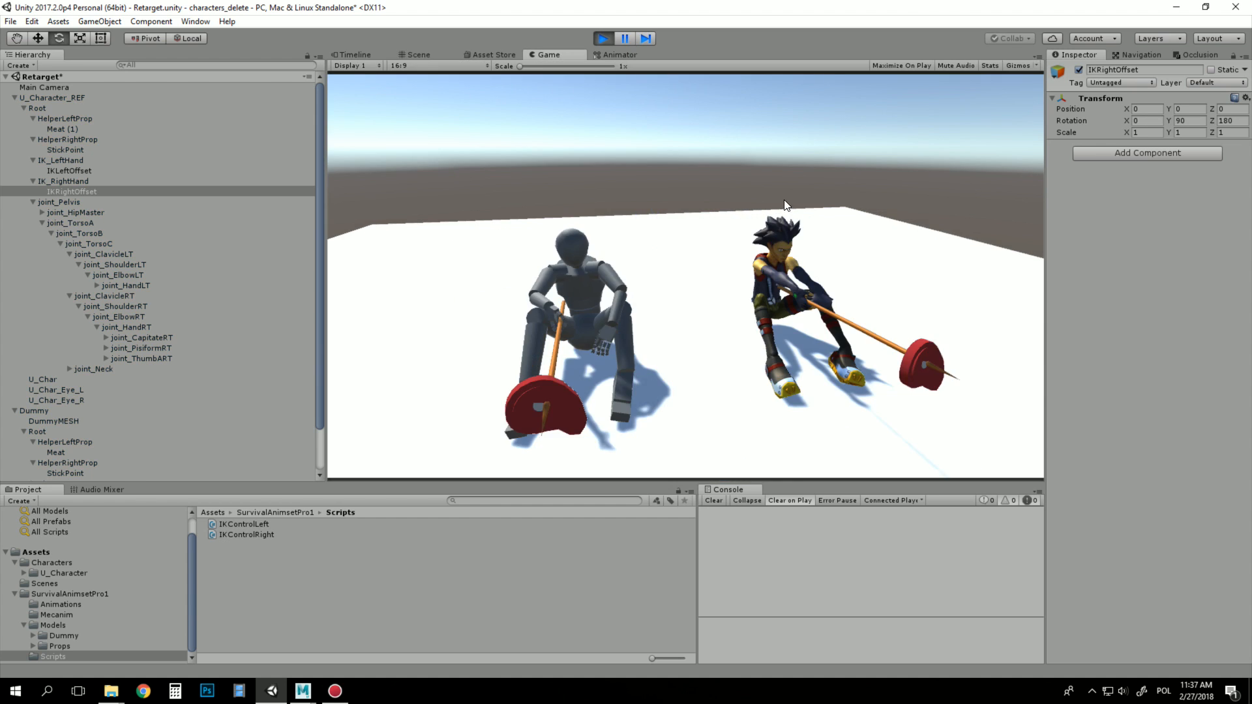
alt+drag(859, 357, 741, 393)
alt+right_drag(741, 394, 735, 422)
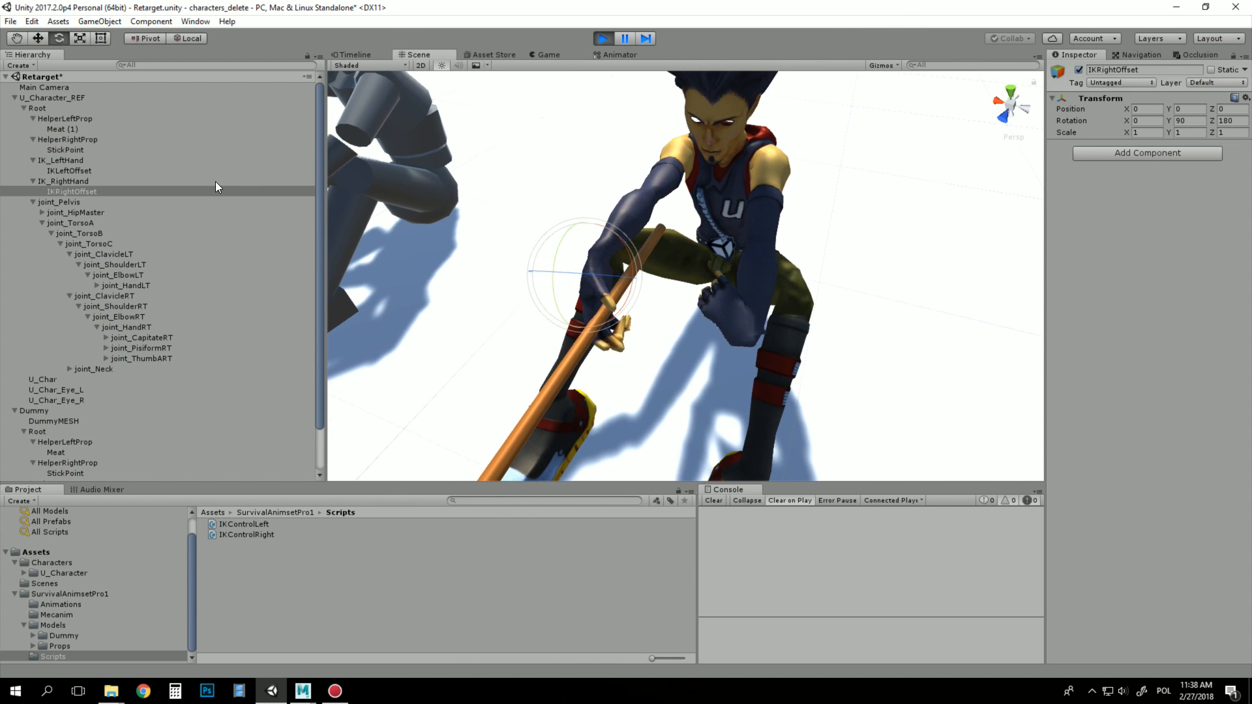
click(68, 170)
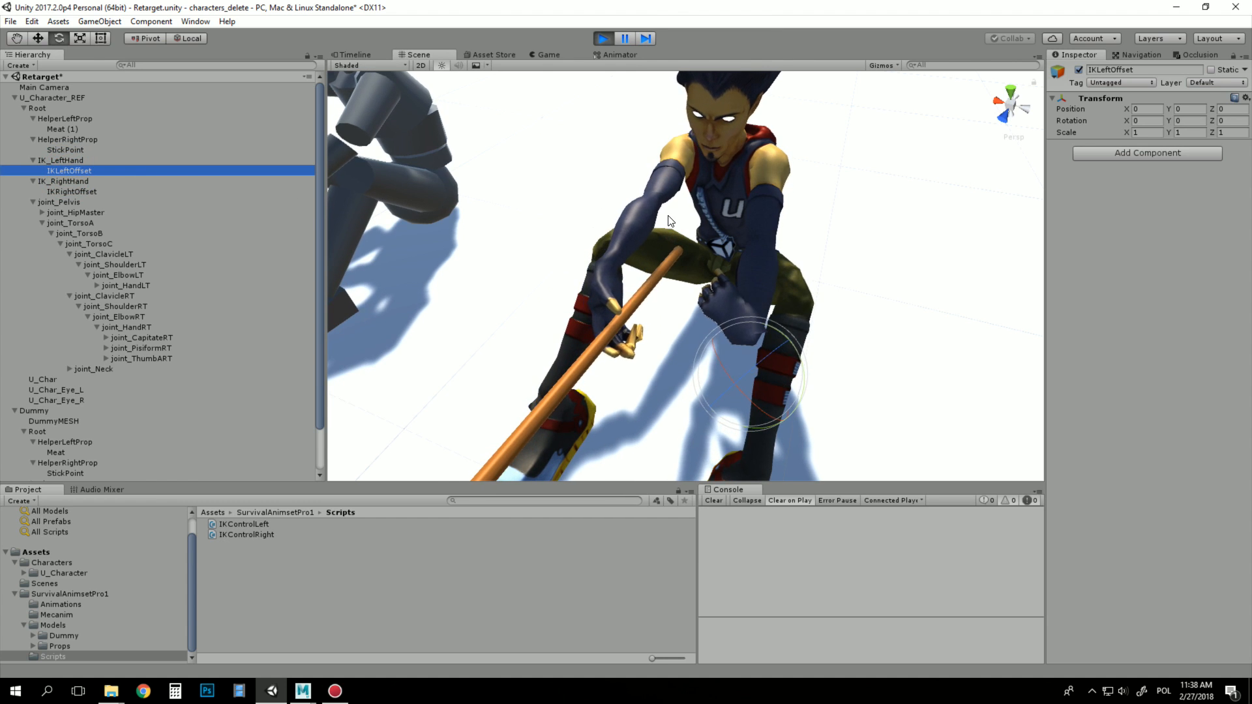
drag(1170, 120, 152, 233)
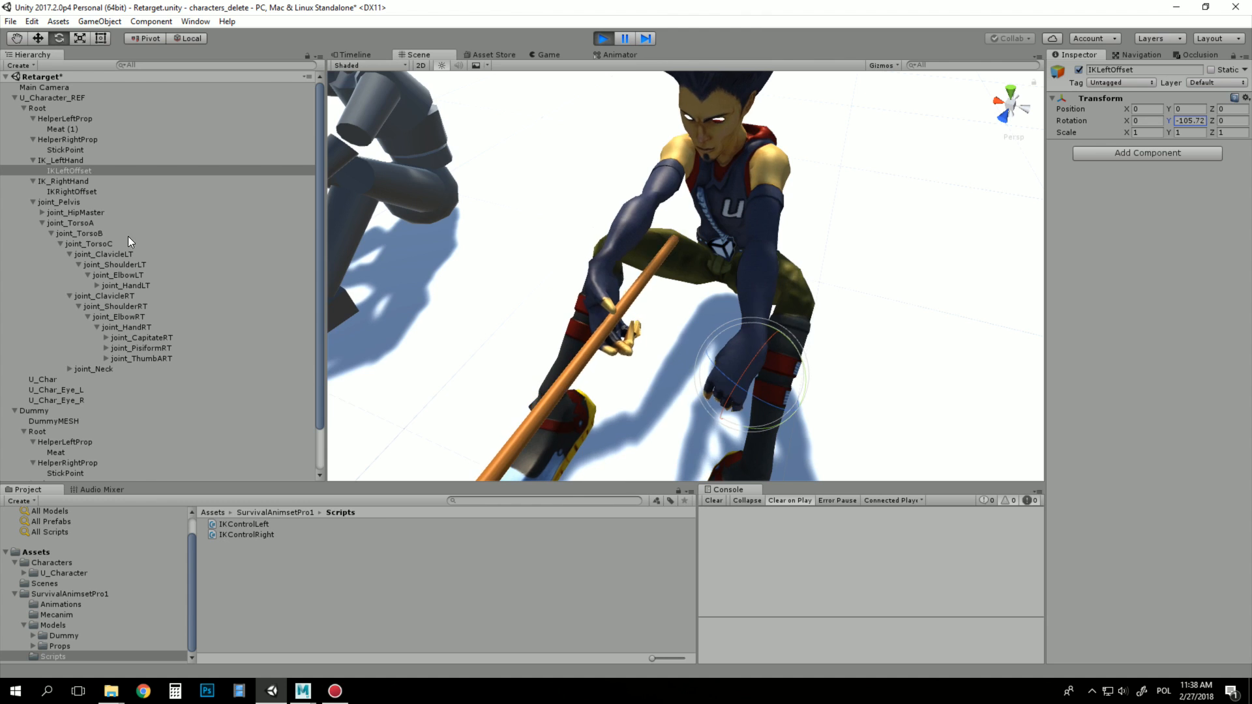
click(1189, 120)
text(-90)
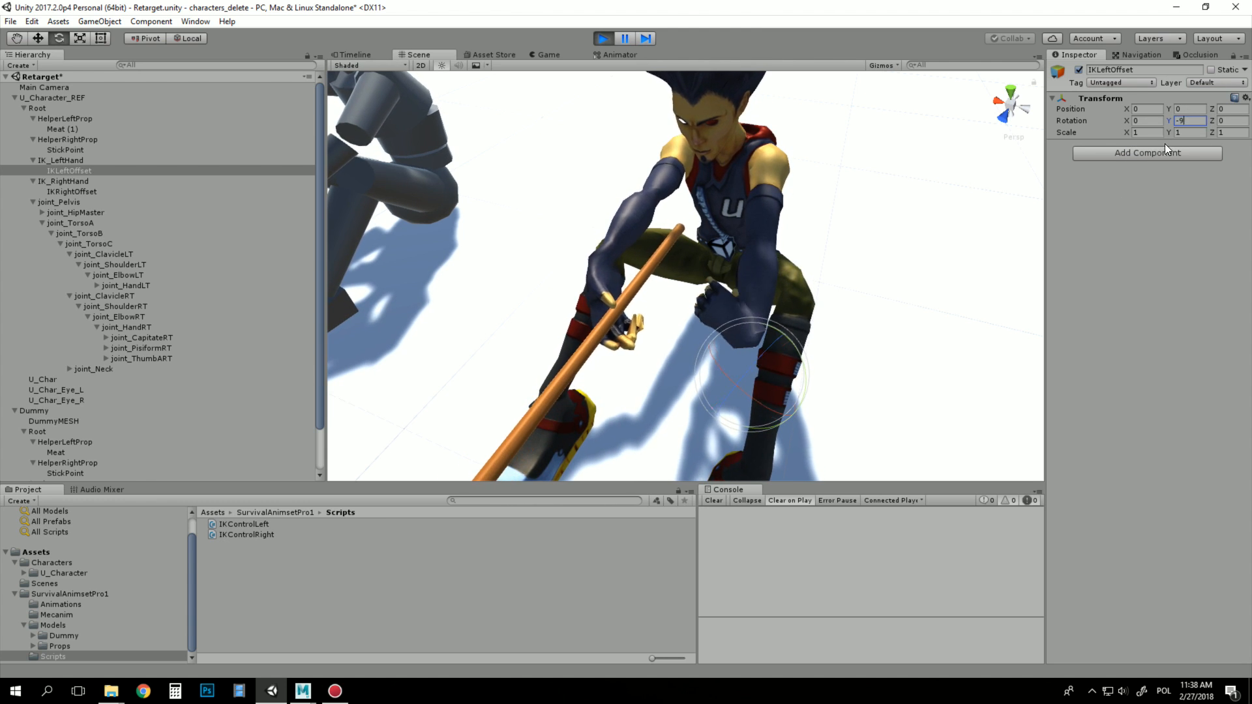
key(Return)
drag(1170, 127, 1141, 118)
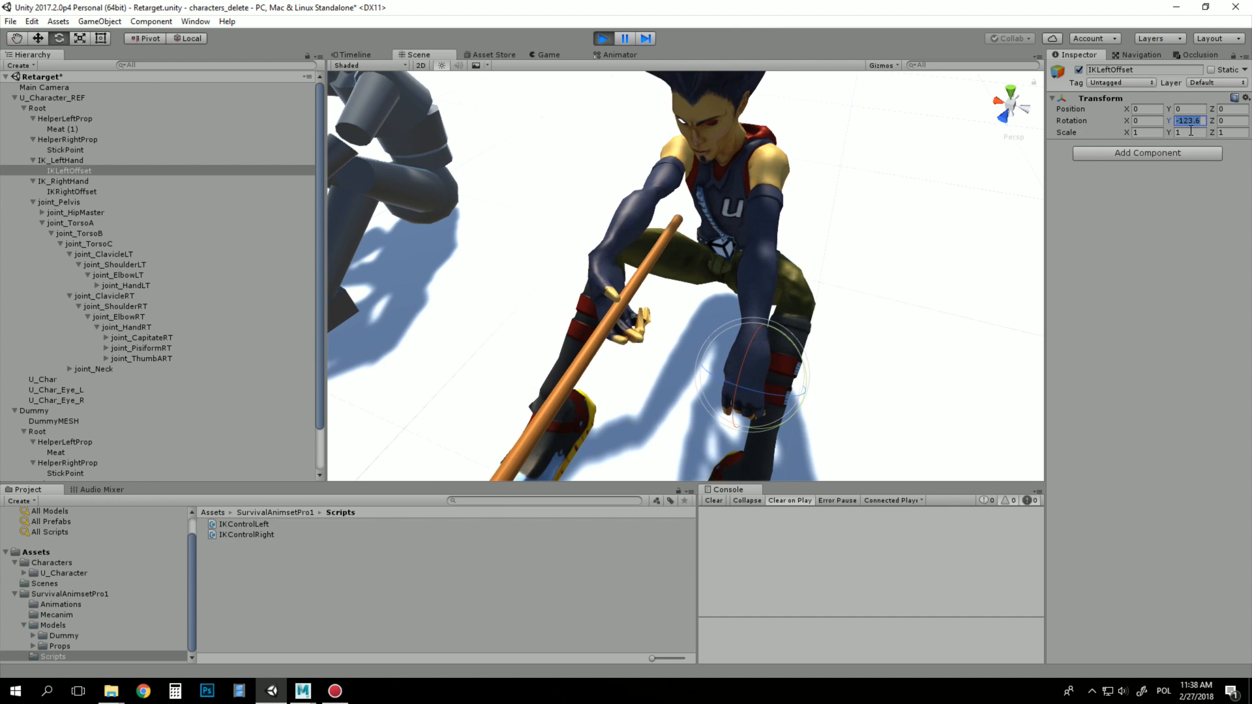
- Fine-tune IKLeftOffset's Y rotation to -119.6, comparing the character's left hand with the Dummy's from several angles
scroll(777, 243, down, 3)
alt+drag(776, 243, 724, 221)
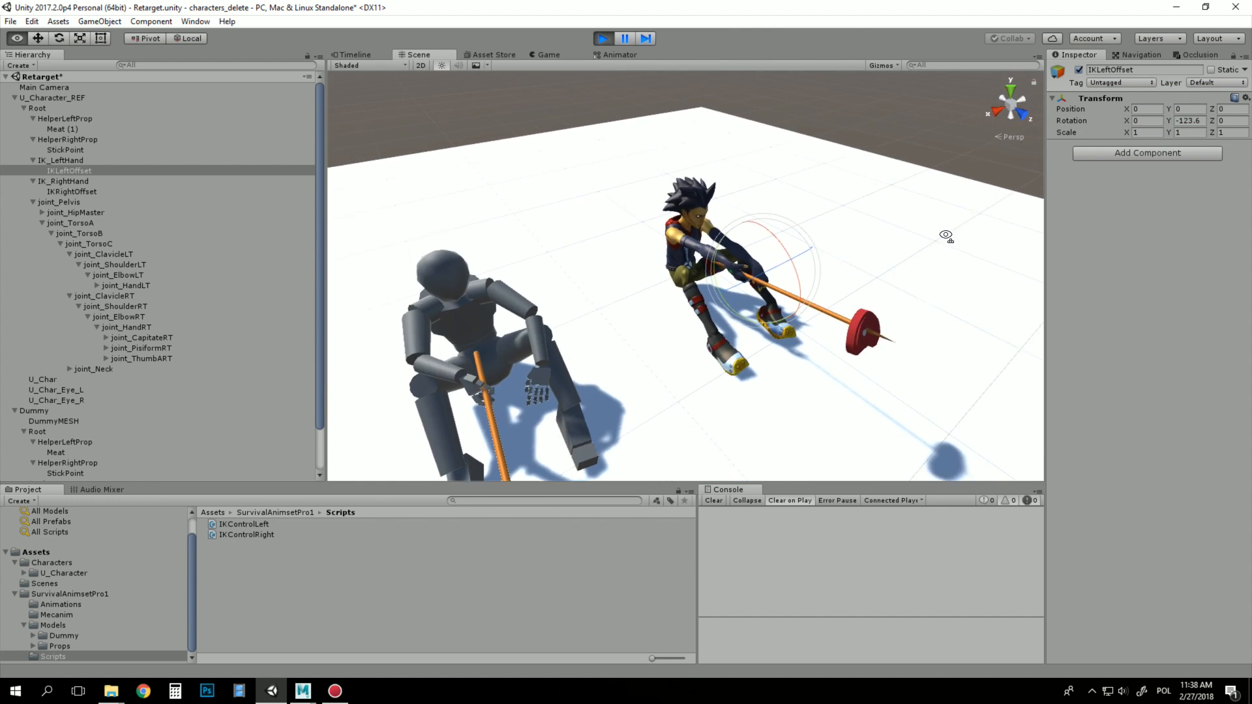
scroll(952, 235, up, 5)
scroll(468, 291, up, 3)
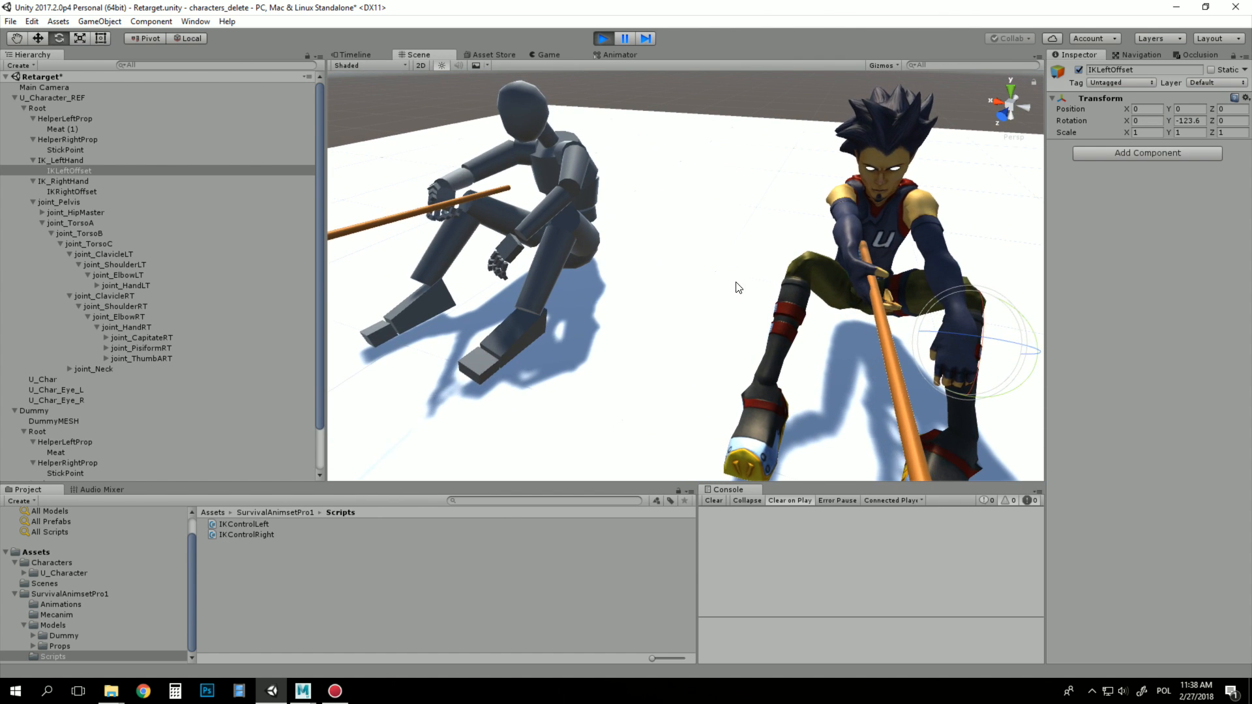
scroll(721, 279, up, 5)
alt+drag(722, 279, 905, 213)
scroll(857, 281, down, 3)
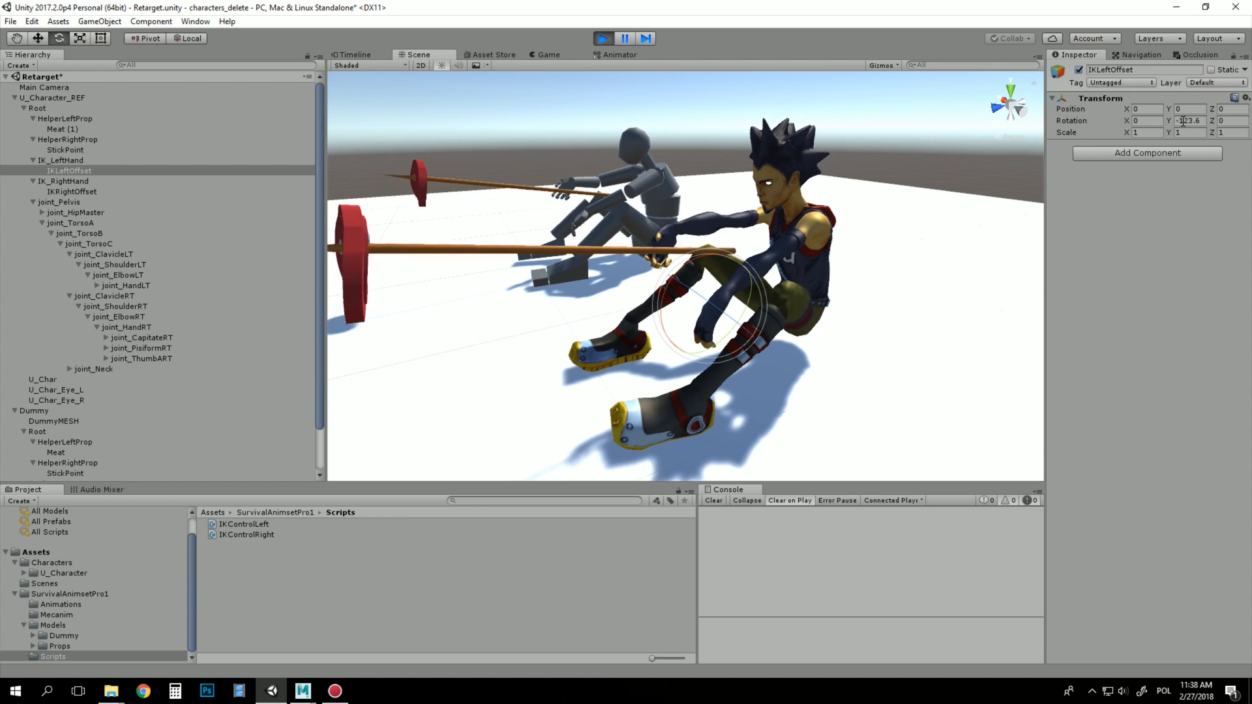
drag(1169, 121, 1213, 139)
alt+drag(841, 254, 990, 257)
scroll(989, 257, down, 4)
scroll(987, 257, up, 4)
middle_drag(1030, 255, 979, 256)
mouse_move(978, 257)
alt+mouse_down()
mouse_move(1027, 249)
mouse_move(959, 254)
alt+mouse_up()
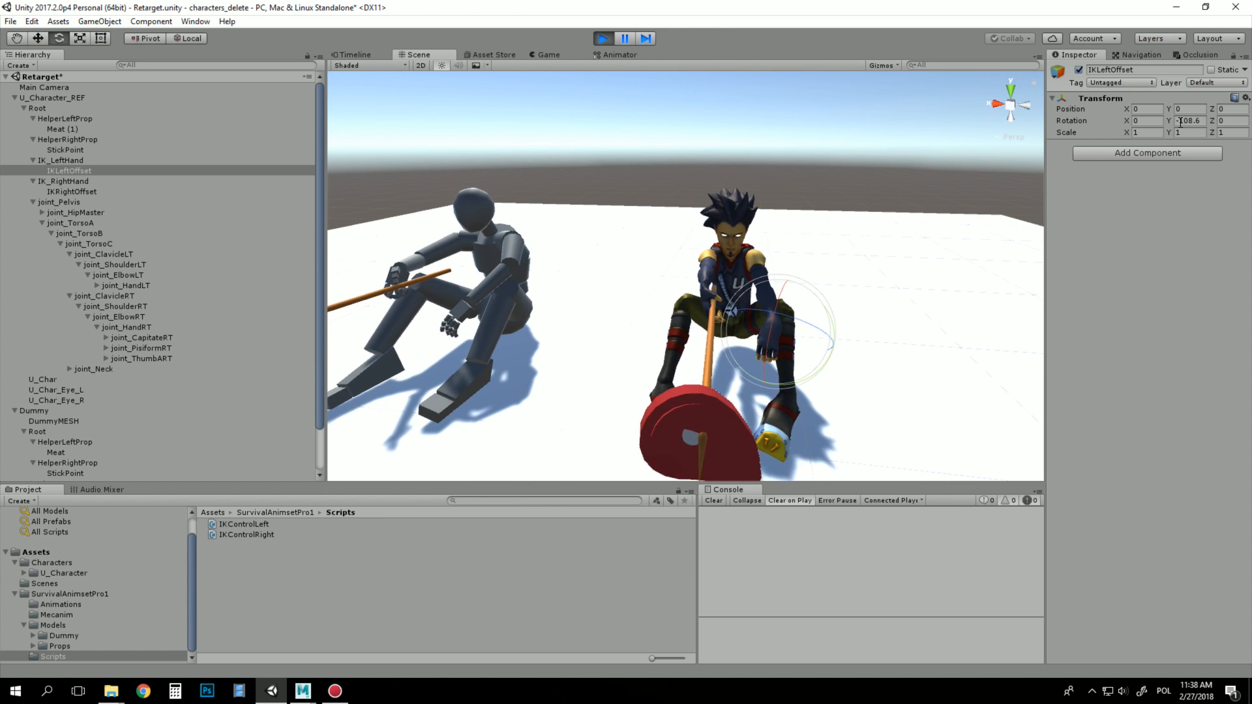
drag(1169, 120, 1144, 119)
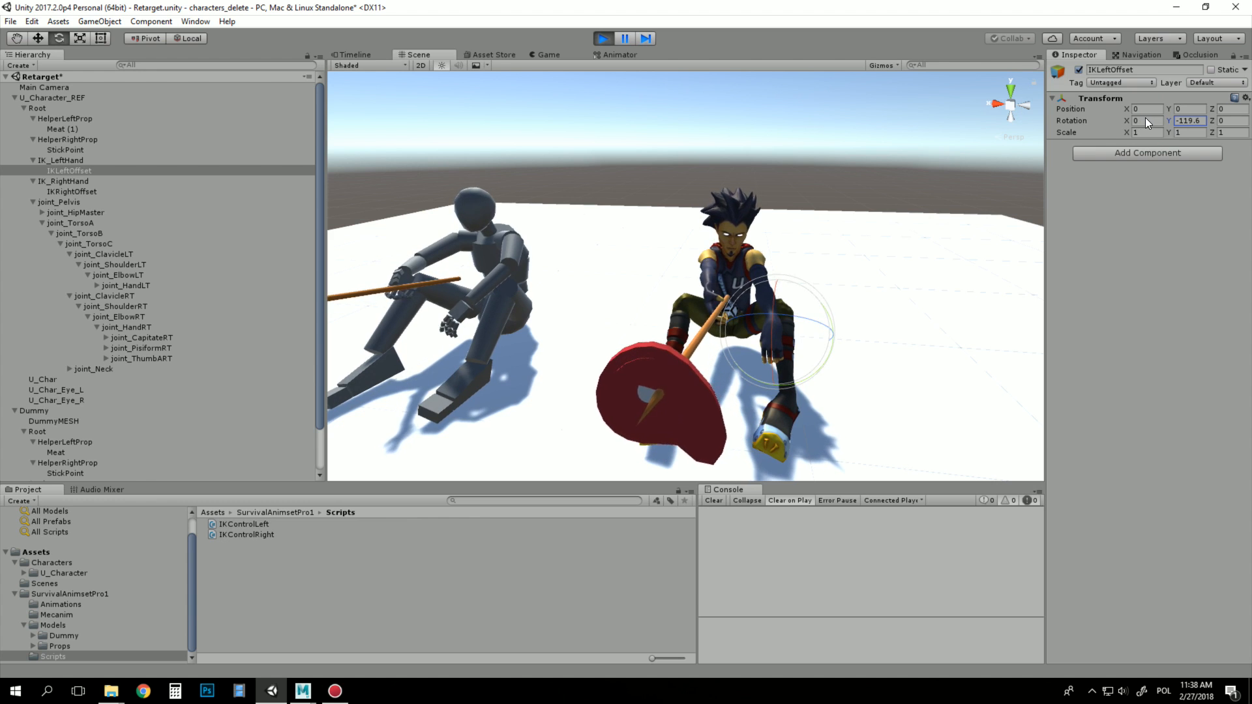
alt+drag(816, 261, 692, 259)
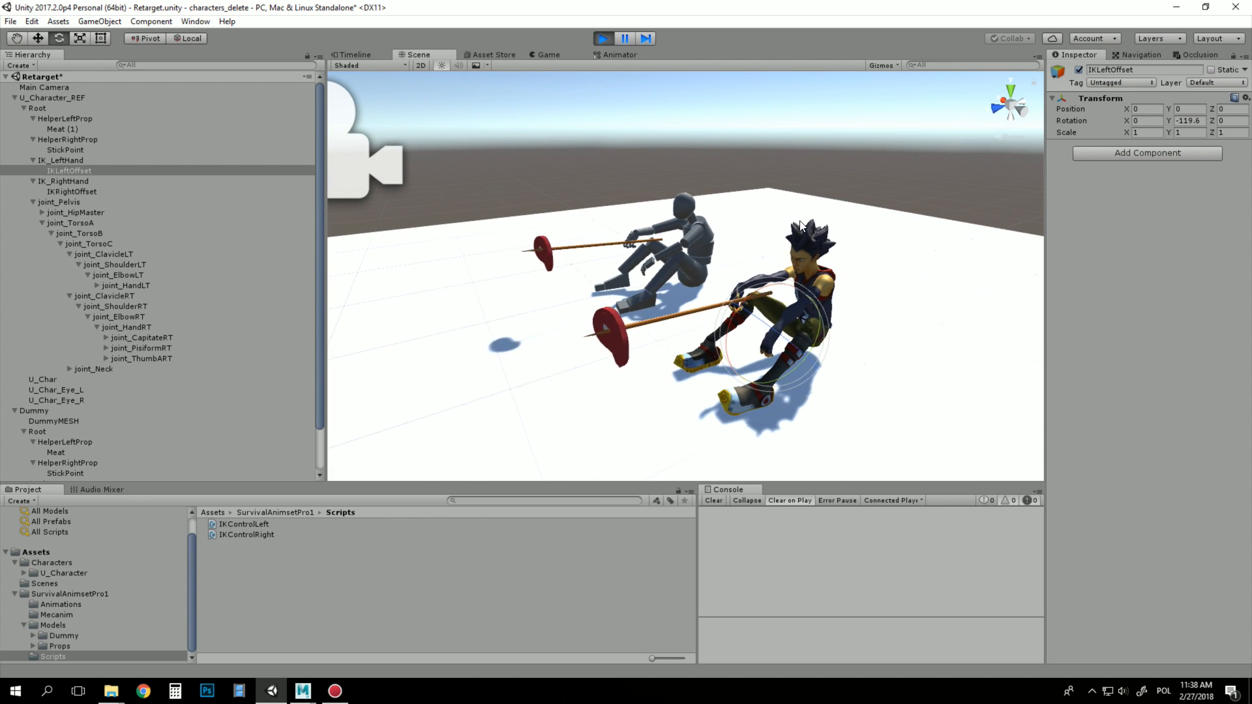
- Copy IKLeftOffset's play-mode Transform values, stop the scene, and paste them back onto IKLeftOffset
right_click(1097, 96)
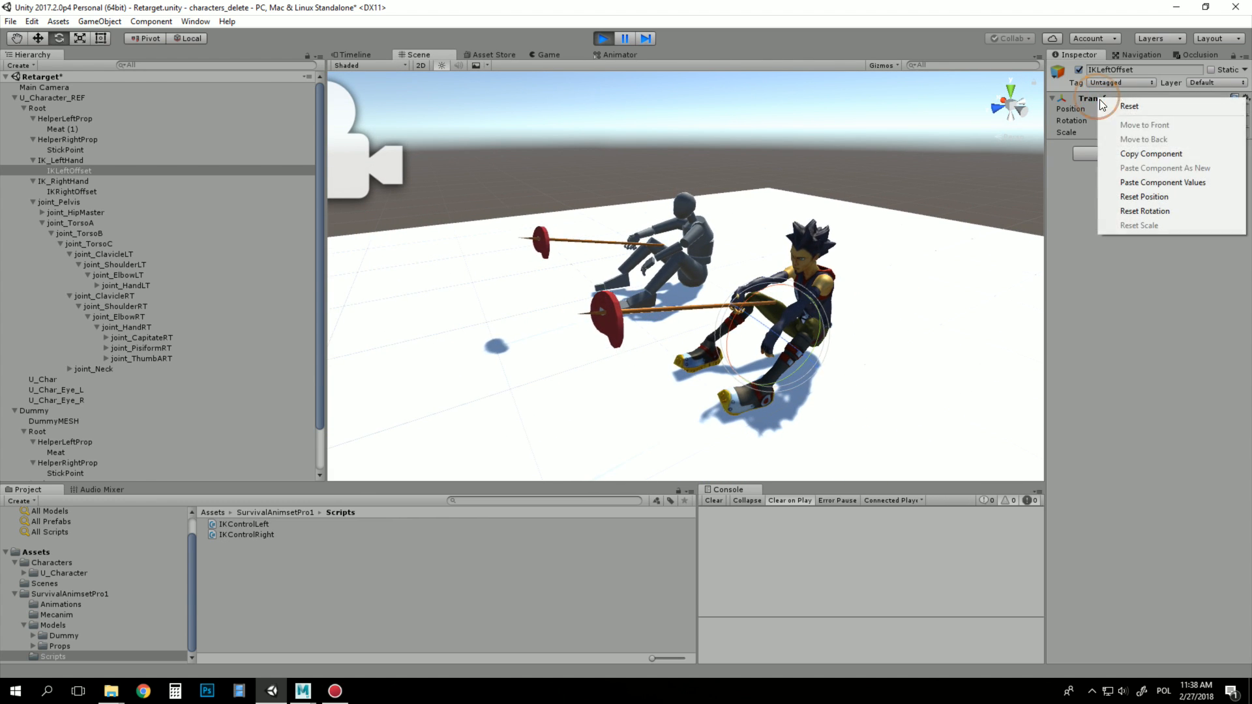
click(1154, 156)
click(603, 37)
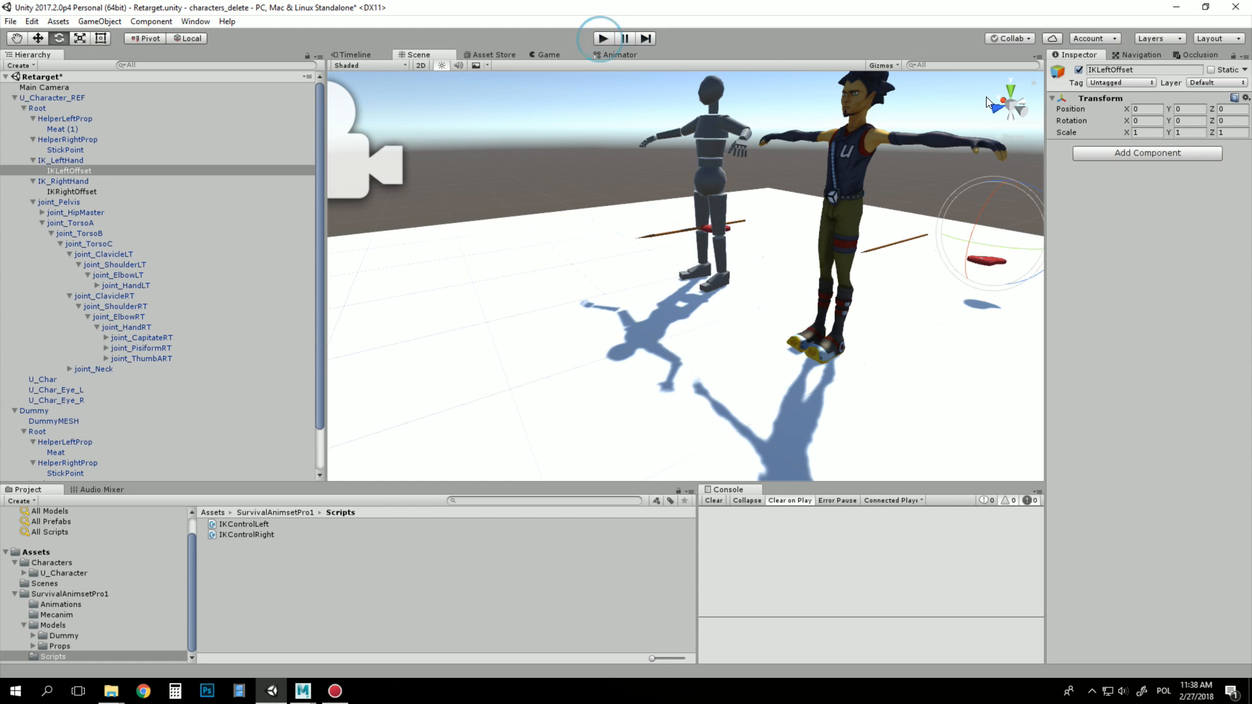
right_click(1110, 96)
click(1177, 182)
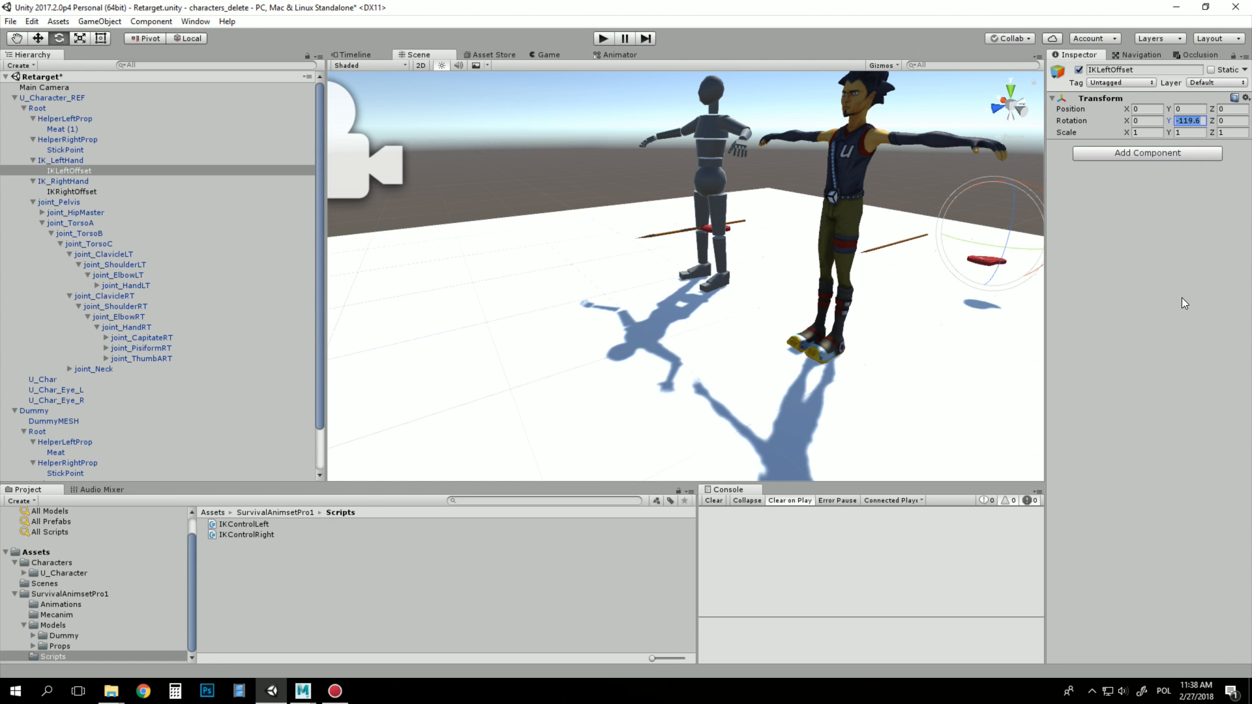
click(904, 195)
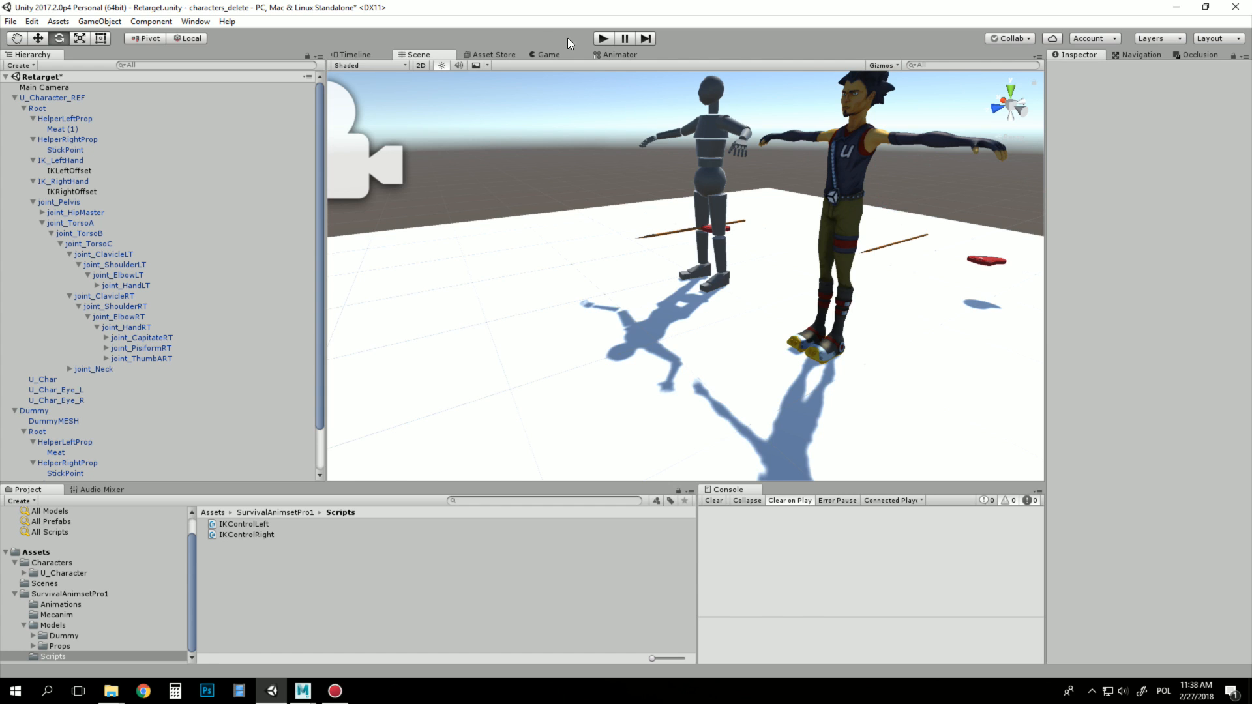
- Play the scene and examine both characters from all sides, comparing hand poses and prop placement
click(603, 39)
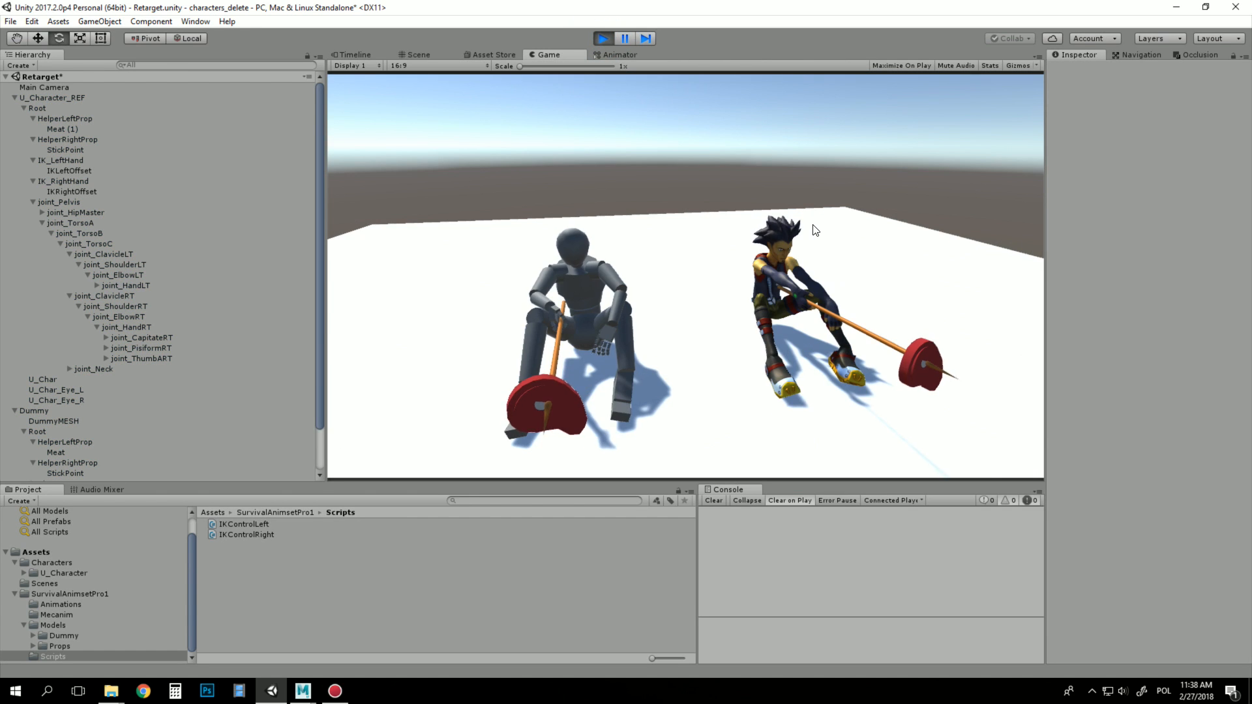
click(416, 54)
alt+drag(750, 260, 807, 258)
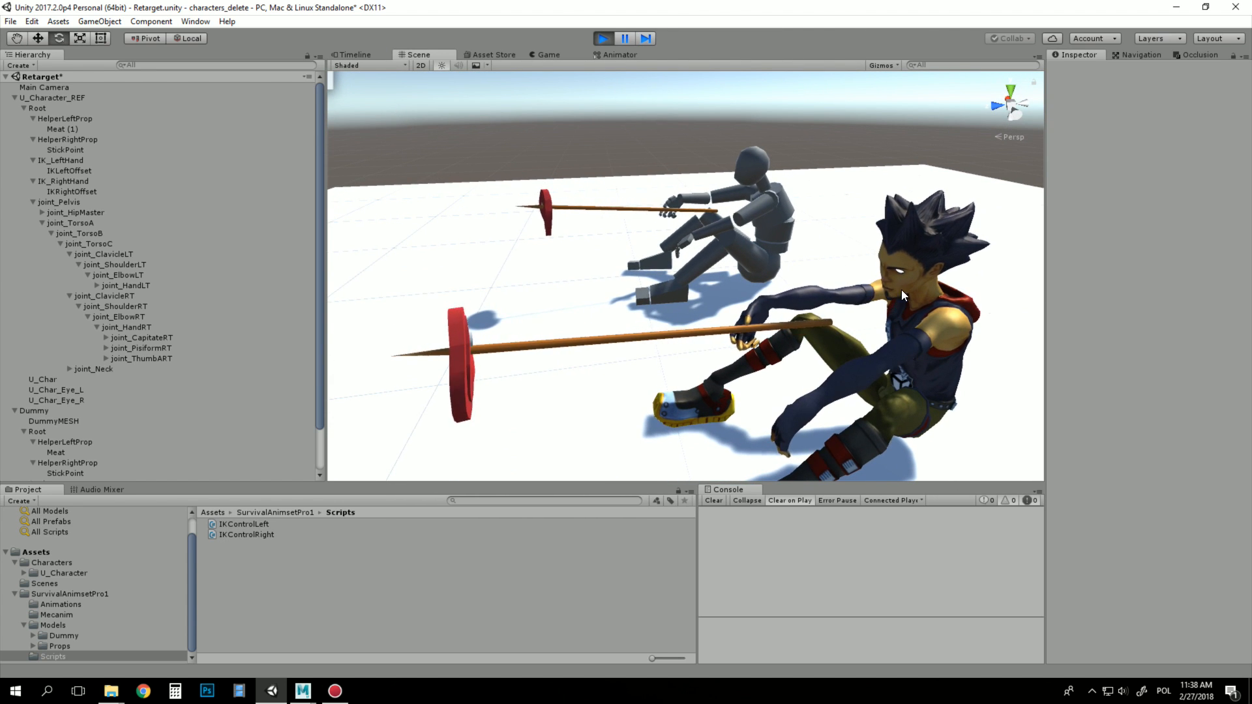
mouse_move(733, 280)
alt+mouse_down()
mouse_move(965, 270)
mouse_move(670, 291)
mouse_move(754, 302)
mouse_move(756, 290)
alt+mouse_up()
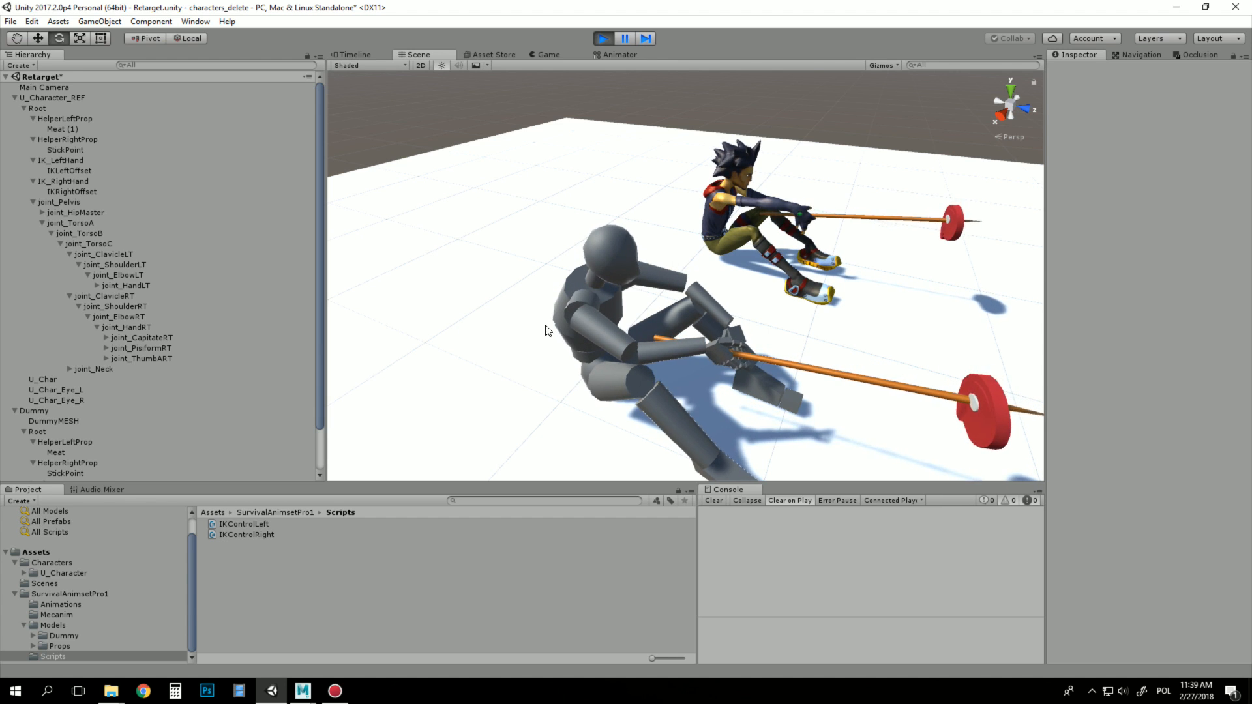
alt+drag(659, 313, 624, 352)
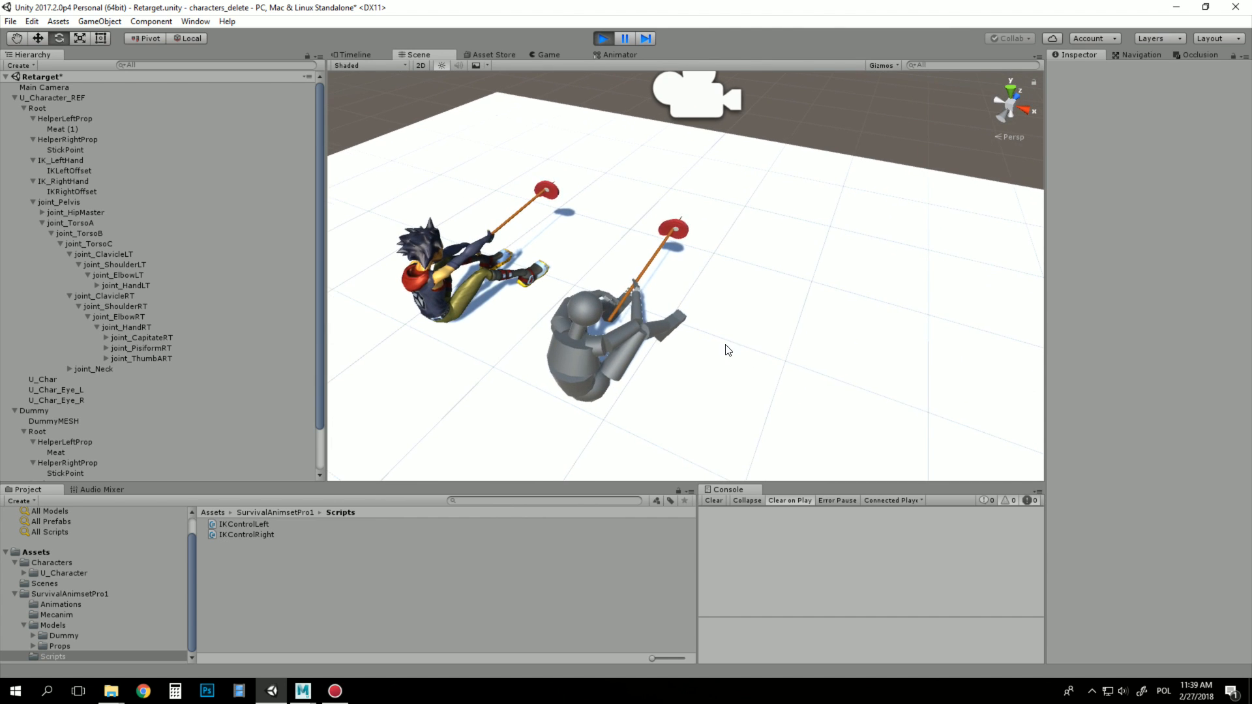
alt+drag(657, 313, 727, 235)
scroll(597, 274, up, 5)
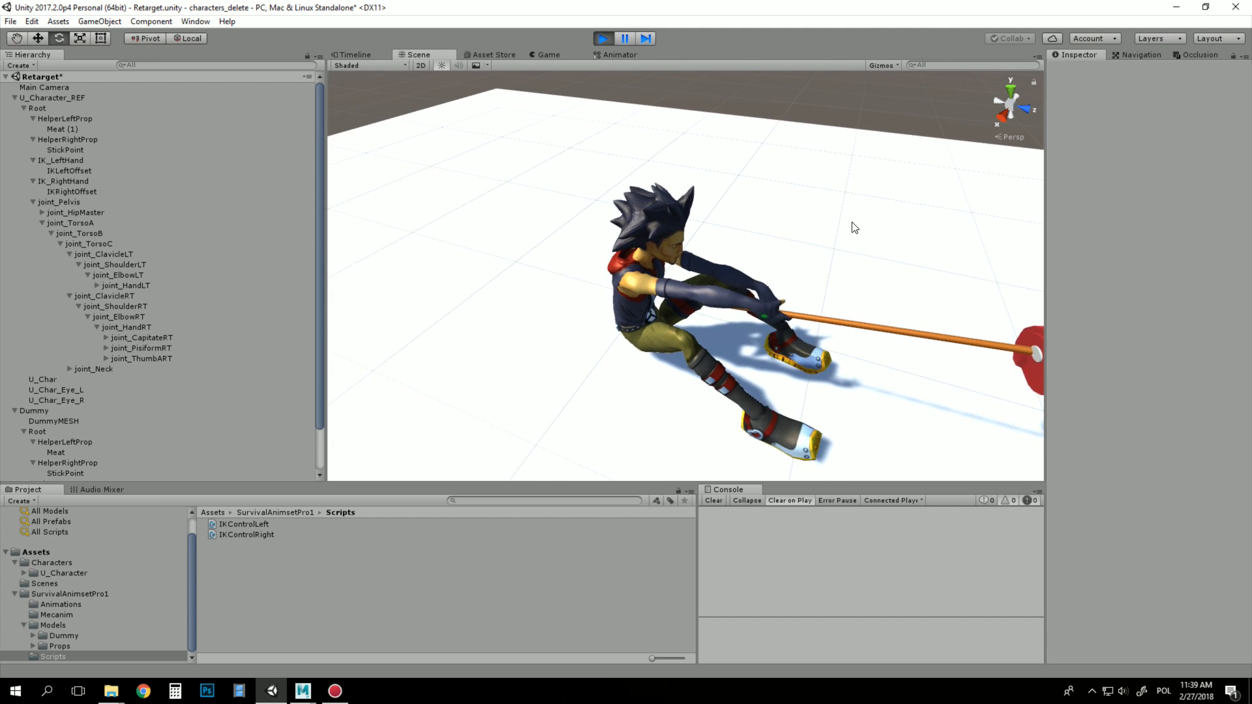
alt+drag(855, 227, 759, 269)
scroll(682, 216, down, 5)
scroll(759, 269, up, 2)
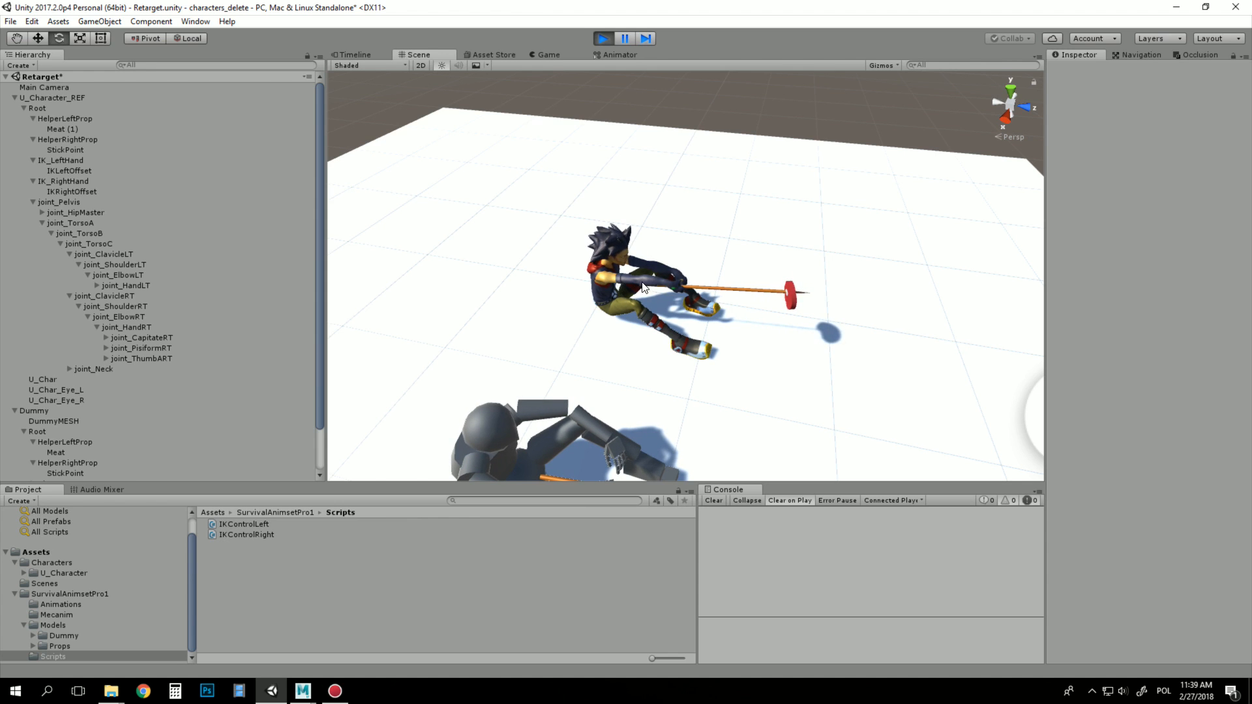
alt+drag(817, 289, 633, 281)
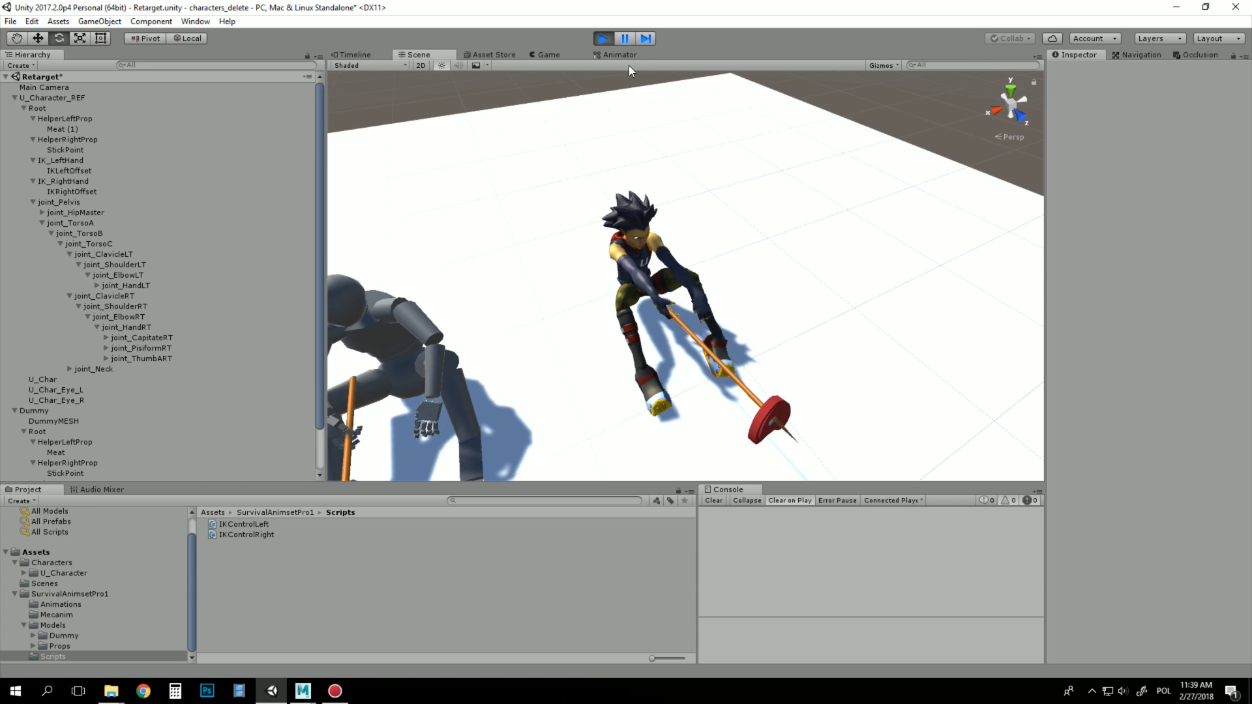
- Stop the playing scene and save the Retarget scene
click(605, 40)
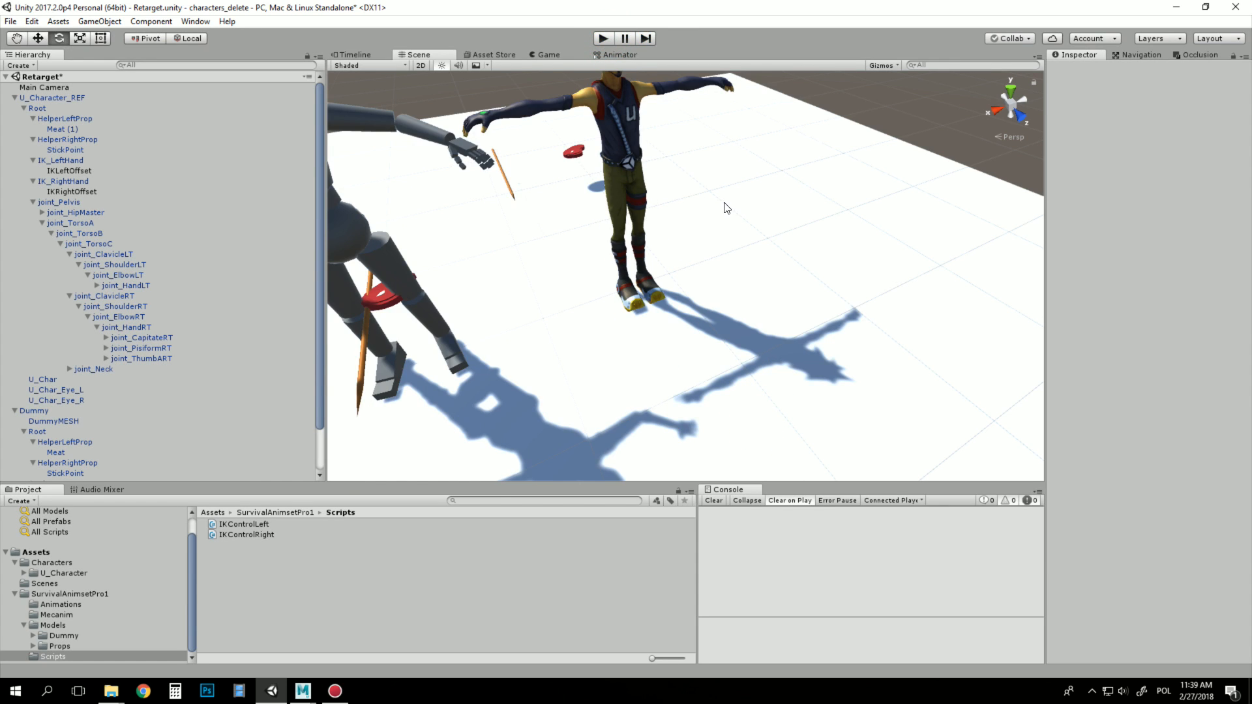
scroll(807, 240, down, 5)
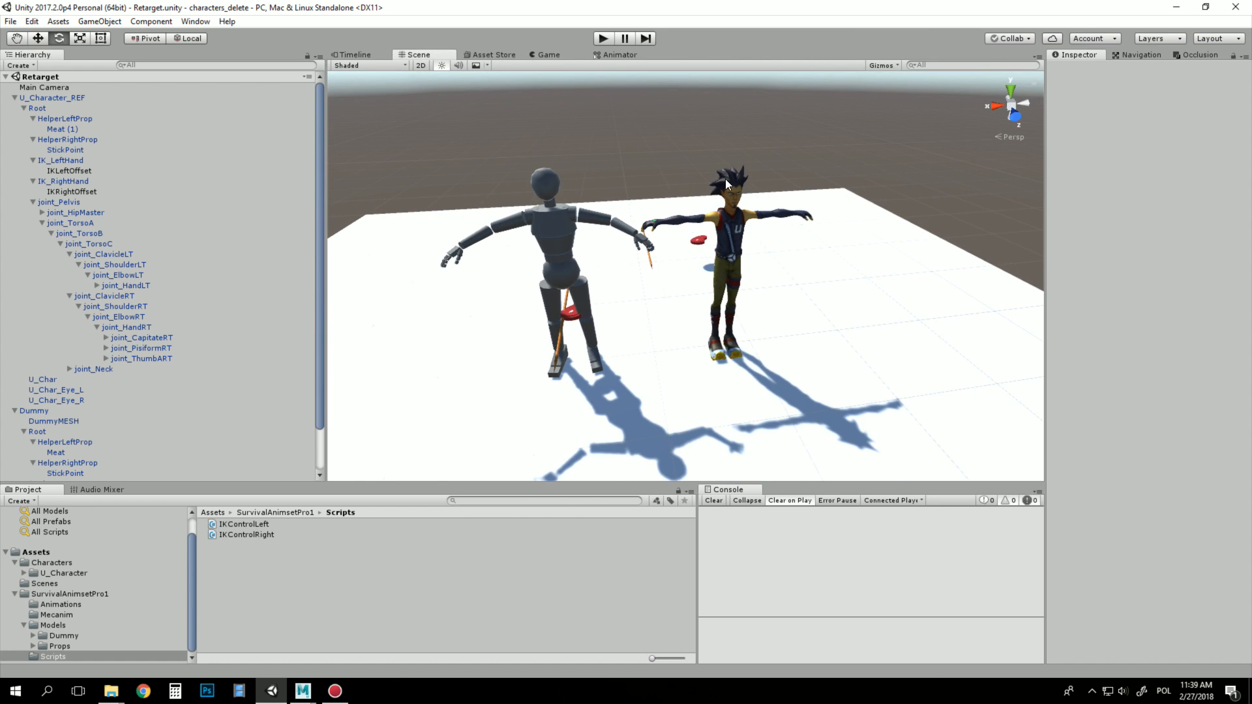
- Open the rig import settings of the U_Character_REF model in the Characters/U_Character folder
click(74, 573)
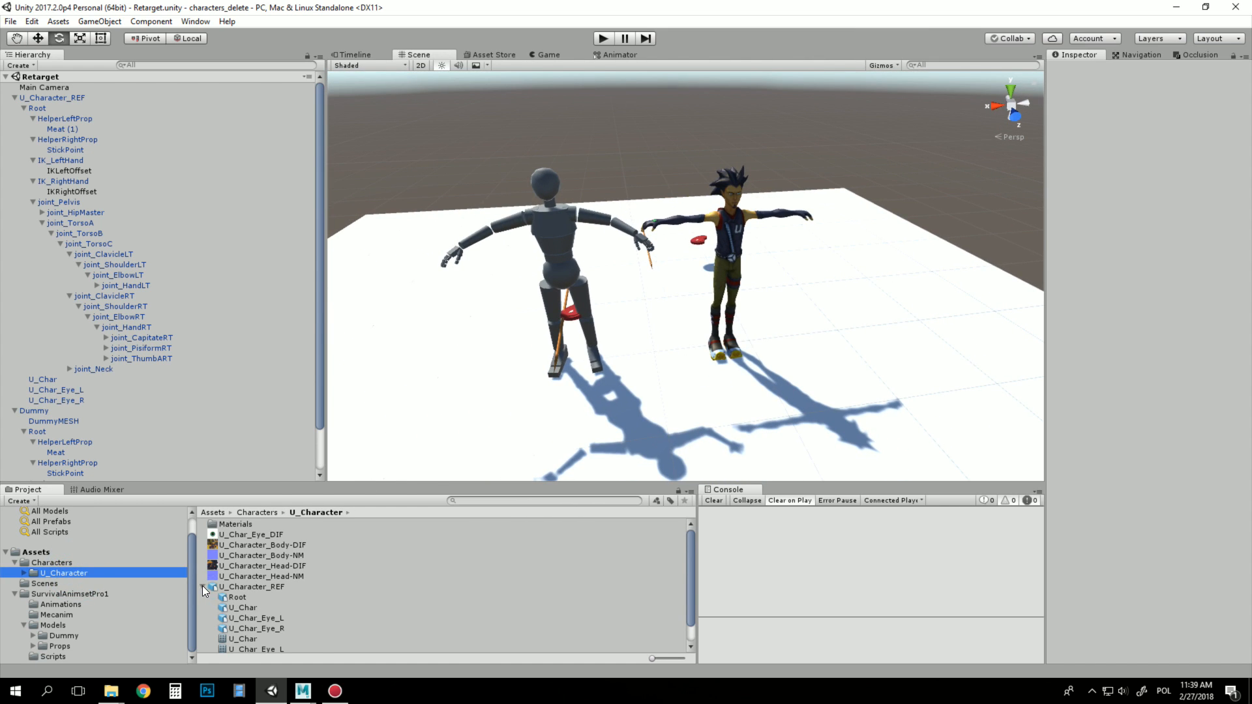
click(202, 586)
click(256, 588)
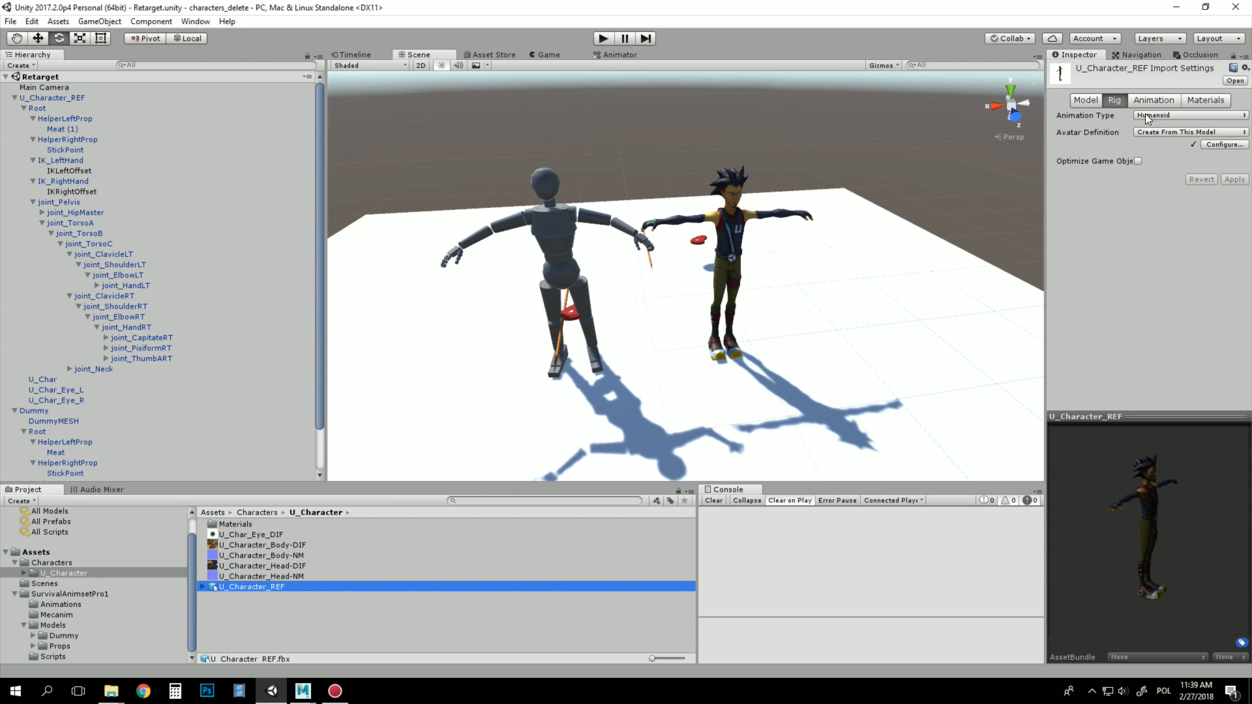
- Configure the U_Character_REF avatar and shift the right and left elbow joints along the arms in the Scene view
click(1224, 144)
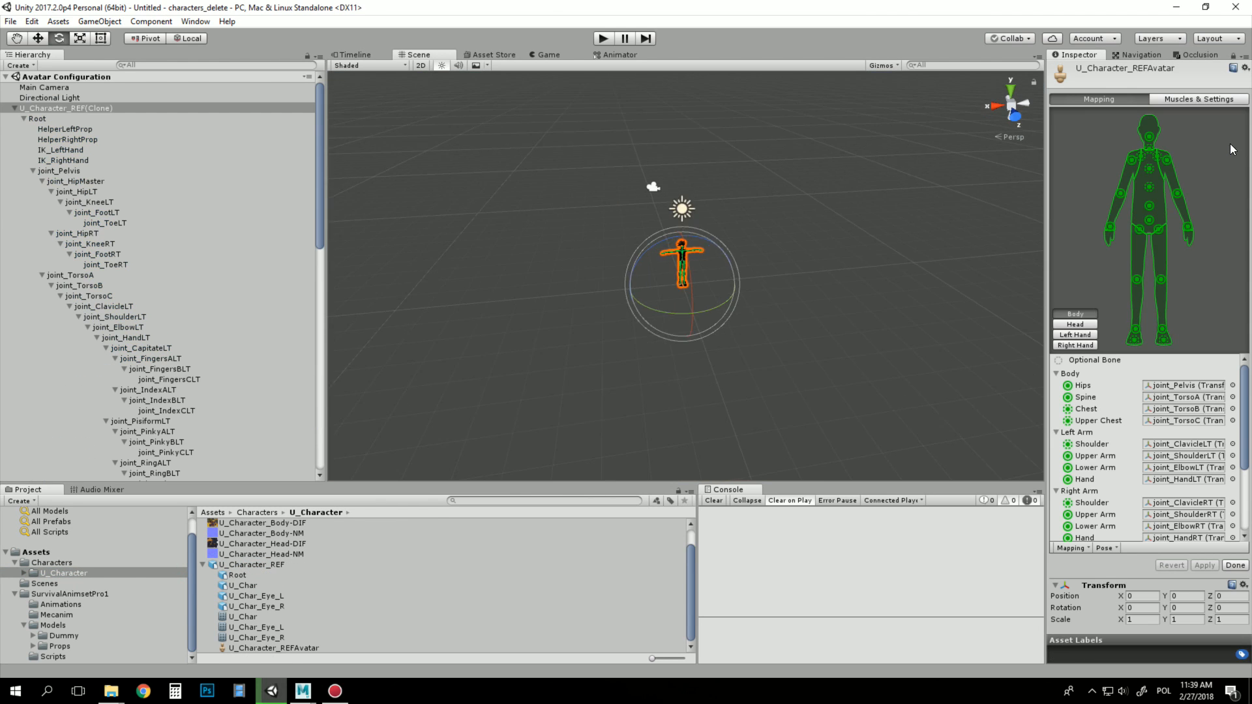
right_drag(821, 289, 792, 248)
key(w)
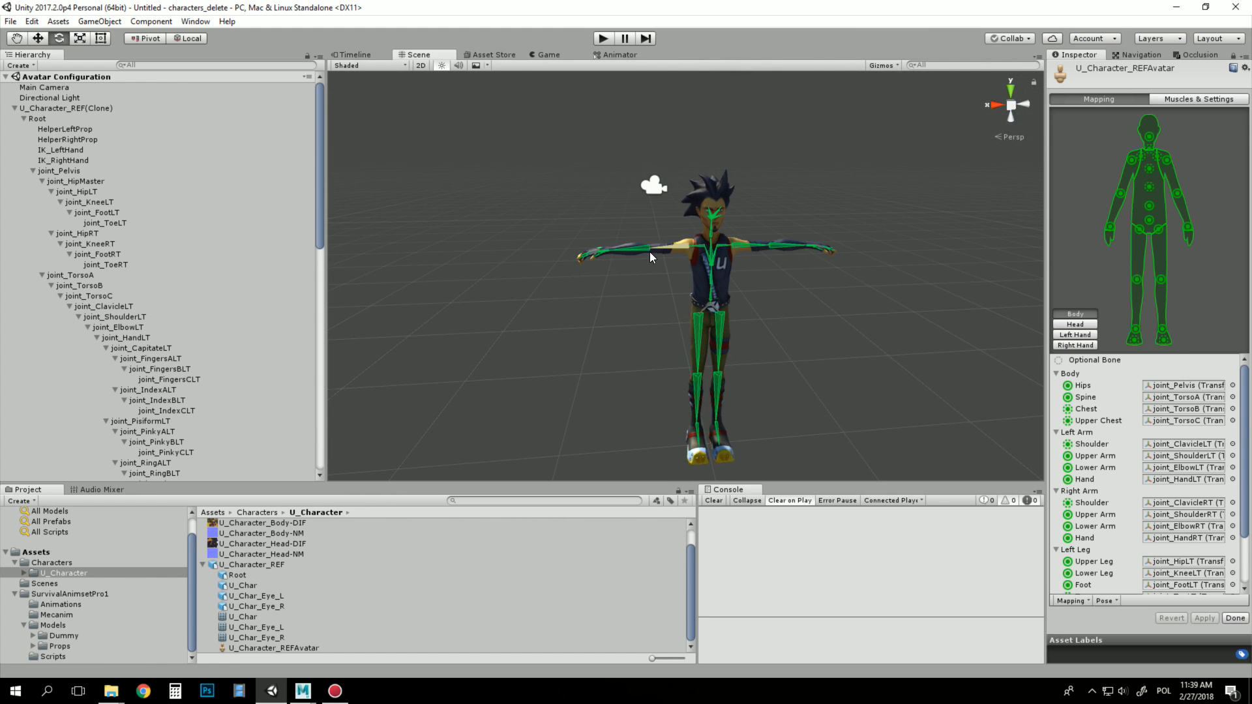
click(638, 248)
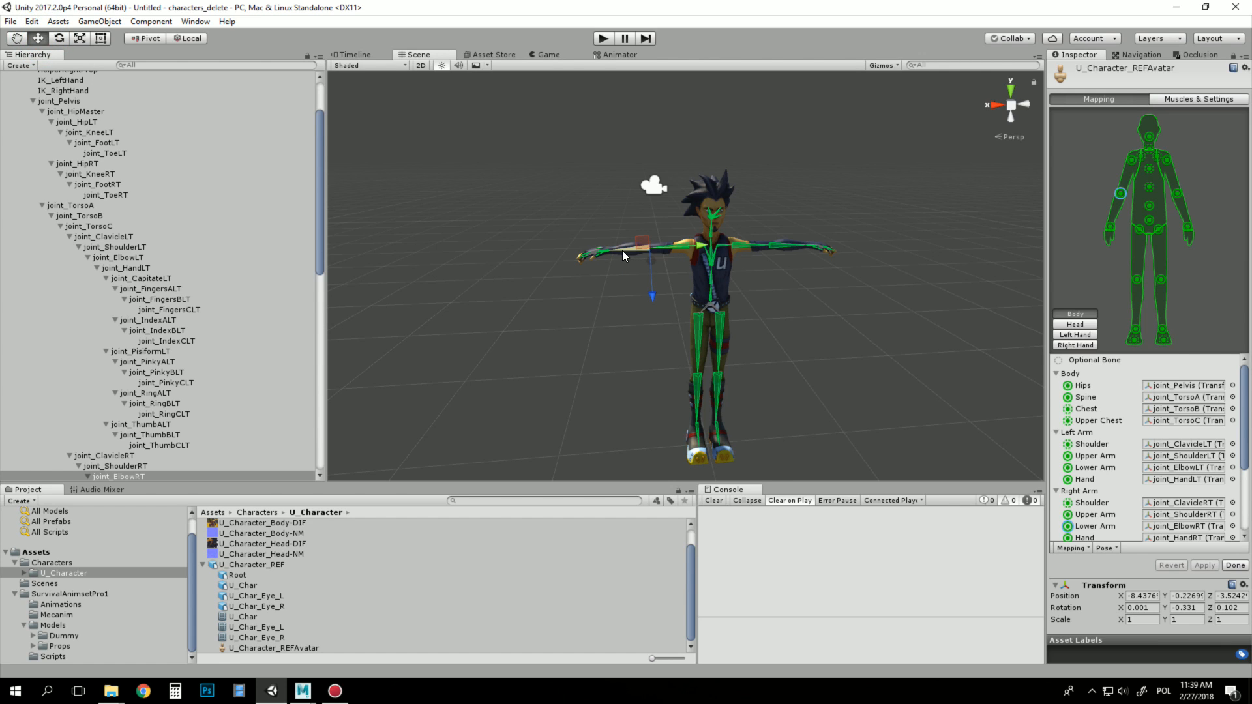
right_drag(620, 292, 668, 256)
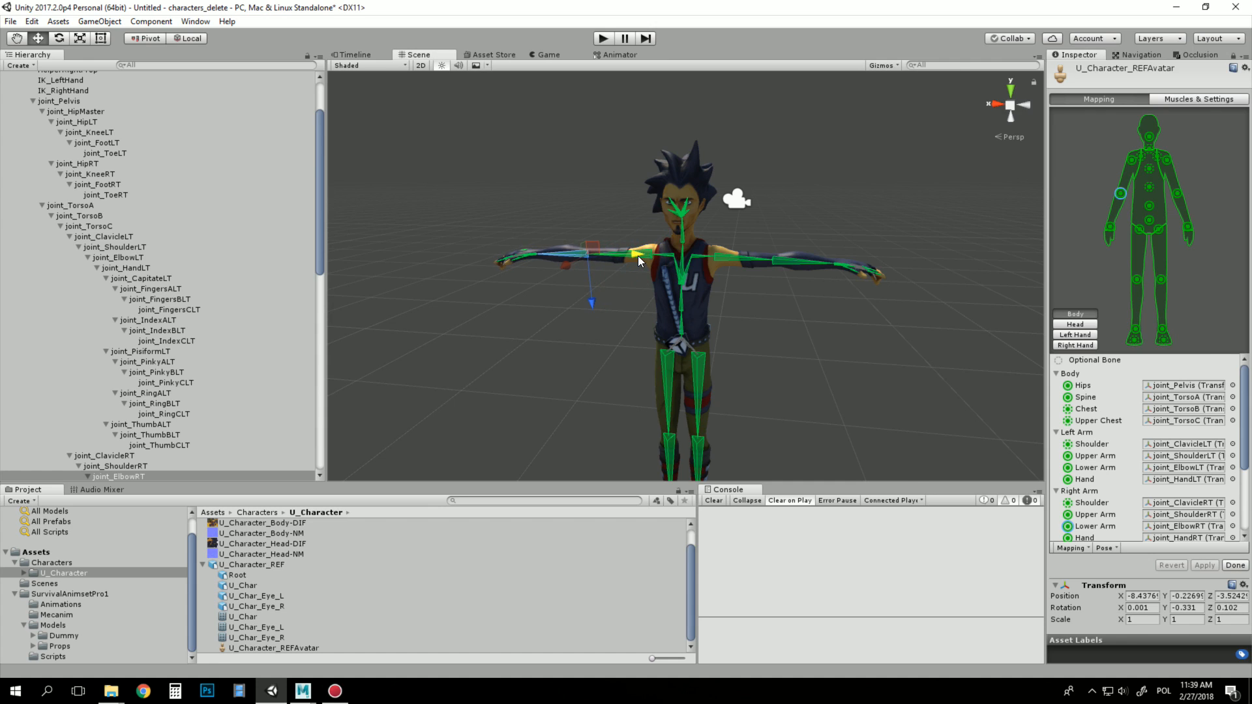
click(796, 261)
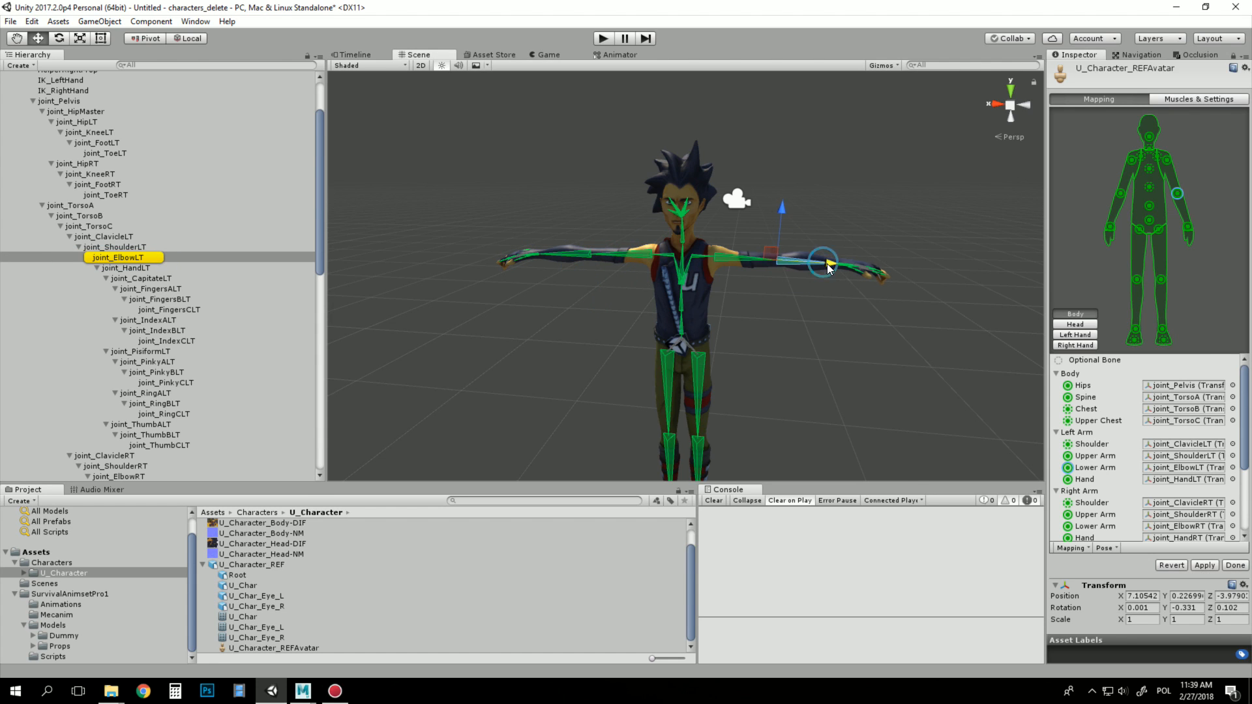
- Shift the left and right hand joints along the arms, apply the avatar changes and close the avatar configuration
click(846, 265)
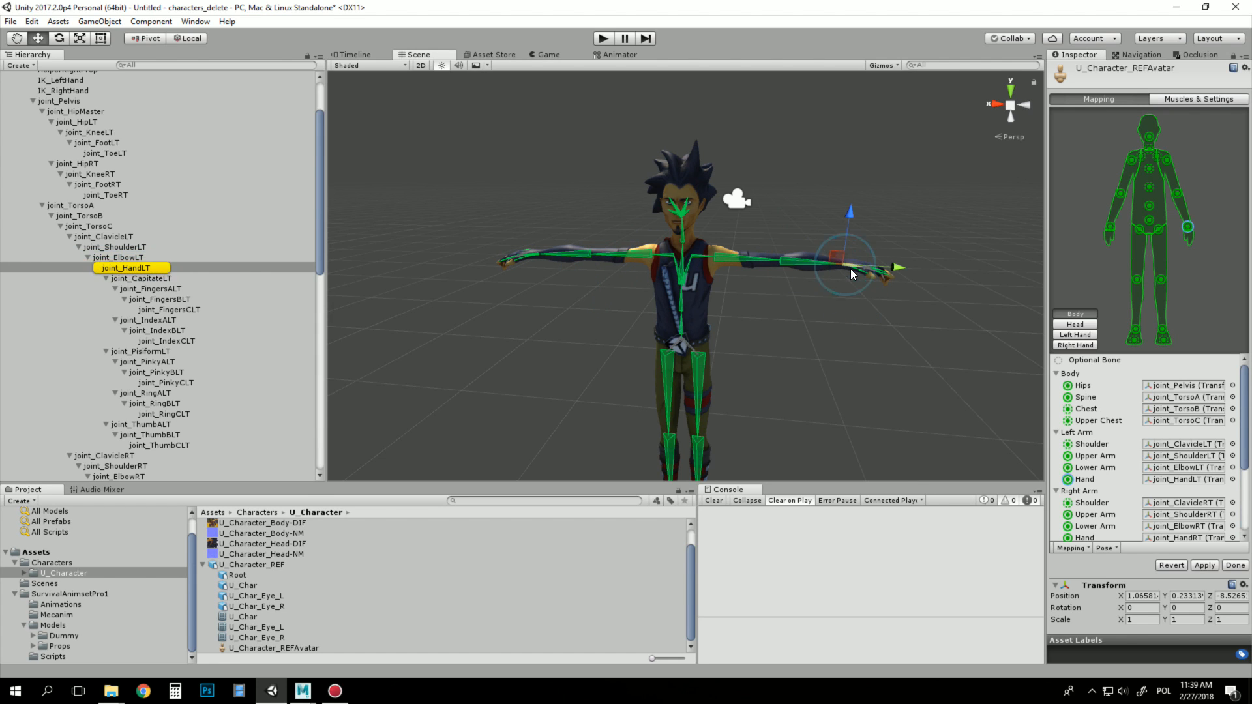
click(536, 255)
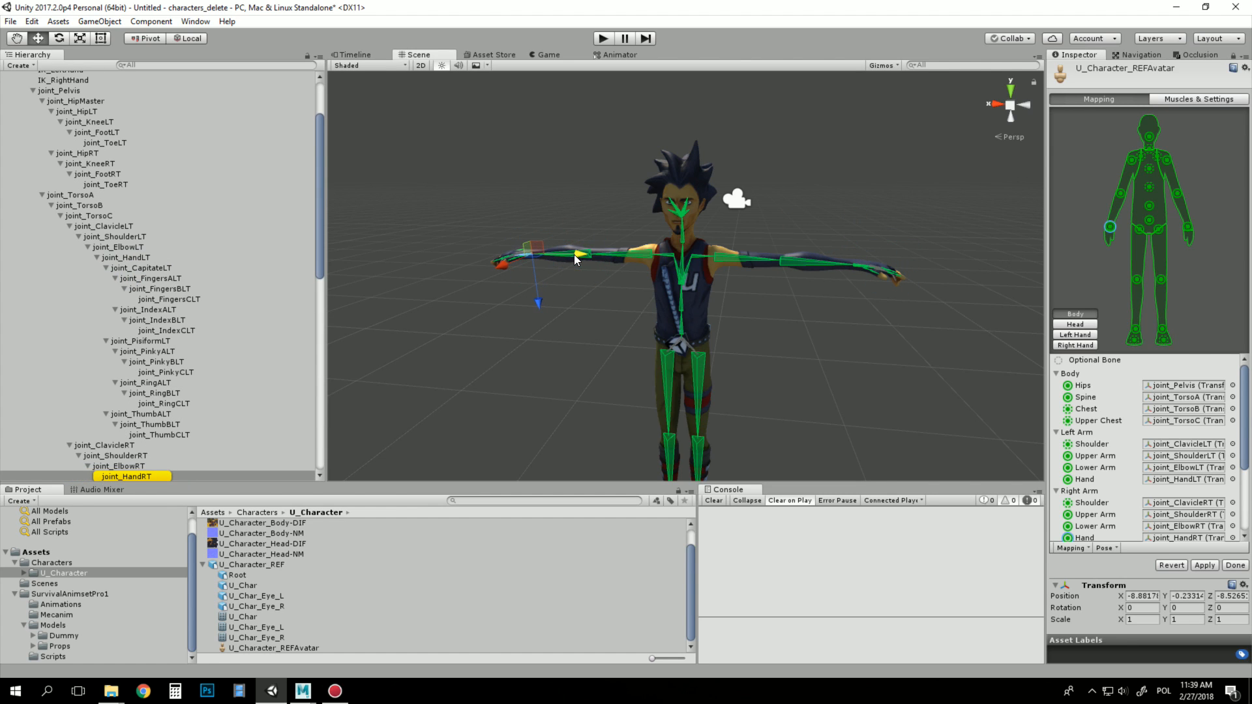
click(588, 339)
scroll(629, 311, down, 5)
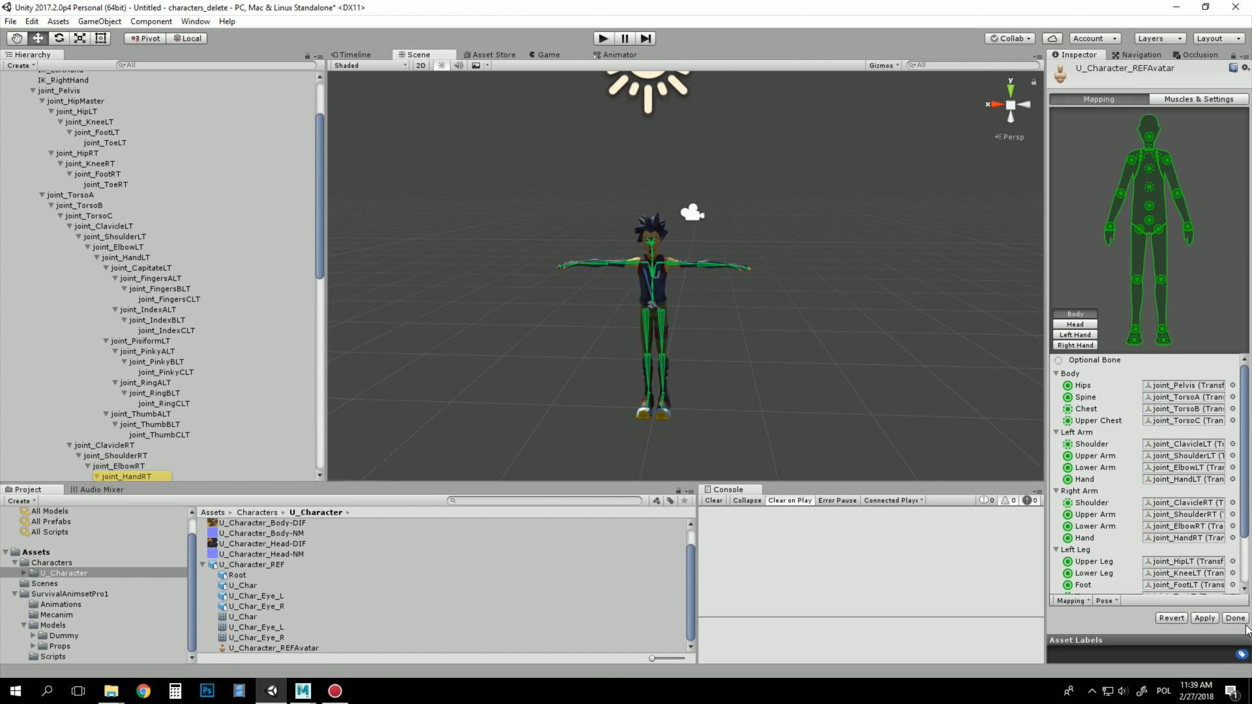
click(1205, 618)
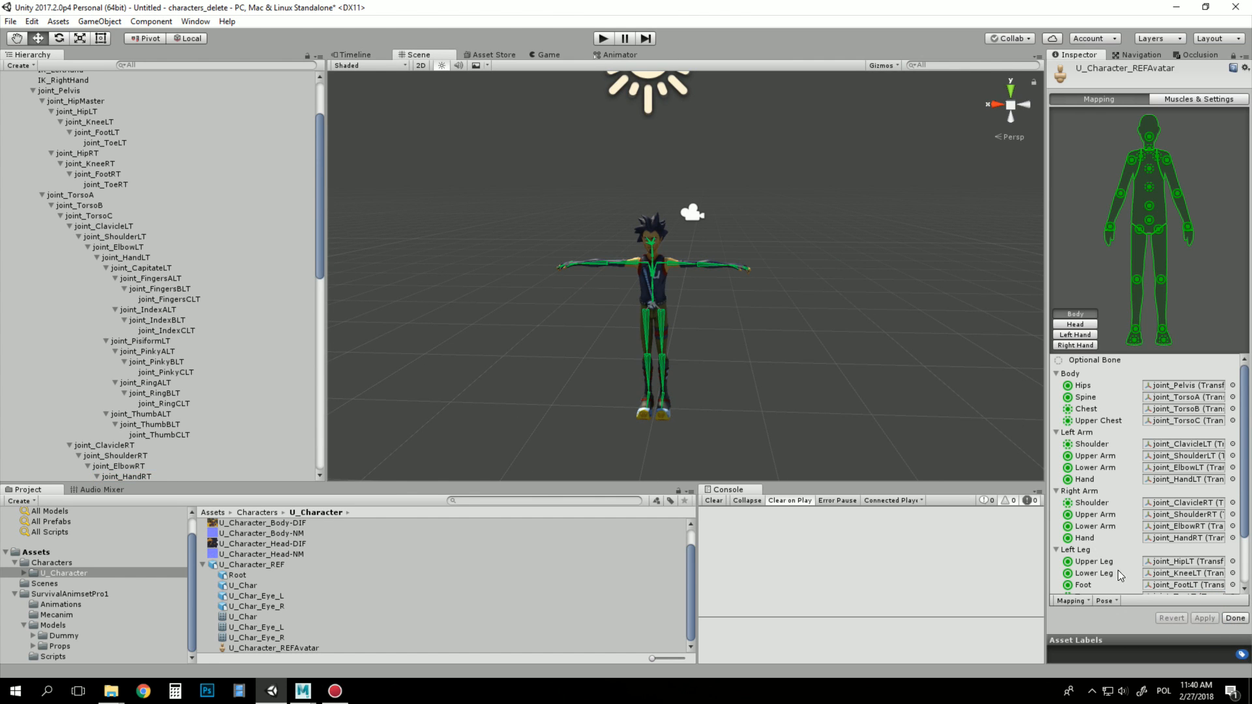
click(1235, 618)
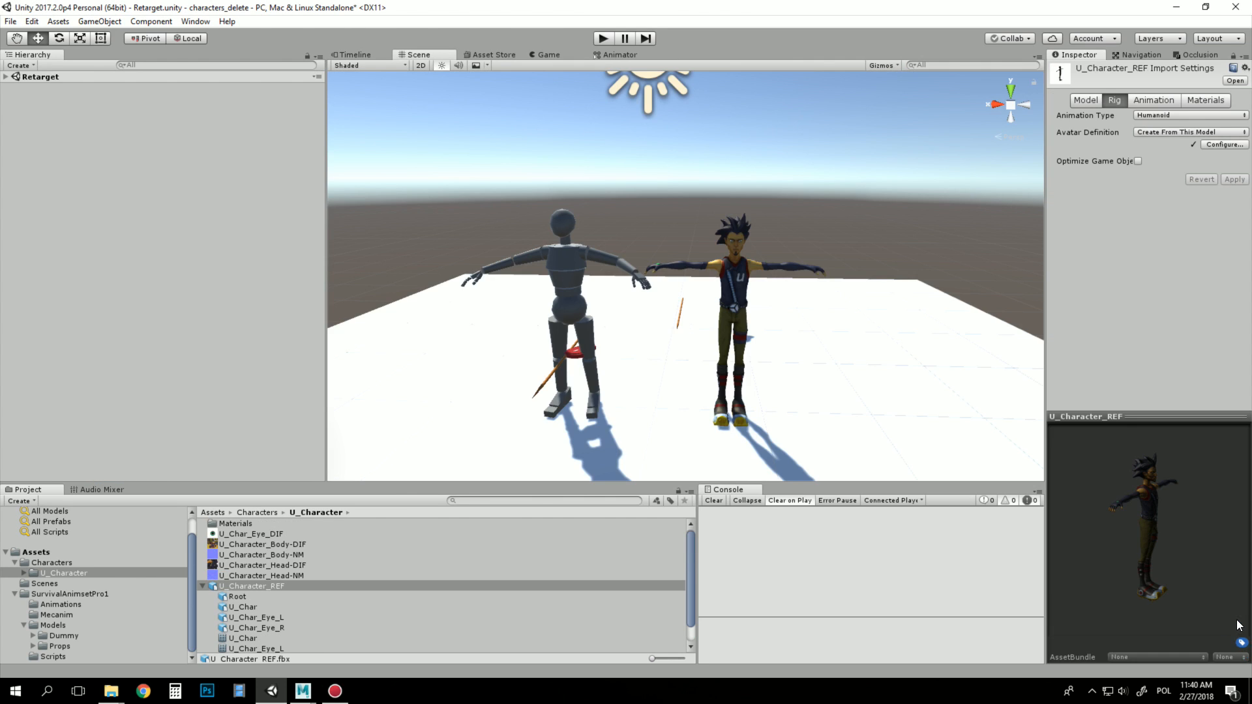
- Play the scene, examine both characters' poses and props from a higher angle, and stop it
click(603, 39)
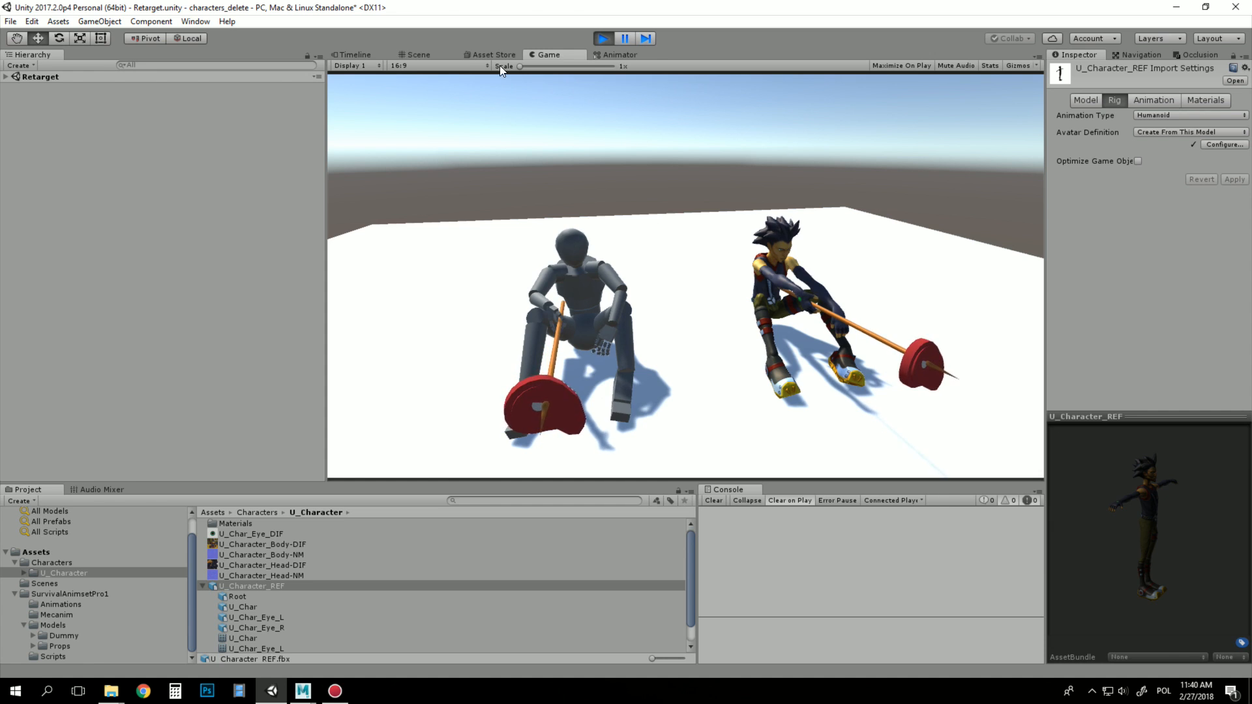
click(420, 54)
alt+drag(639, 304, 733, 381)
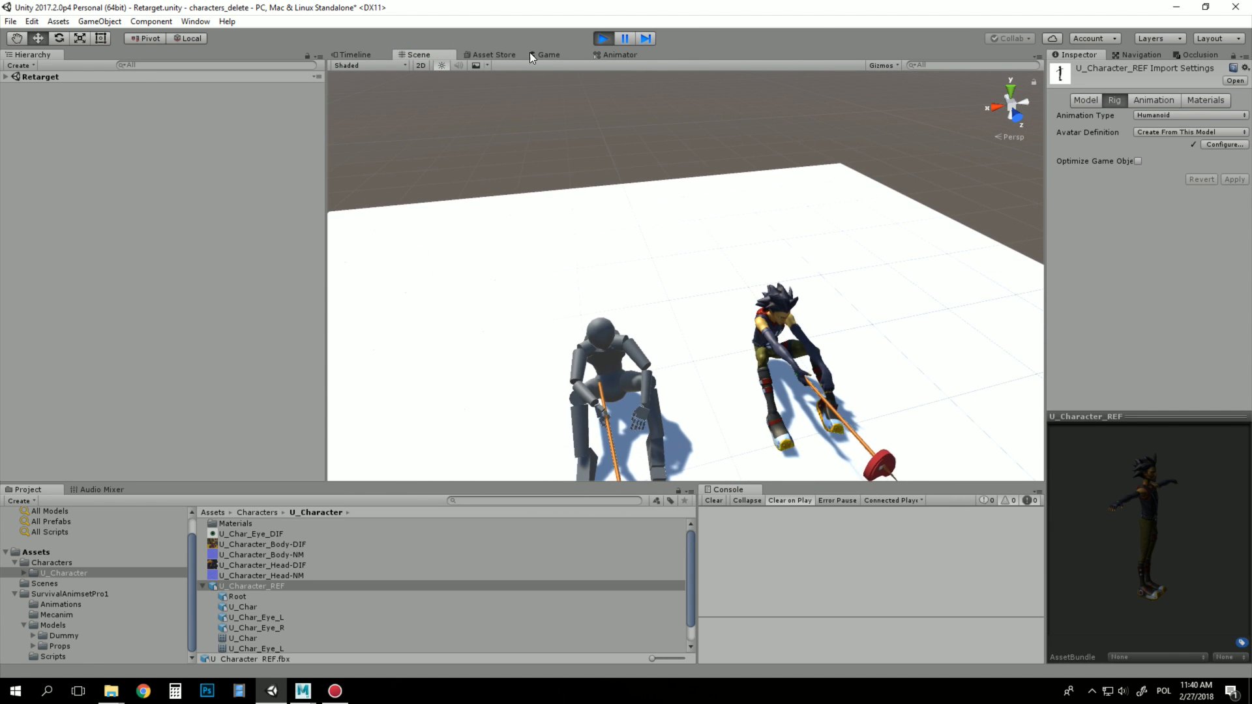
click(602, 39)
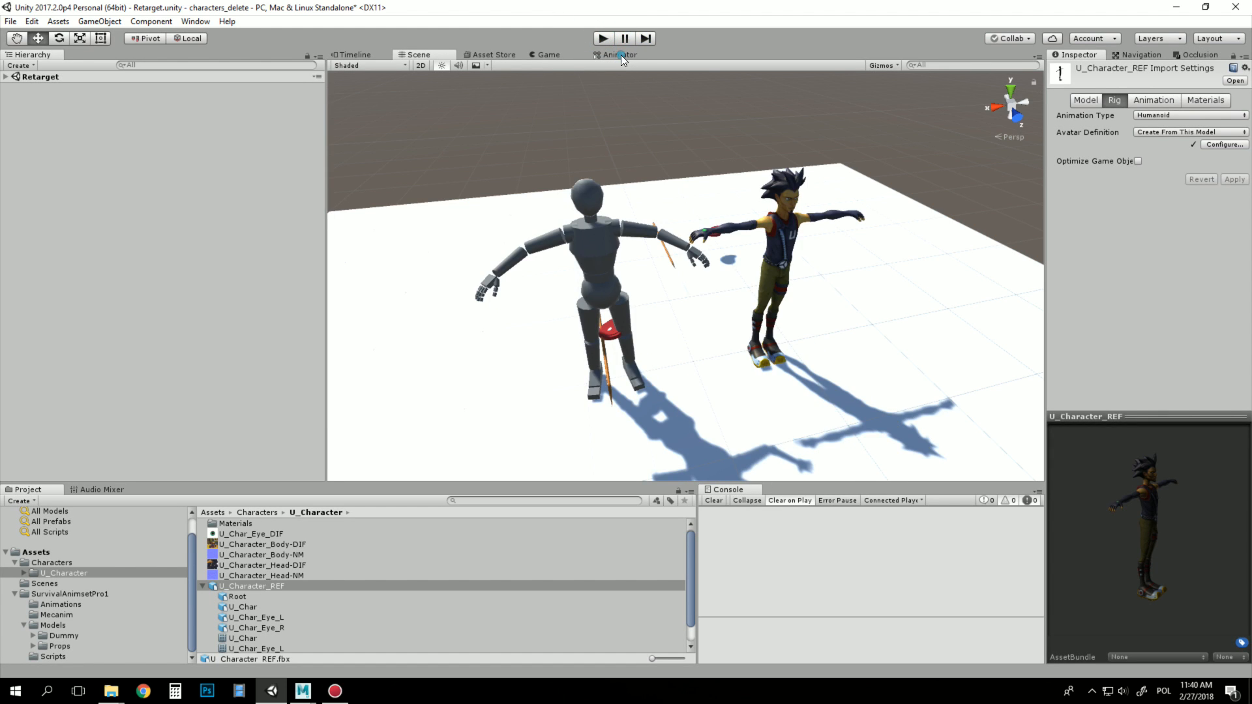
- Unmute the CookStick_Loop to CookStick_Eat transition and make Srv_SitBonfire_CookStick_Start the layer's default state in the CookOnFire controller
click(621, 55)
click(712, 358)
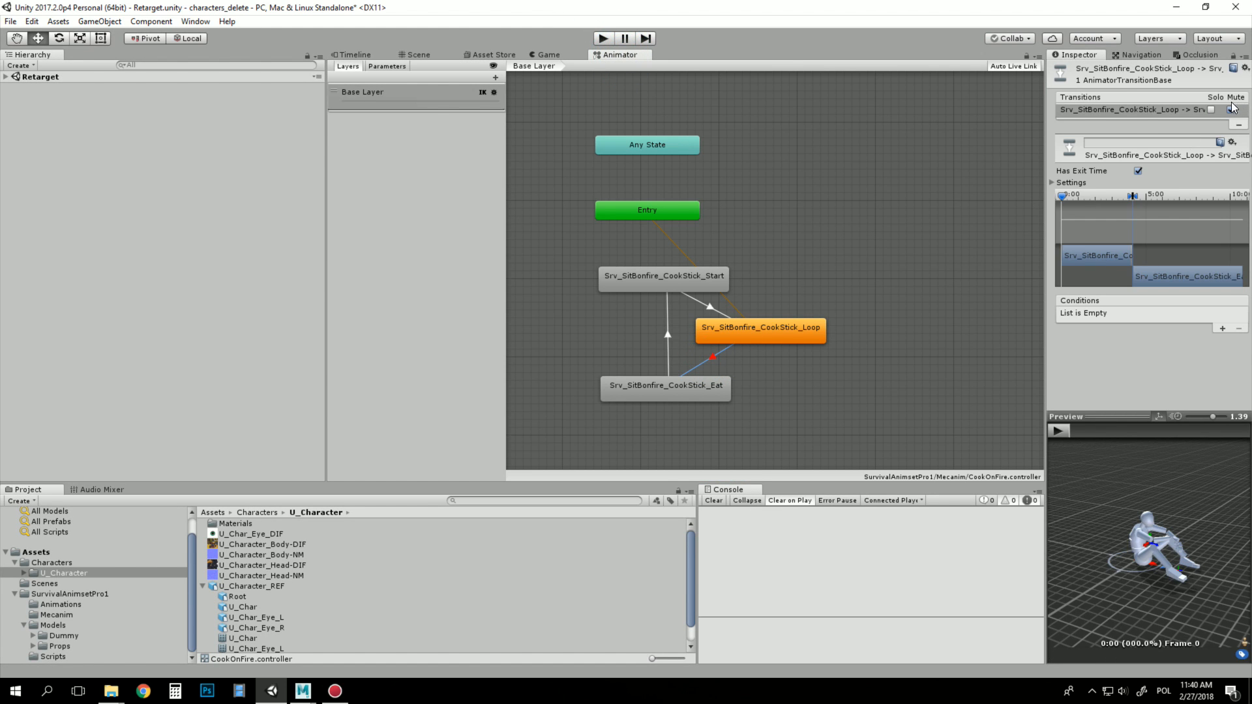
click(1231, 110)
right_click(654, 285)
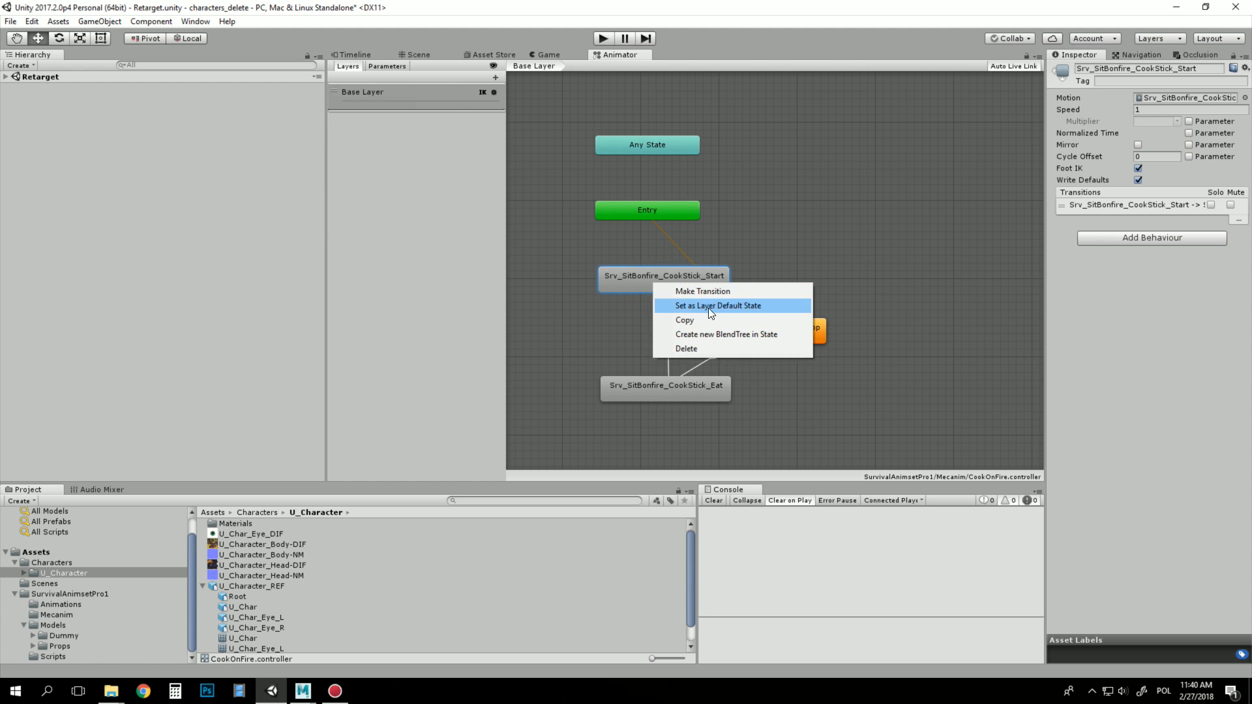
click(711, 305)
click(838, 209)
- Play the scene in the Game view to check the full cooking animation sequence on both characters
click(543, 54)
key(ctrl+p)
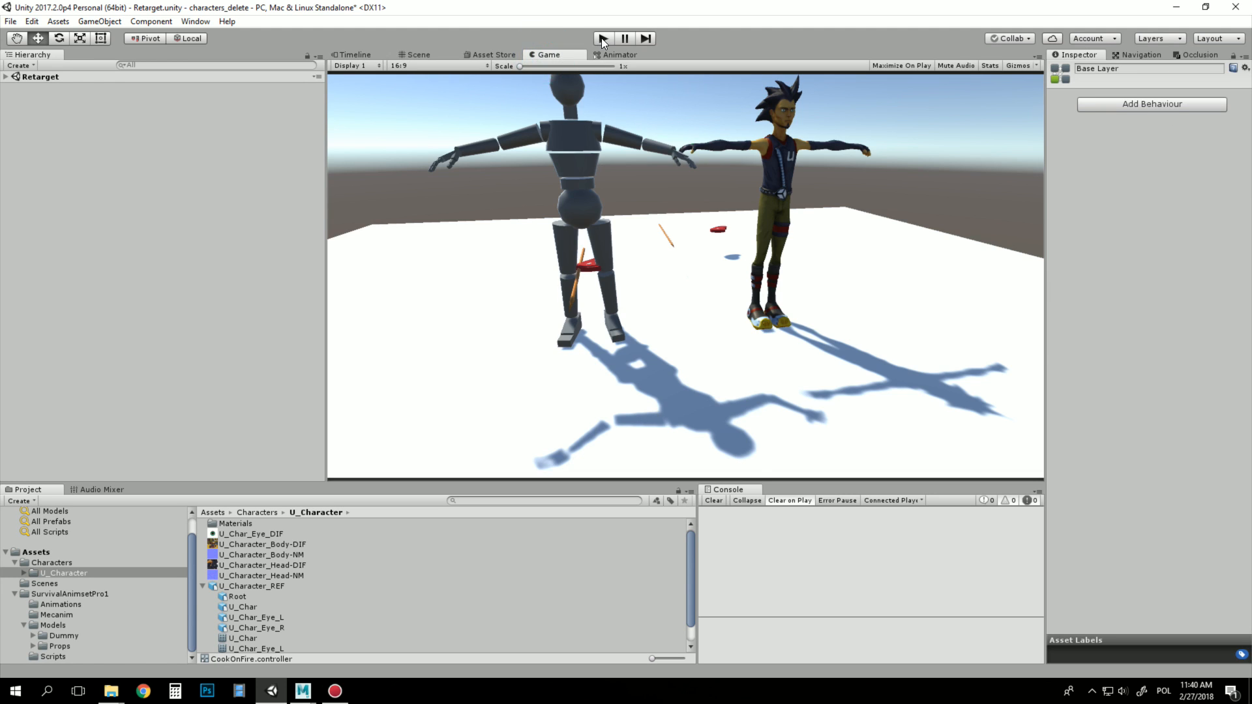